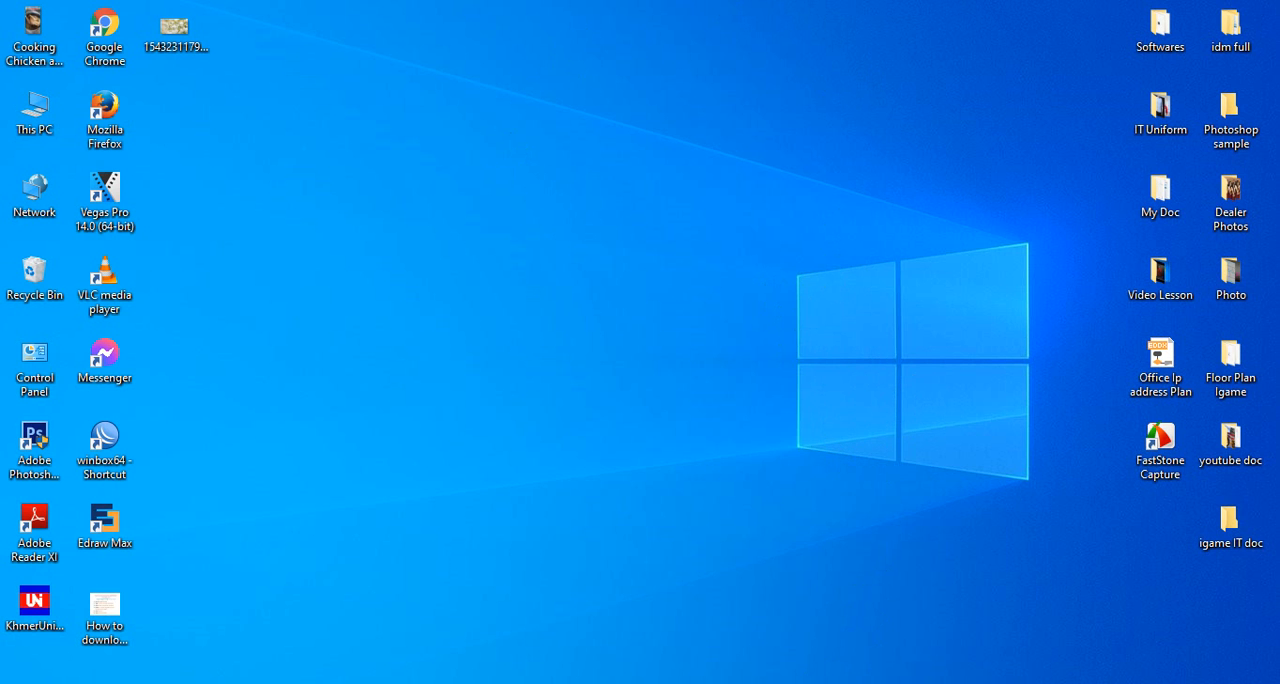
Step: Switch to the Facebook window in Chrome and open the form for creating a new Page
mouse_move(760, 683)
click(771, 634)
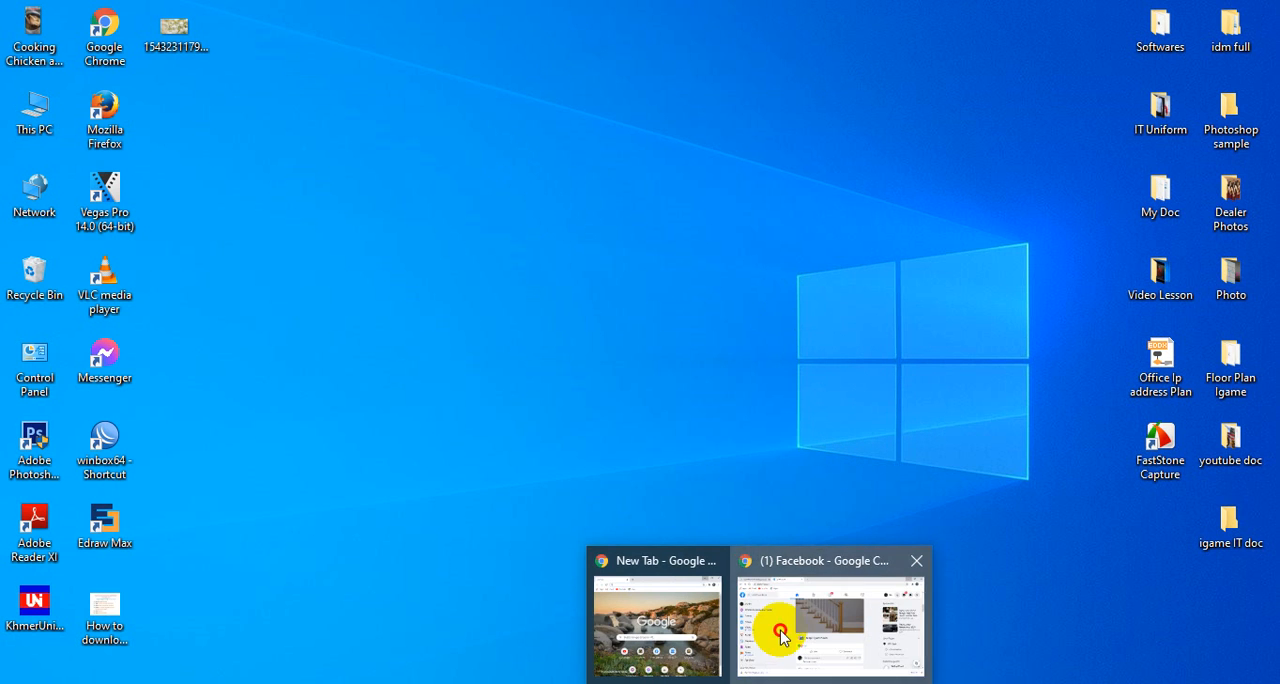
click(223, 50)
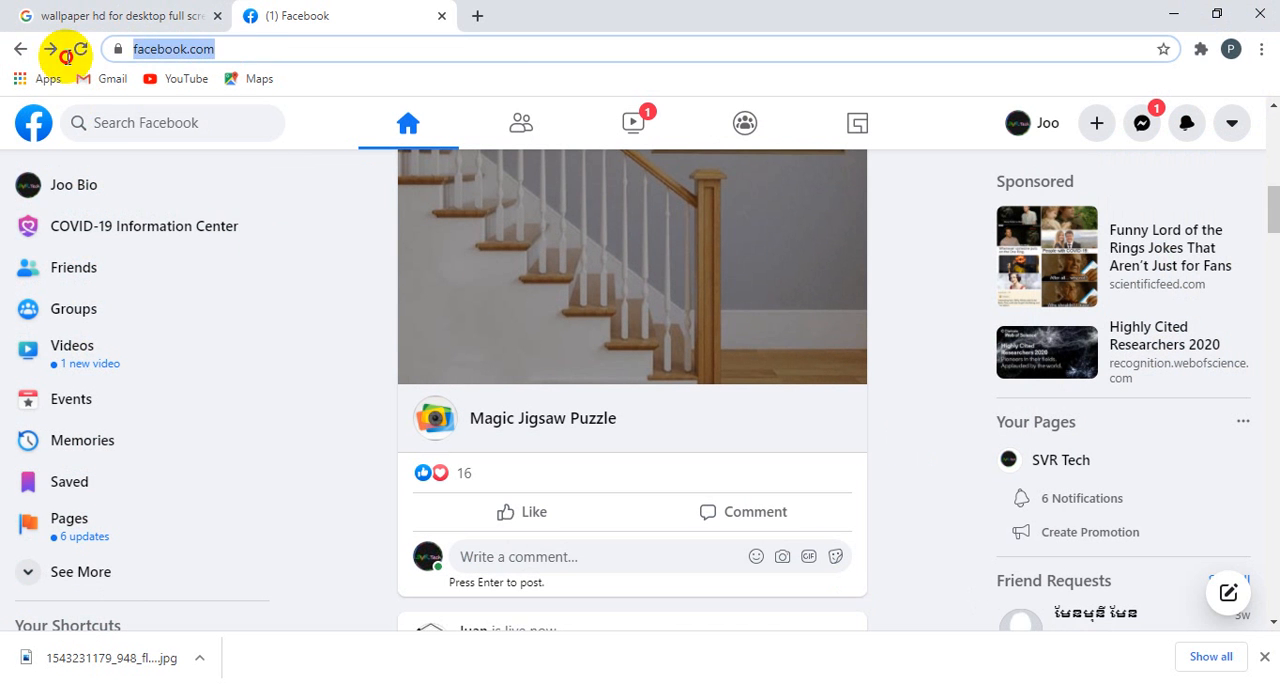
click(236, 48)
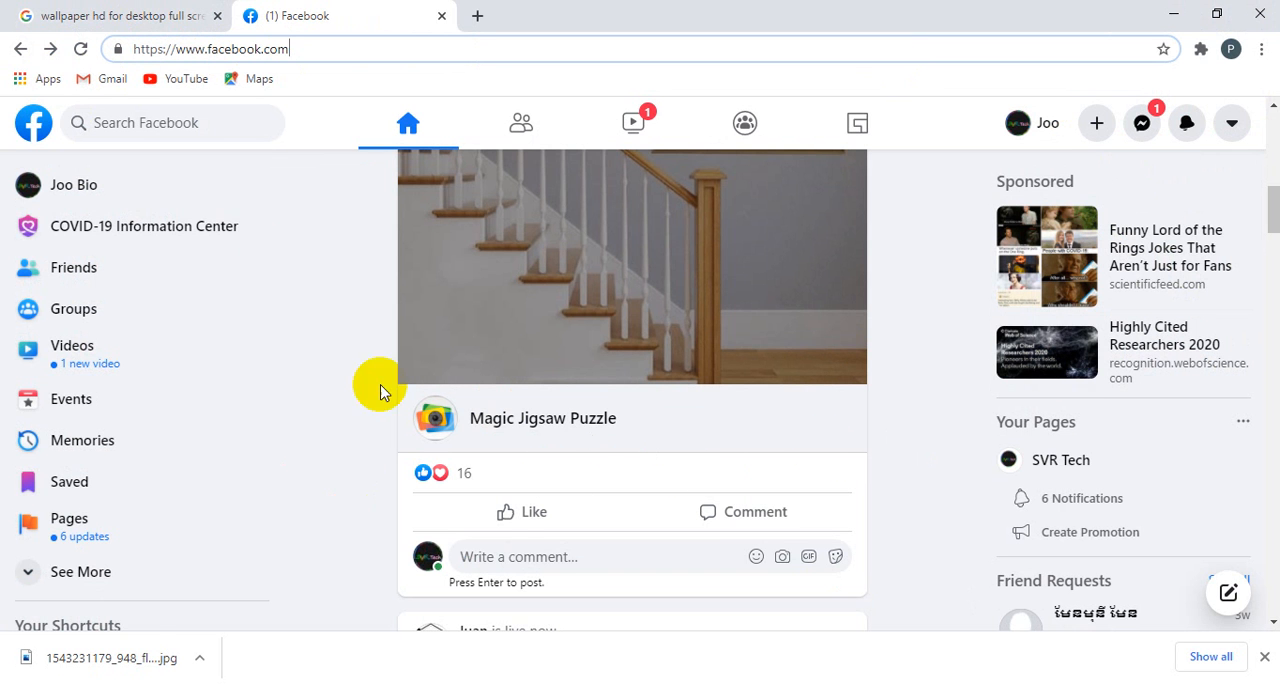
click(54, 524)
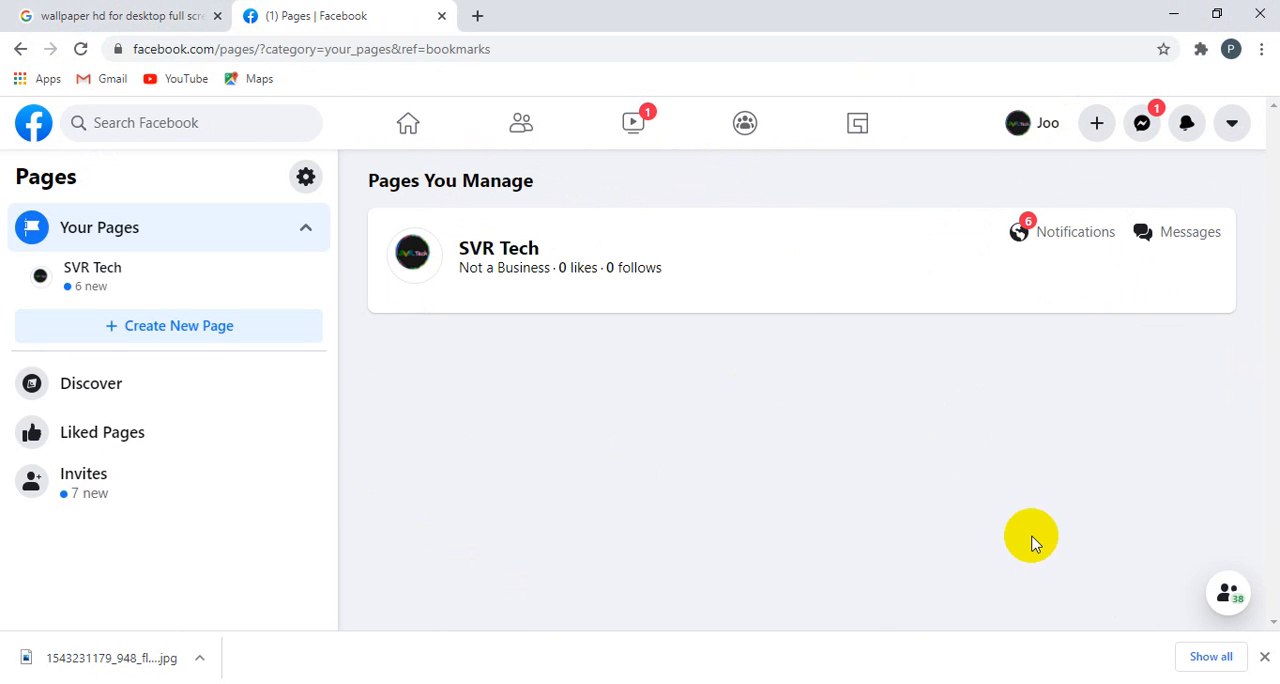
click(189, 336)
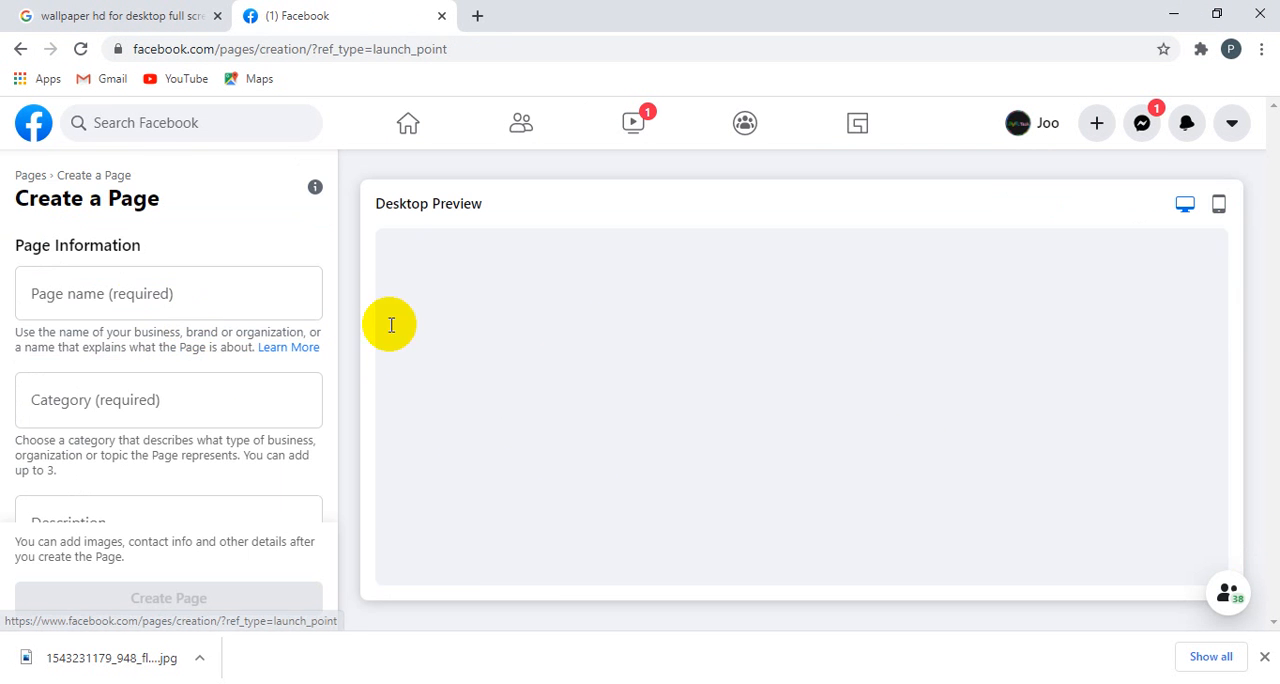
Step: Examine the empty Page layout in the desktop preview, from the cover image down to the post area
scroll(910, 385, down, 5)
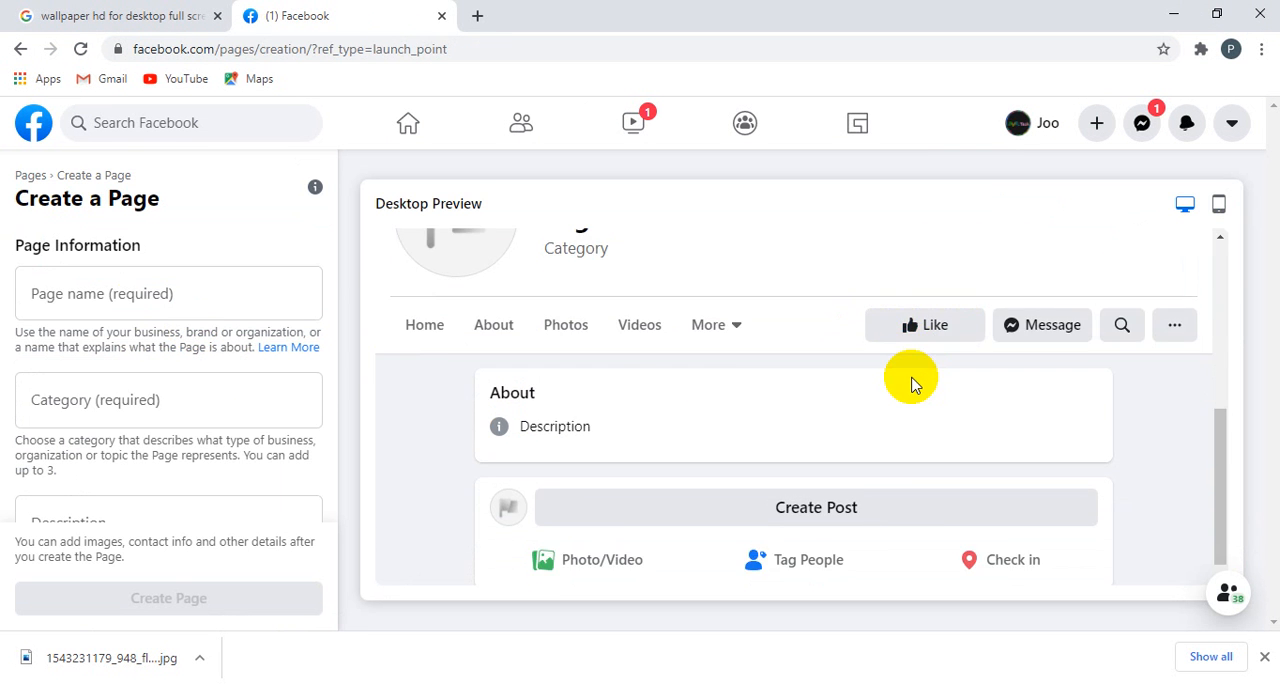
scroll(910, 380, up, 3)
scroll(576, 447, up, 3)
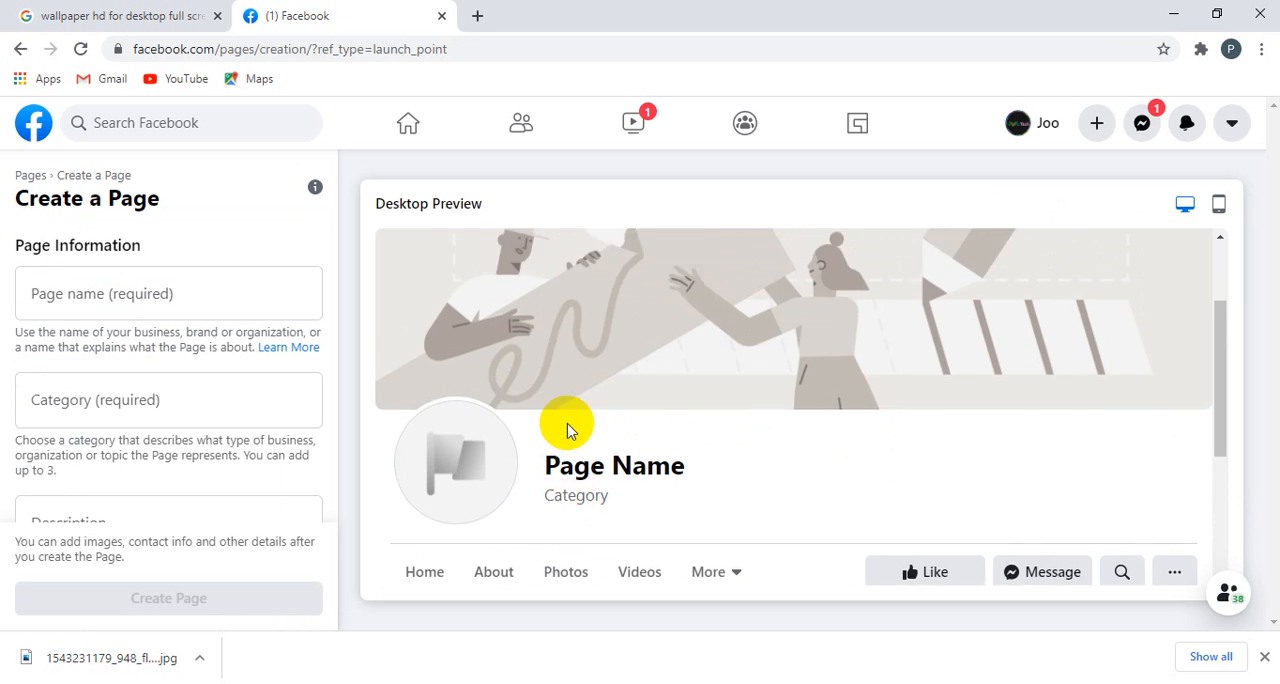
scroll(958, 410, down, 2)
scroll(958, 410, down, 2)
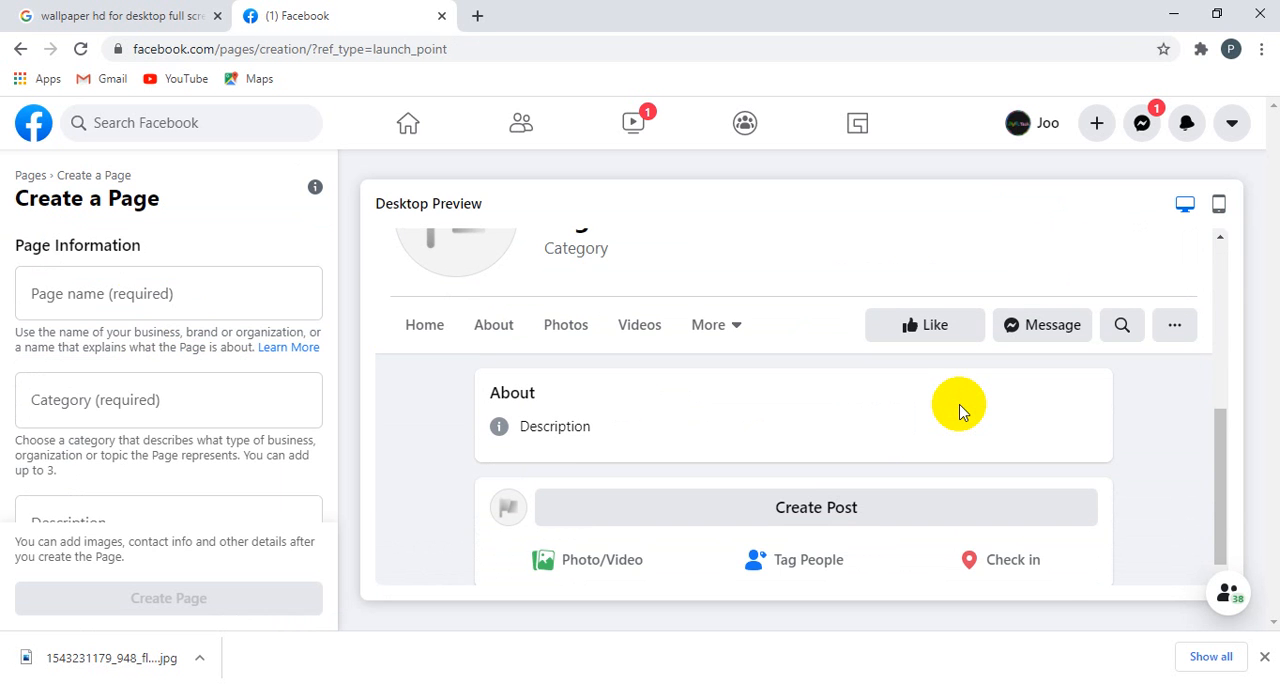
scroll(962, 412, up, 1)
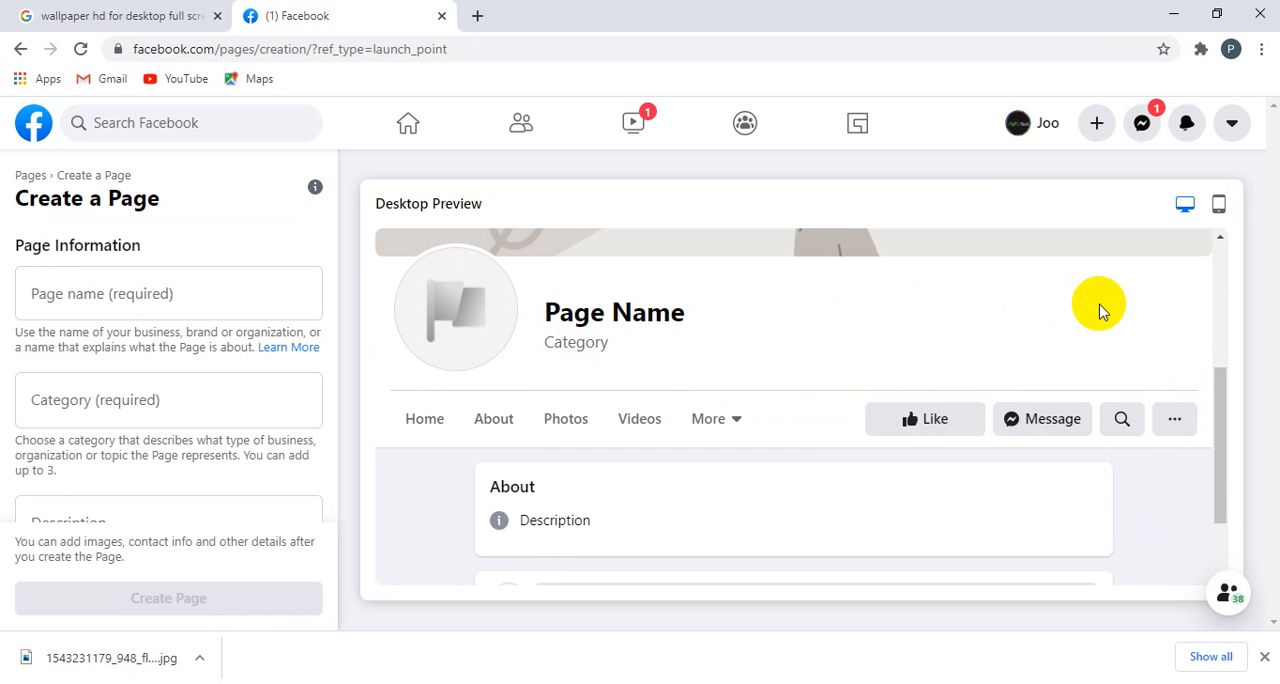
scroll(1098, 310, down, 1)
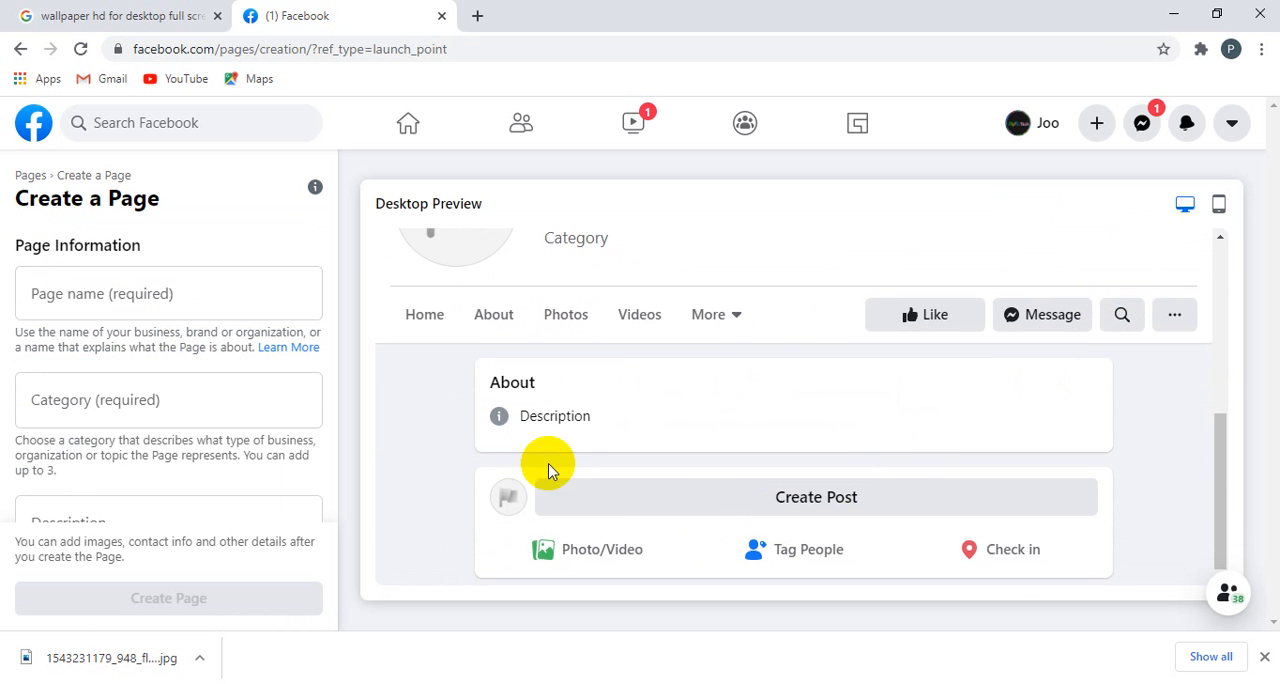
scroll(525, 420, up, 2)
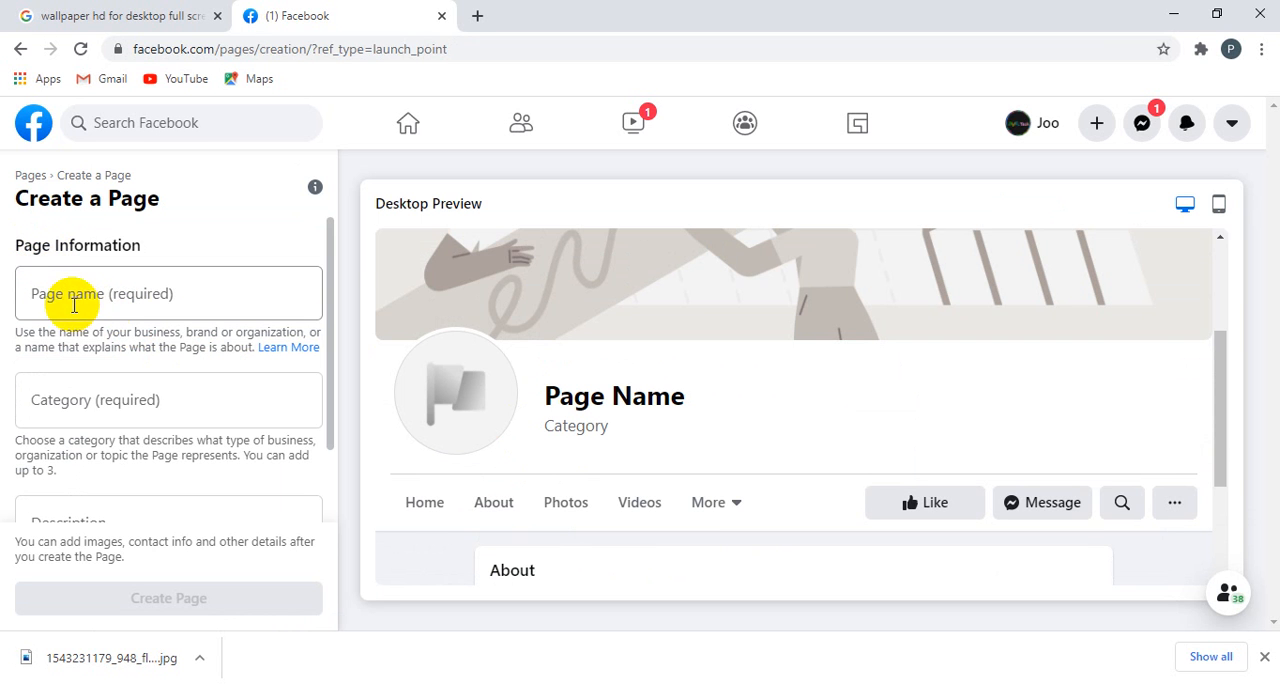
Step: Name the new Page with "IT", the owner's first name and "168"
click(33, 292)
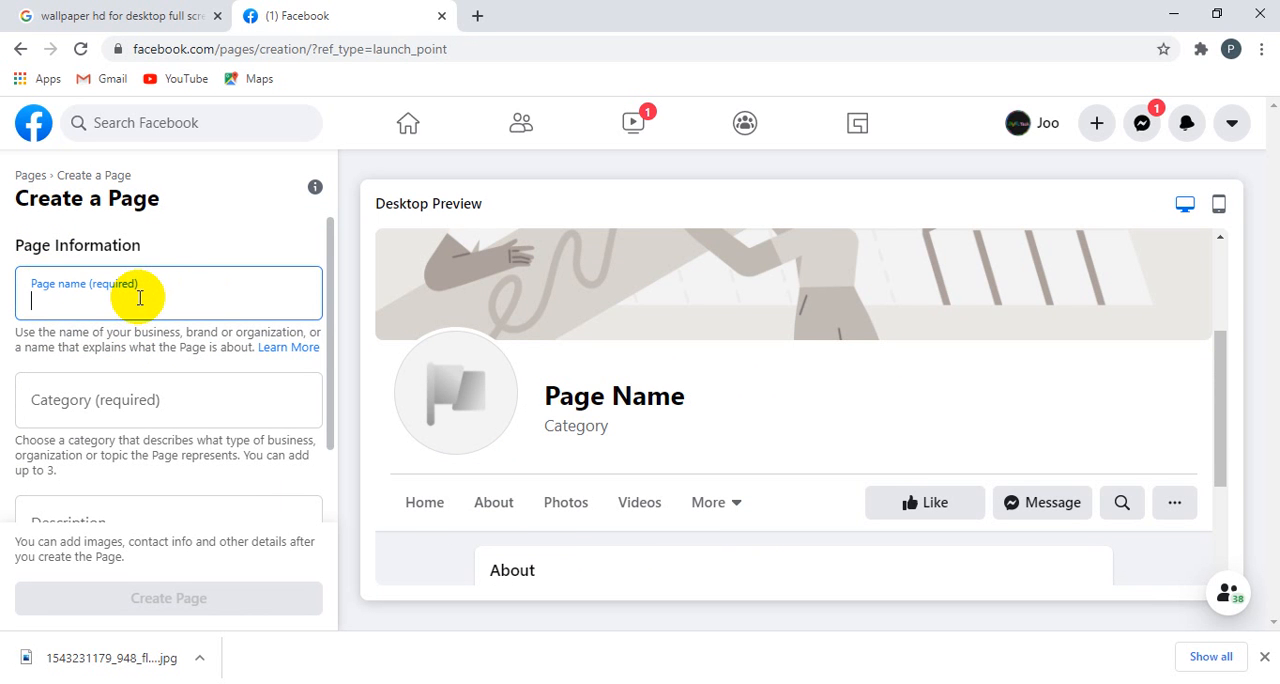
text(IT)
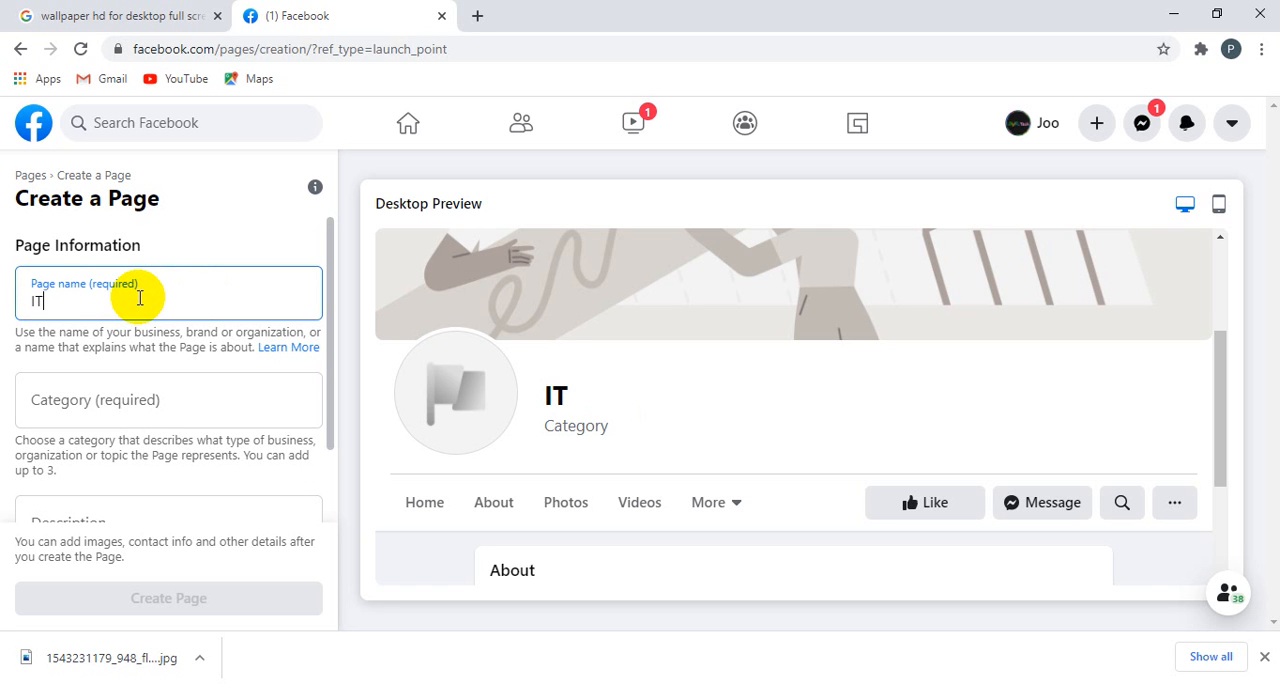
text( Sophal)
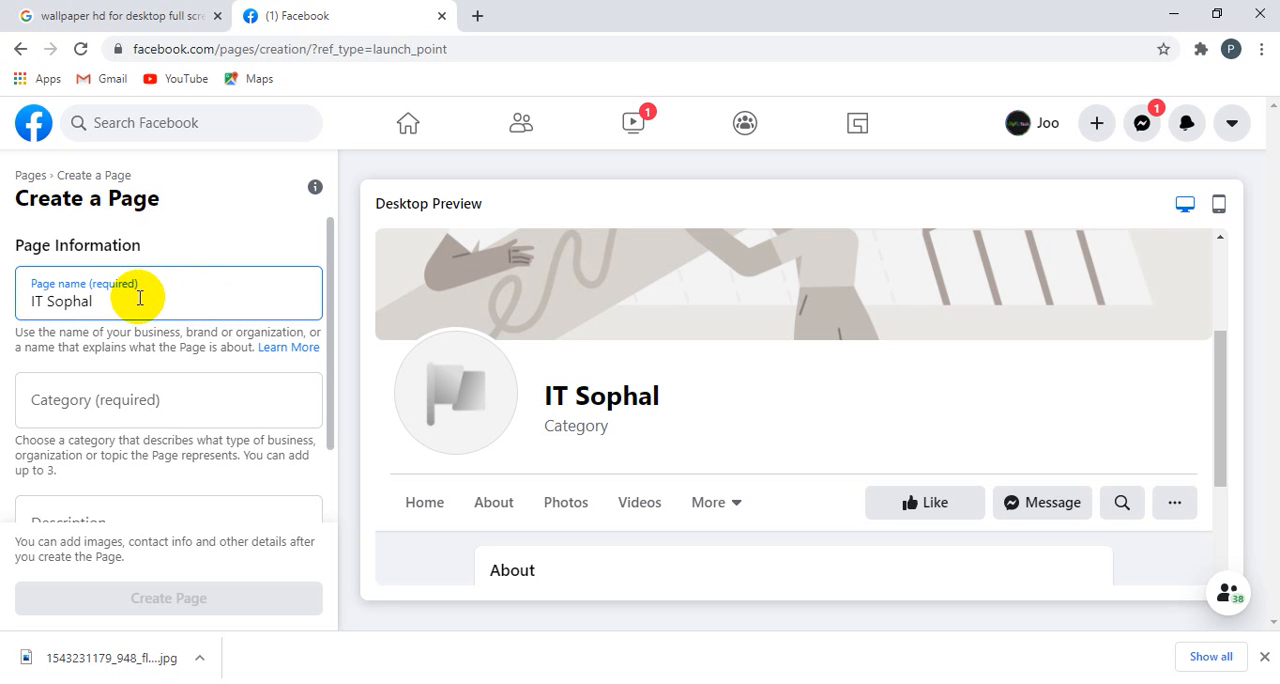
text(168)
Step: Search the Page categories for "Sien" and for "S", and look through the suggestions
click(89, 402)
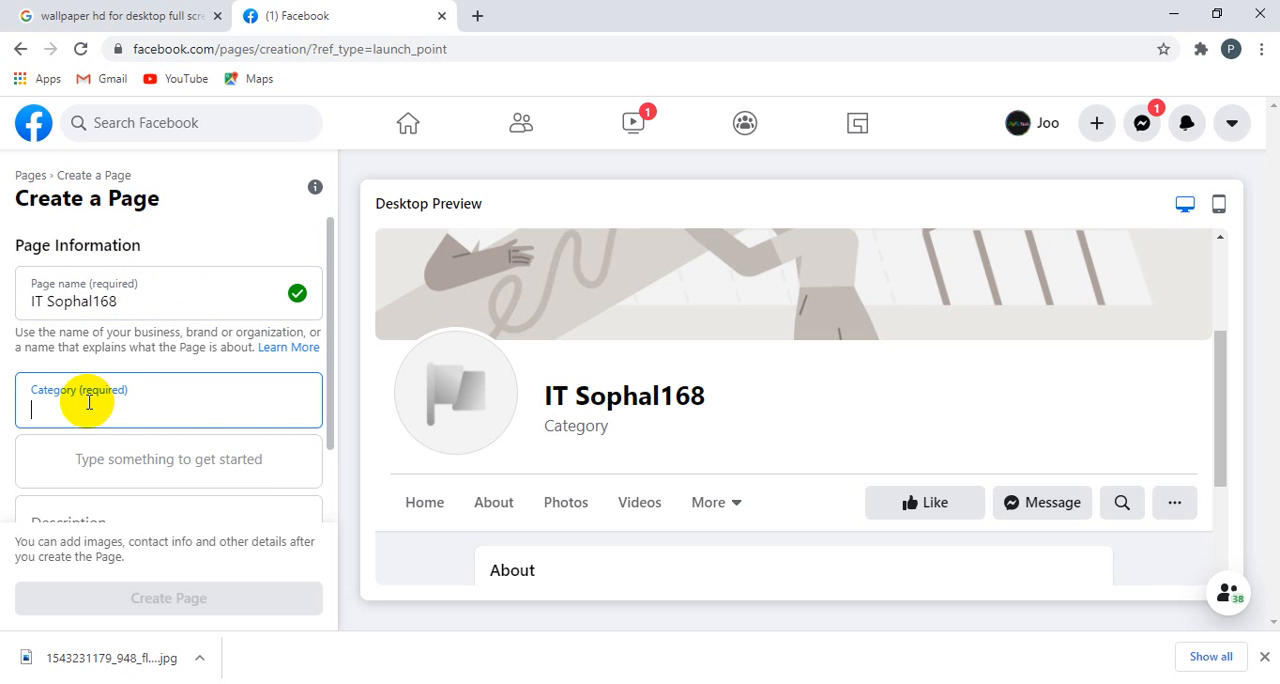
text(Sie)
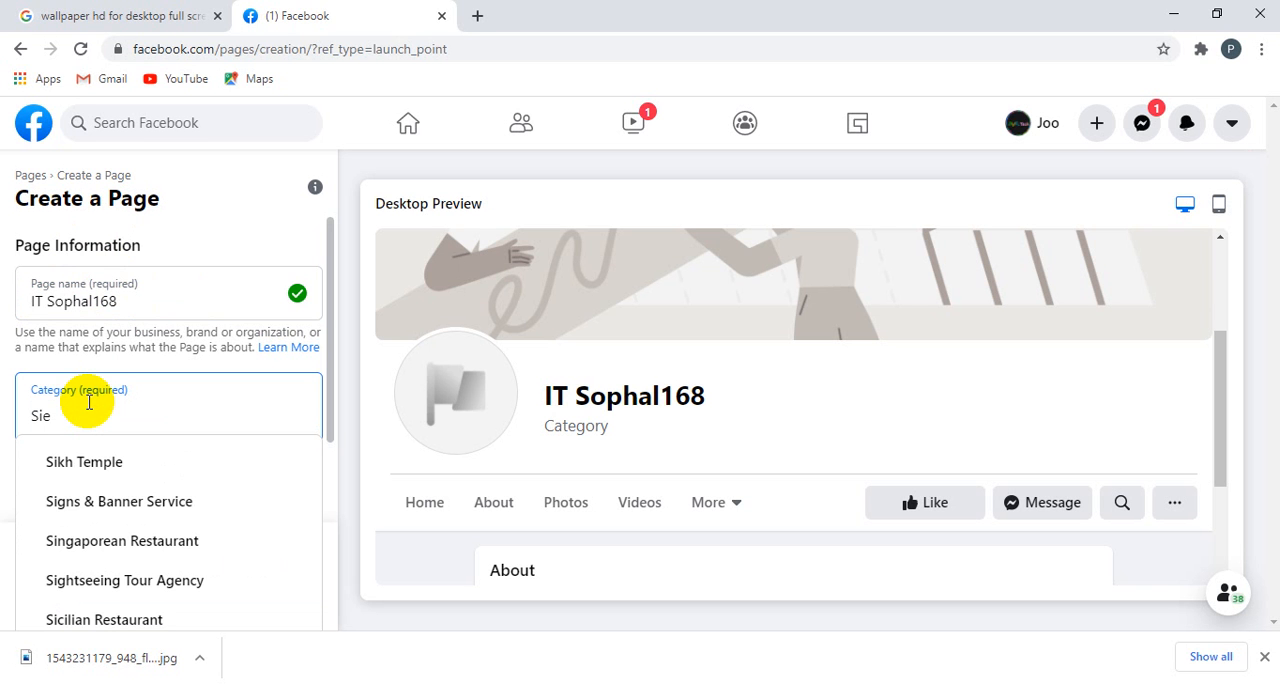
text(n)
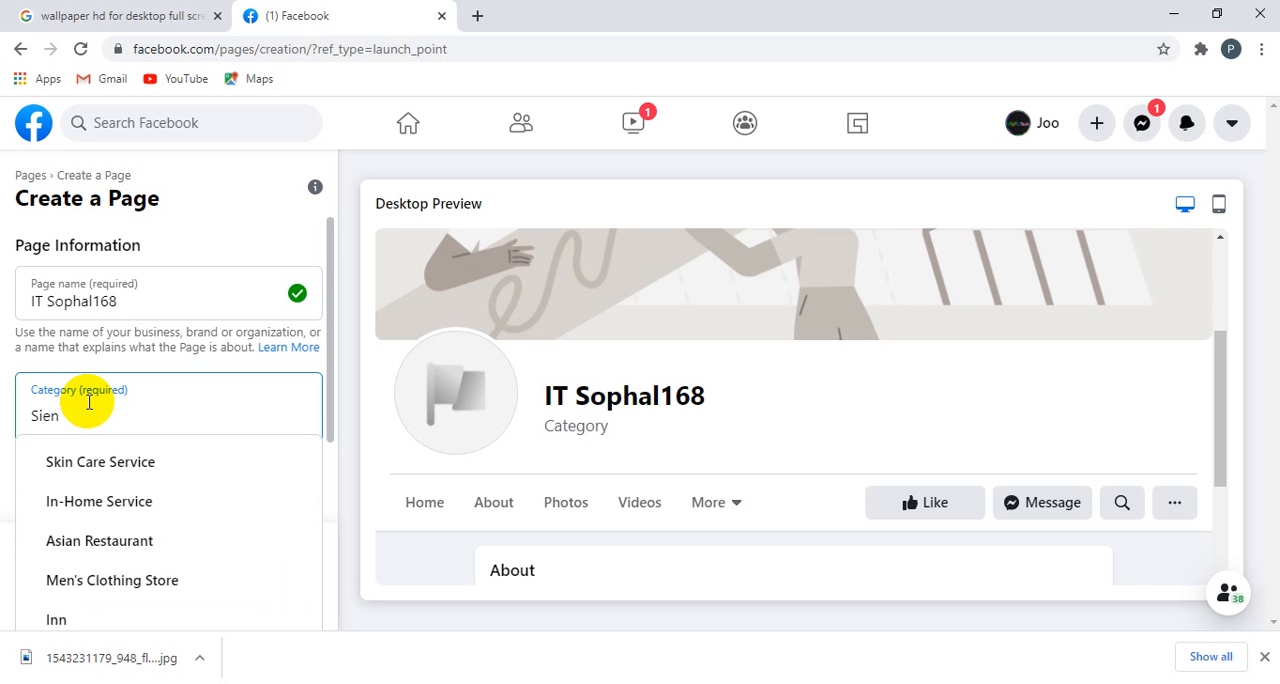
key(BackSpace)
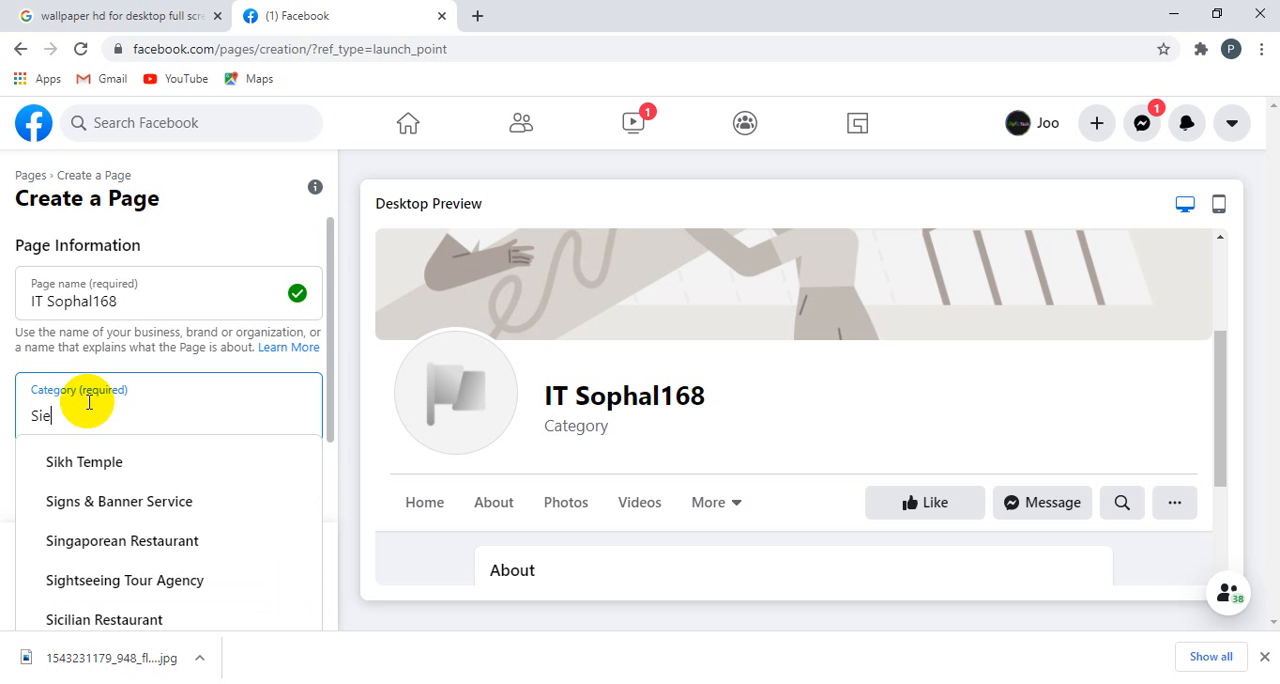
key(BackSpace)
key(BackSpace)
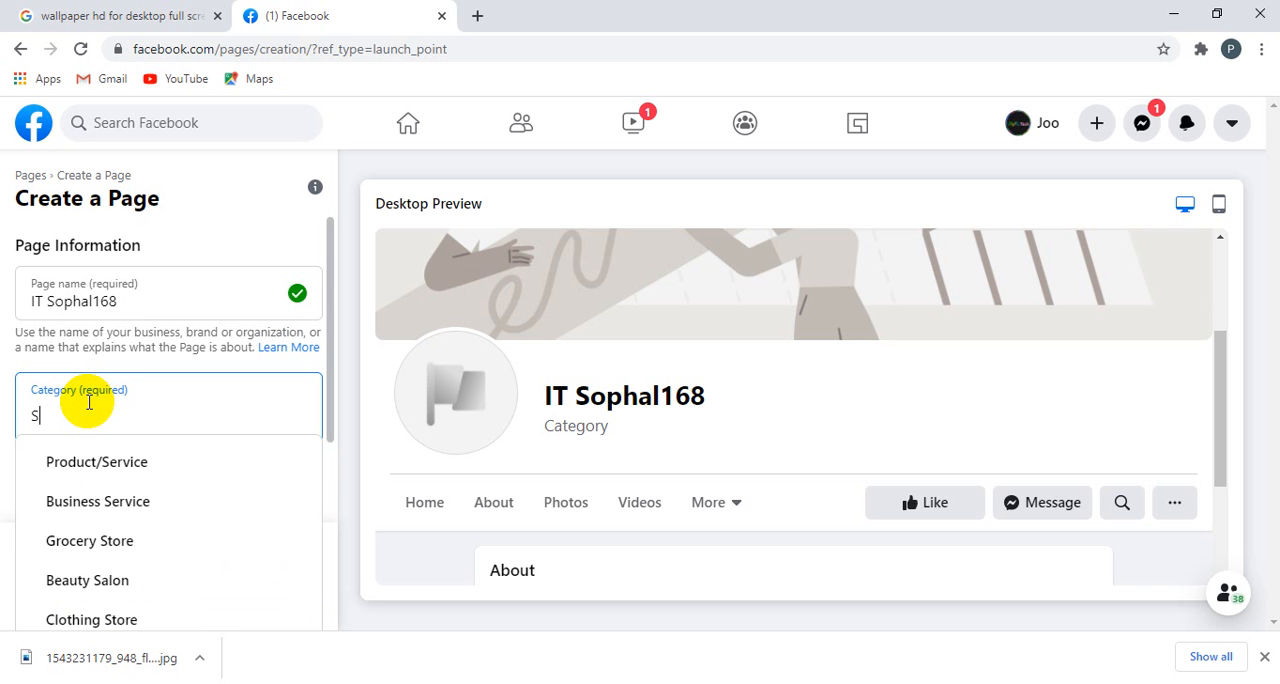
scroll(110, 538, down, 3)
scroll(190, 535, up, 2)
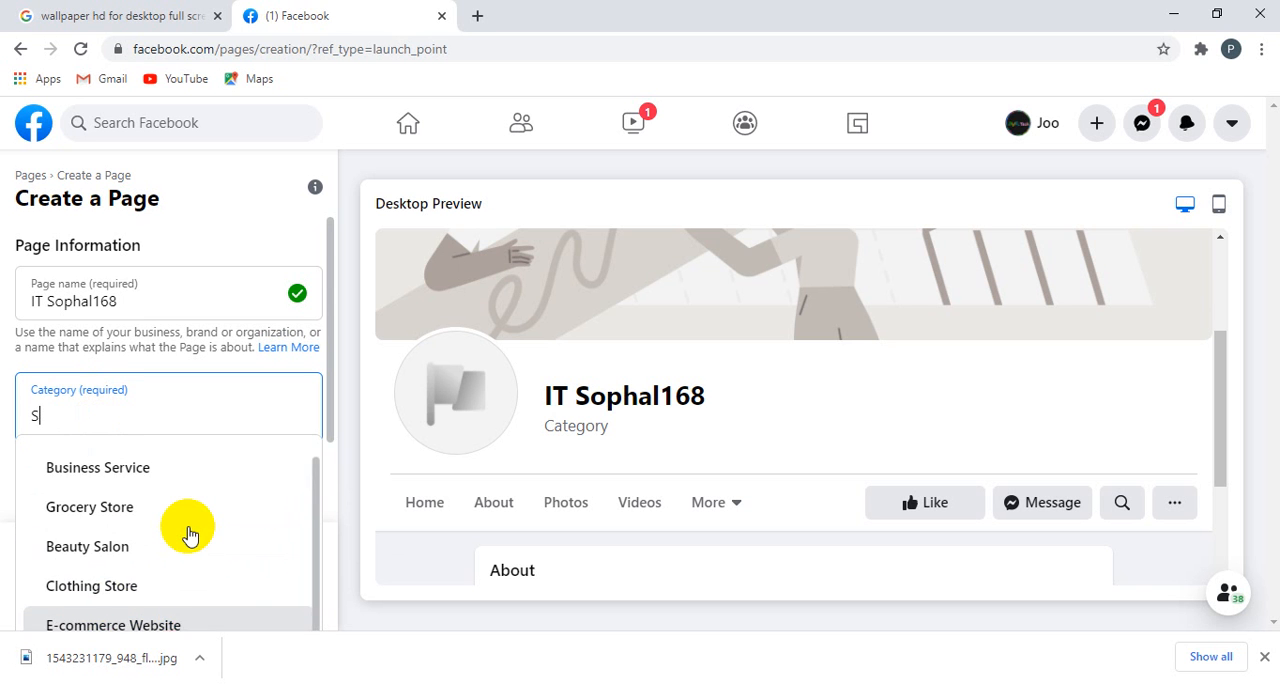
scroll(117, 540, up, 1)
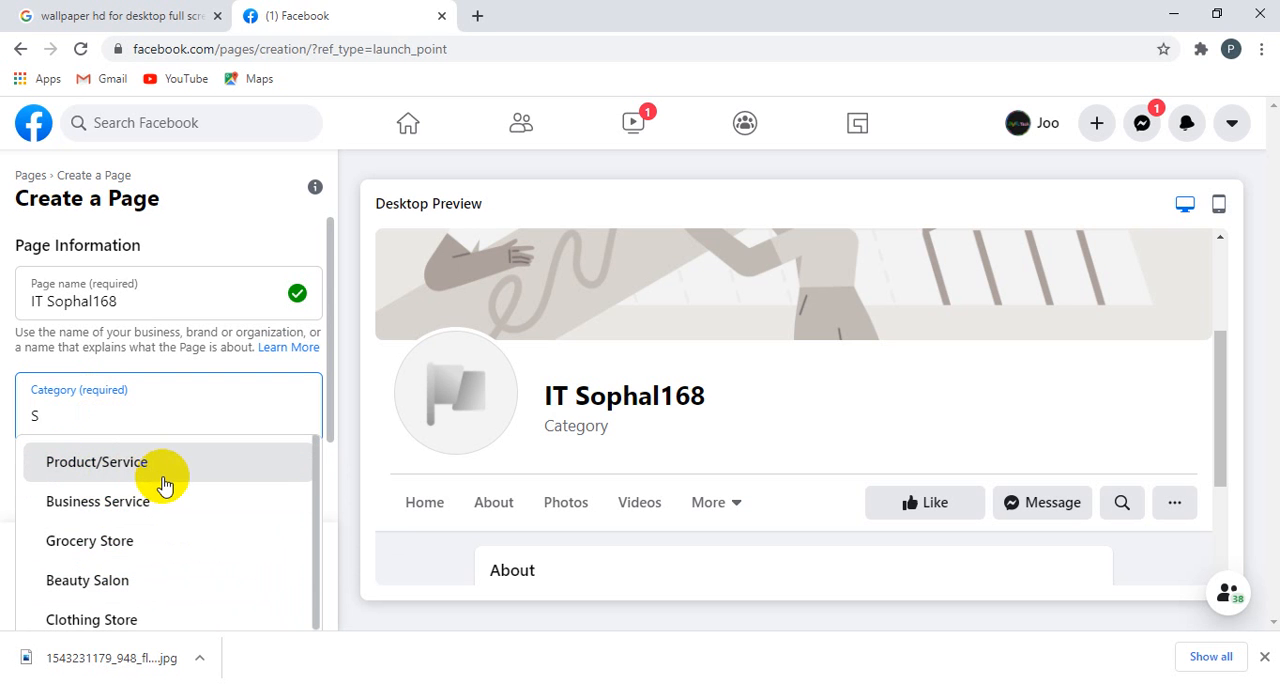
scroll(172, 505, down, 1)
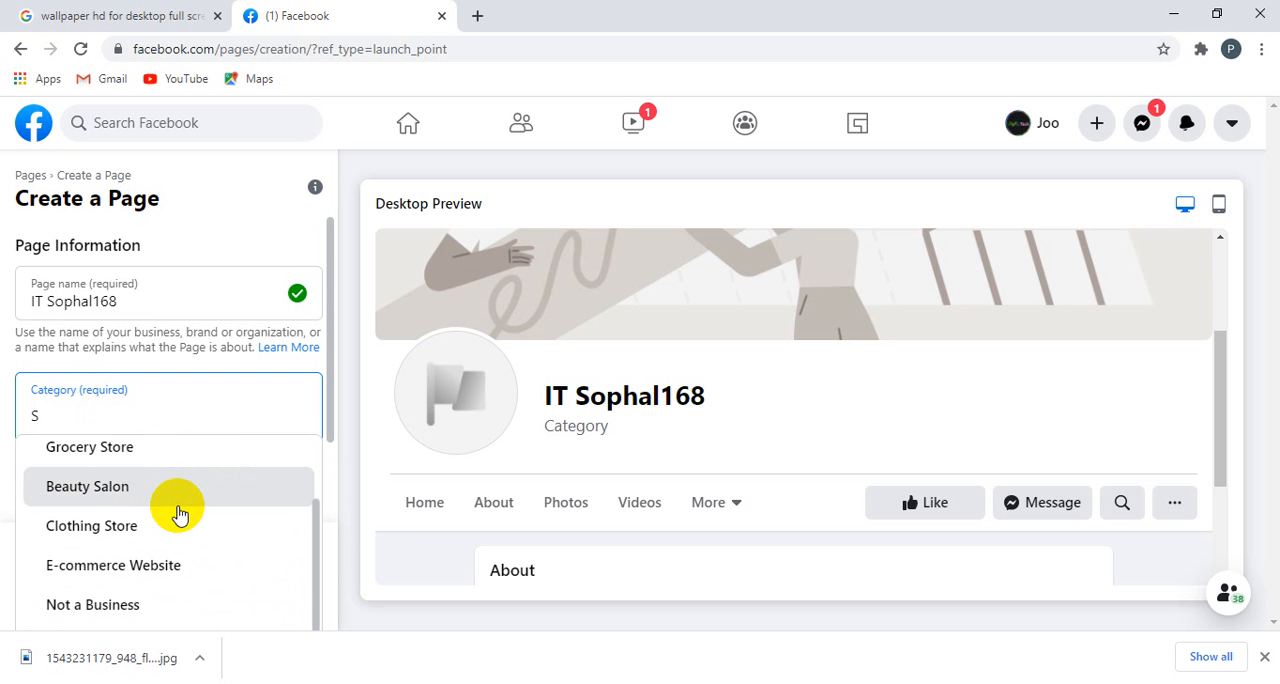
scroll(178, 513, down, 1)
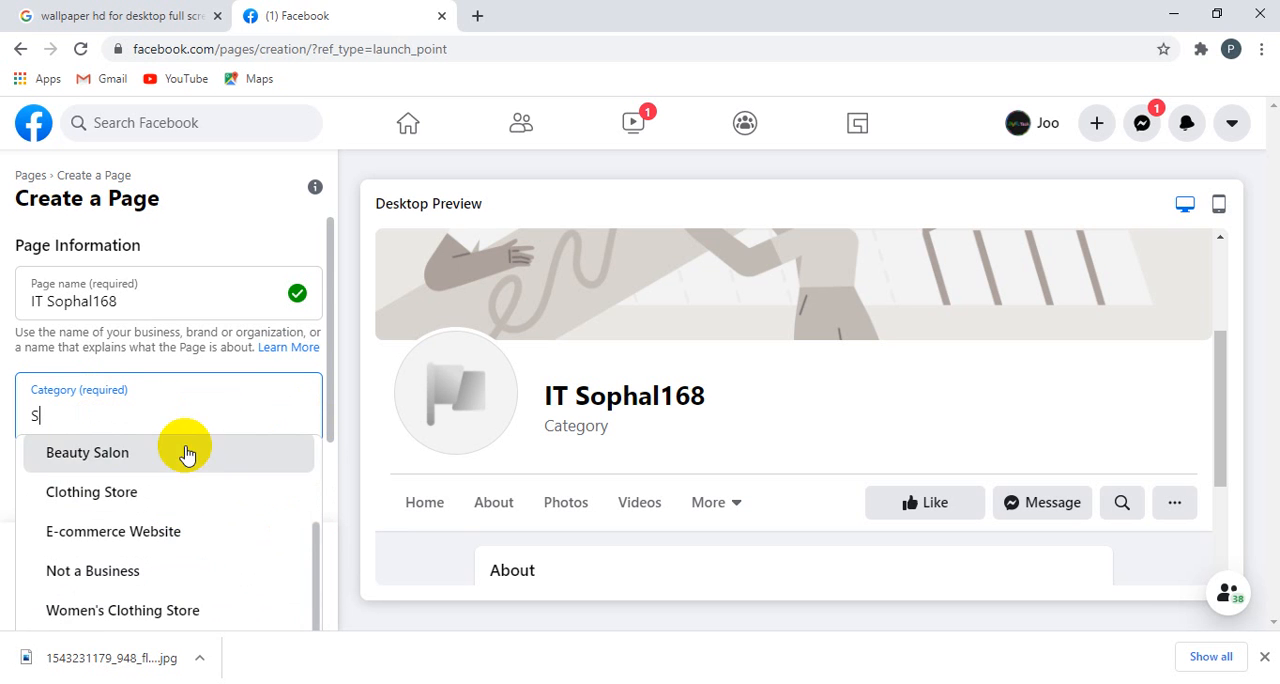
scroll(165, 552, up, 2)
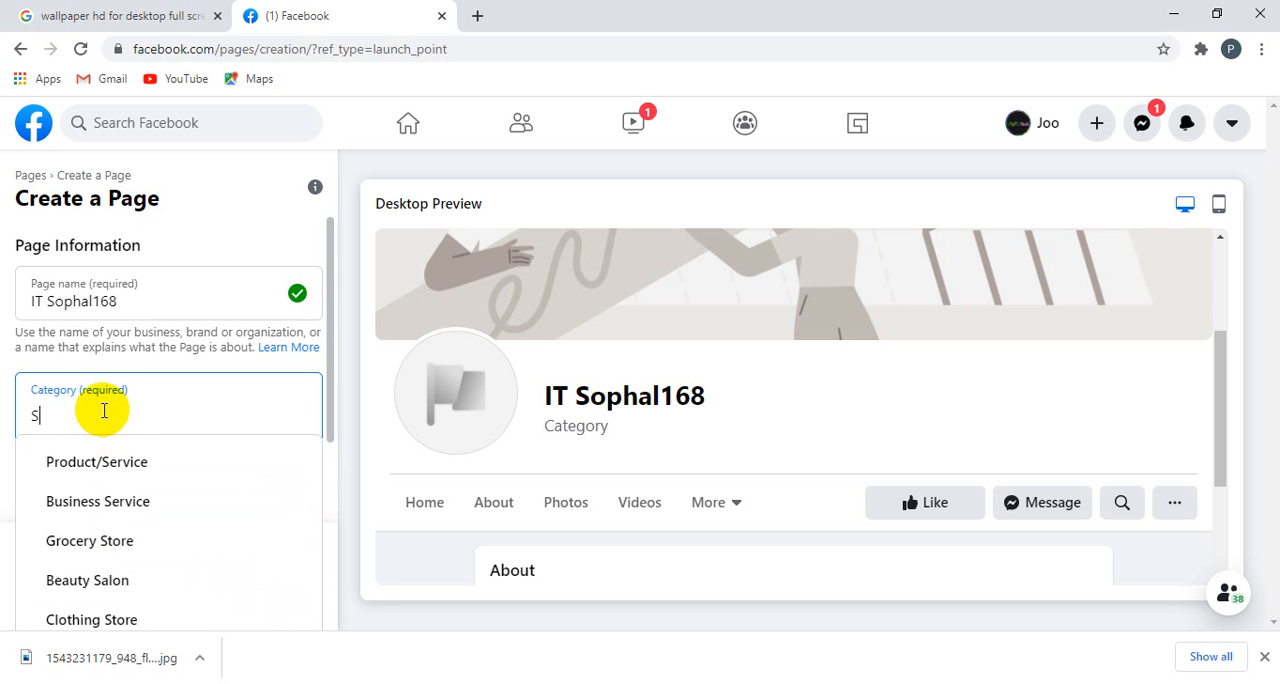
Step: Search the Page categories for "E" and look through the suggestions
key(BackSpace)
text(E)
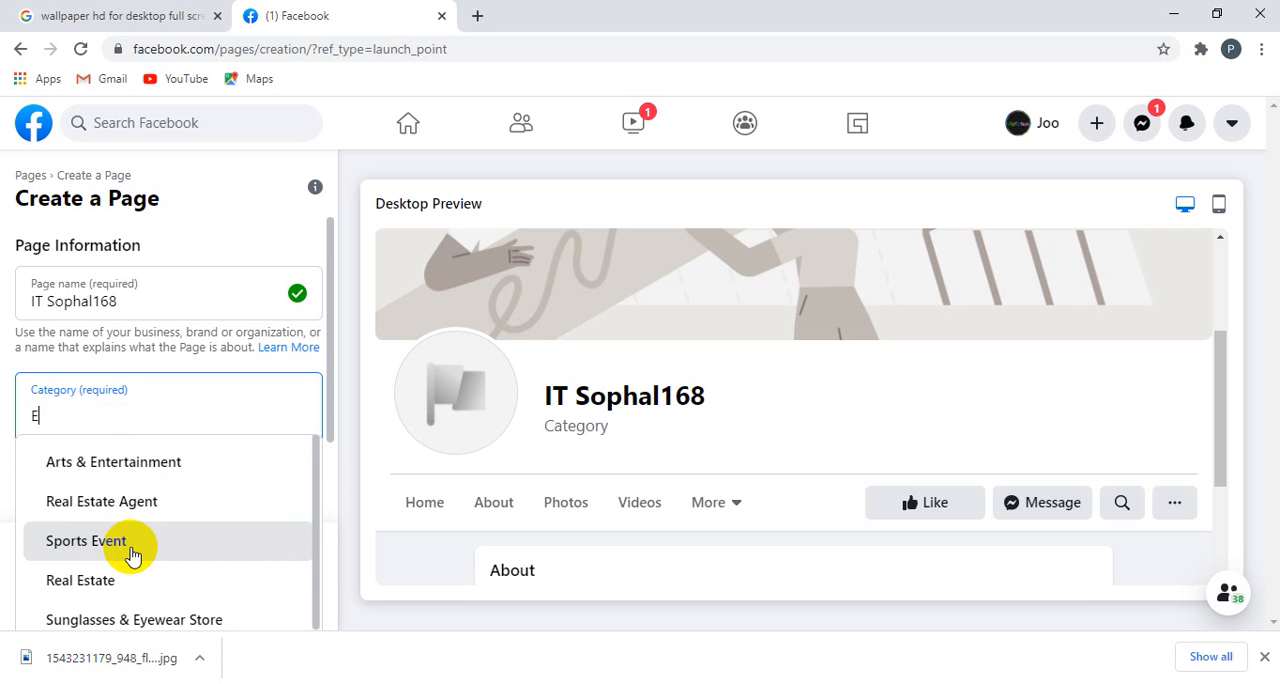
scroll(128, 554, down, 2)
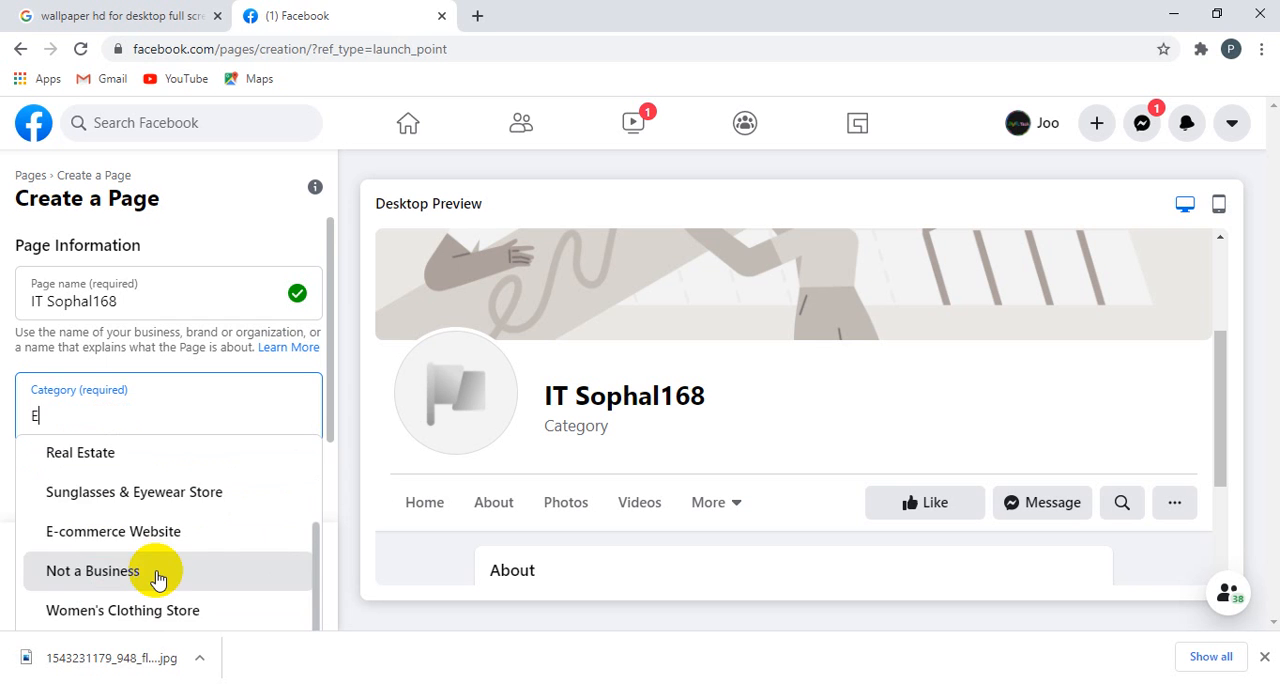
scroll(155, 580, up, 2)
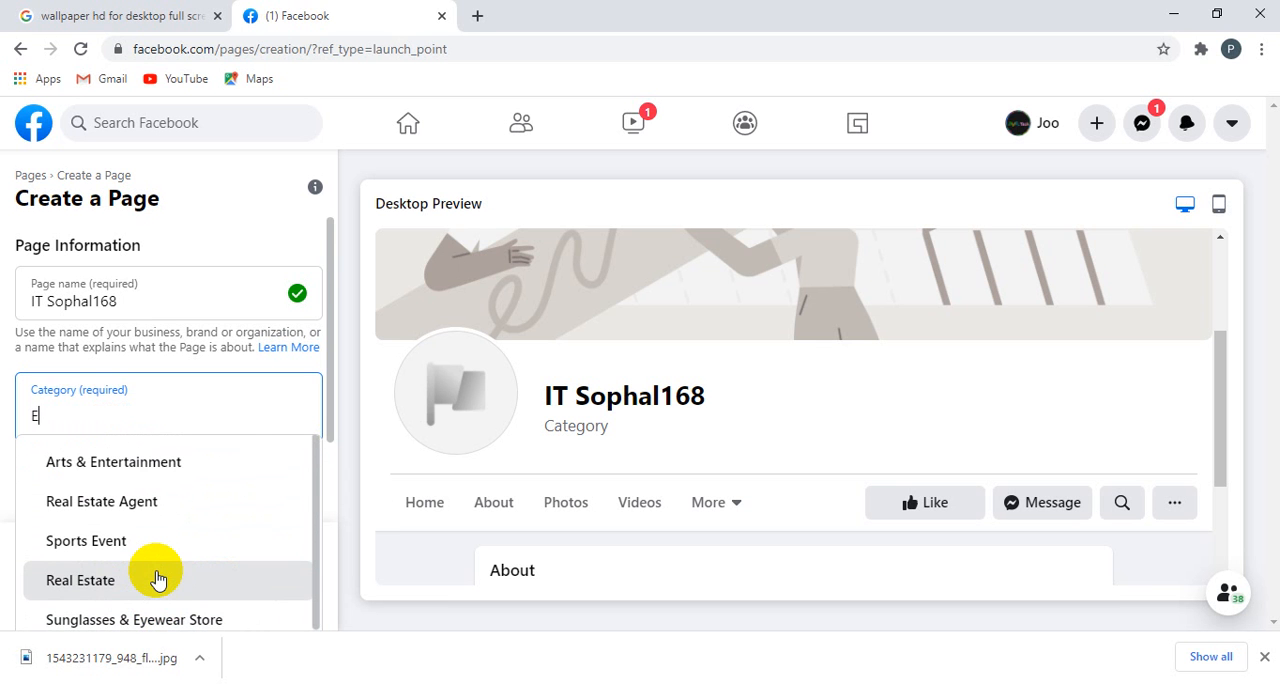
Step: Search the categories for "Tech" and set the Page category to Science, Technology & Engineering
key(BackSpace)
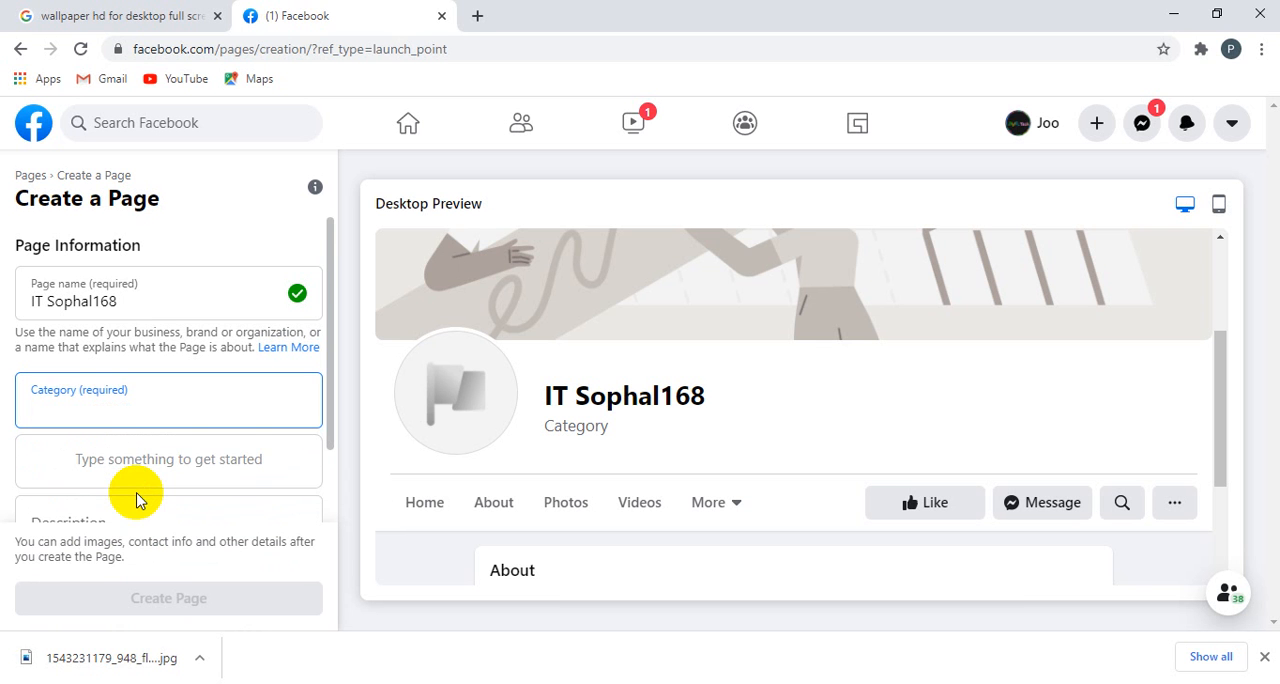
text(Tech)
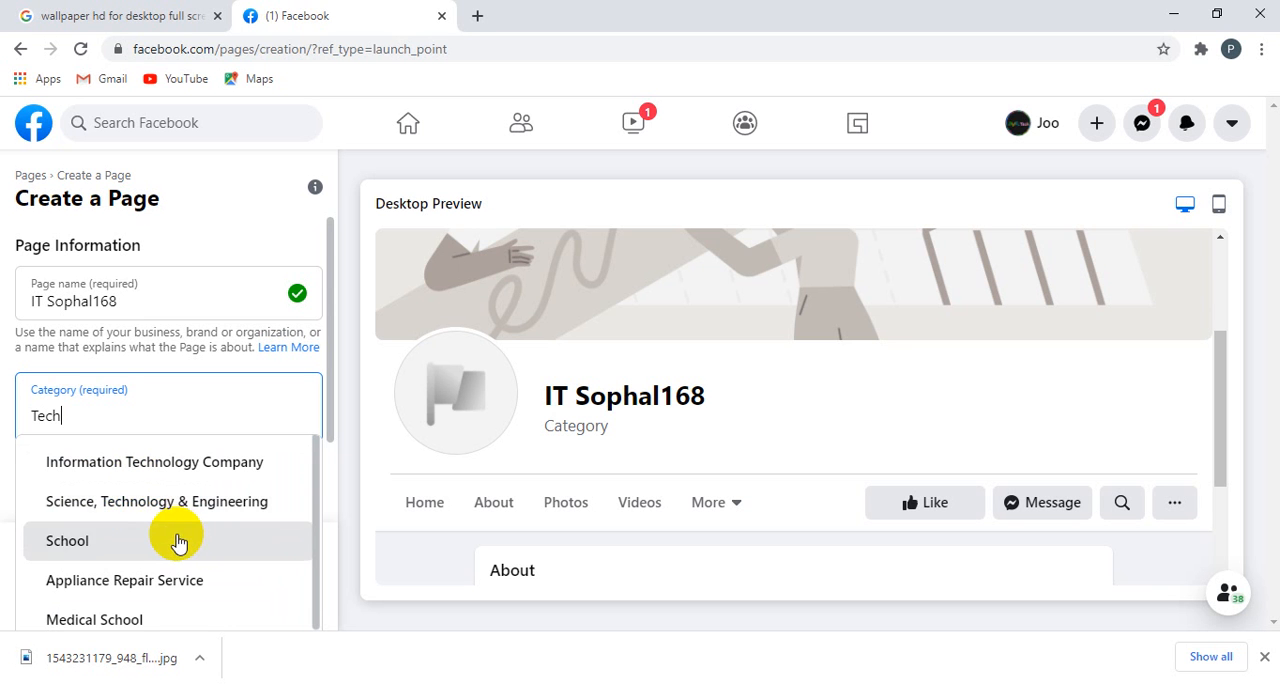
click(126, 512)
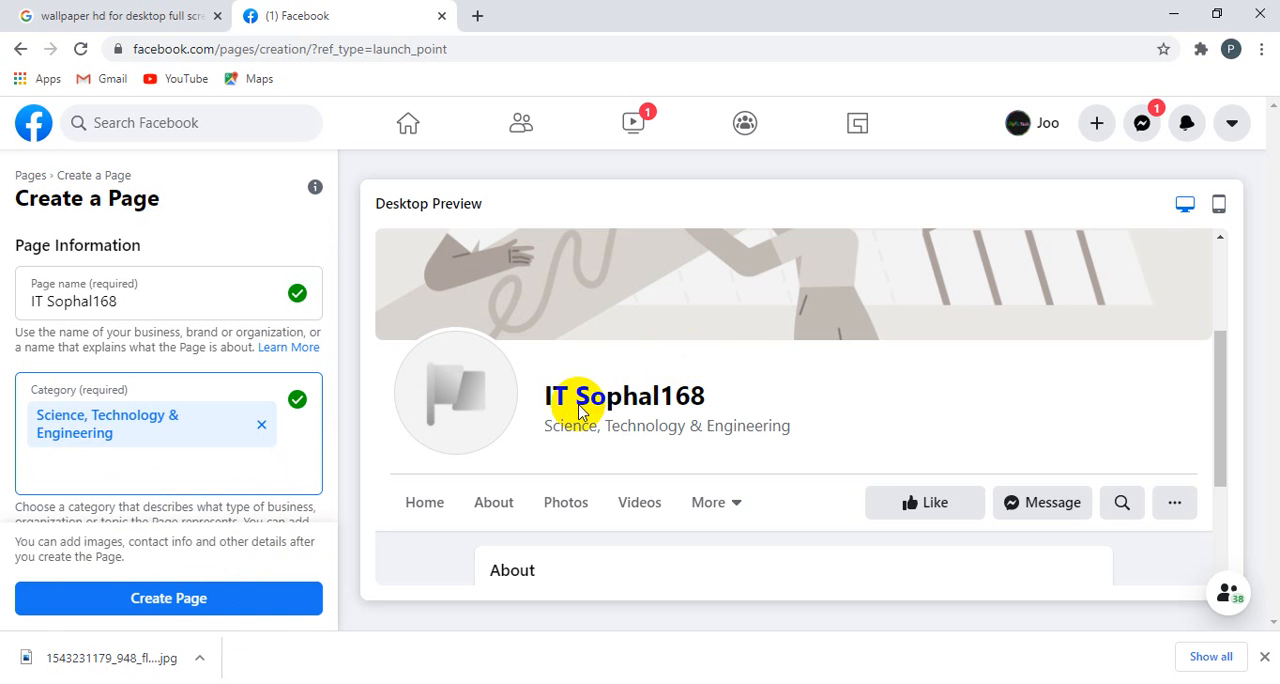
drag(543, 395, 578, 405)
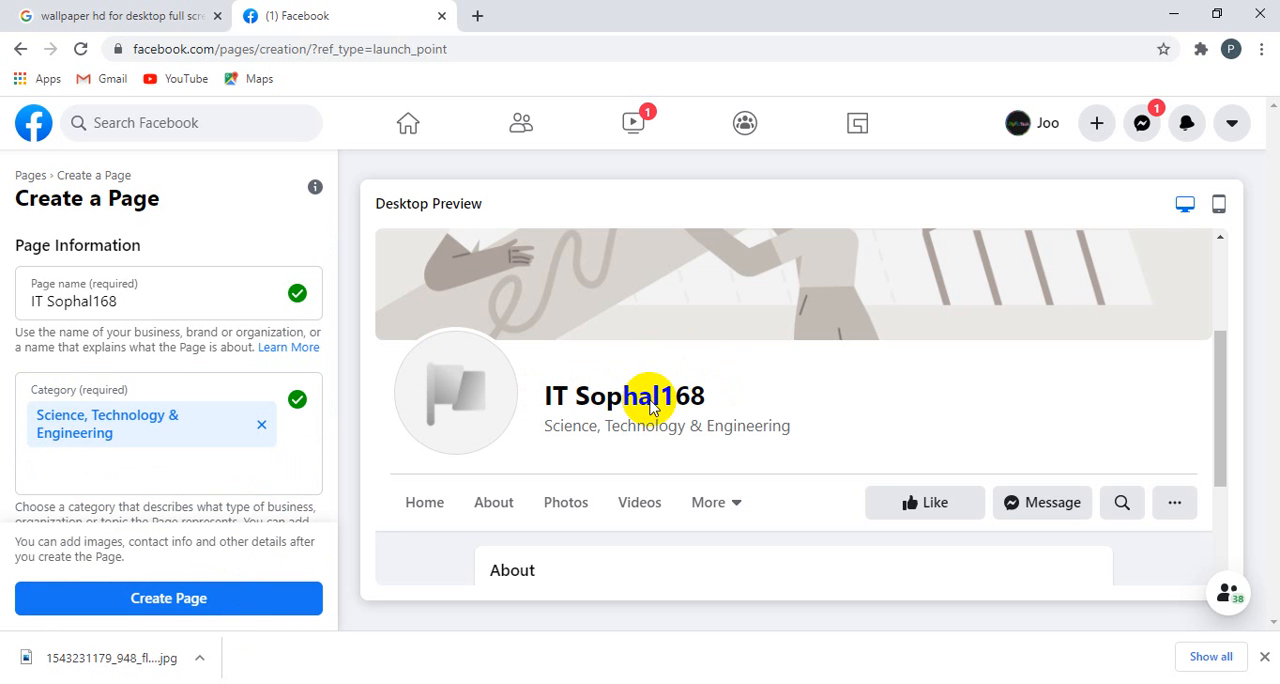
Step: Begin the Page description with "Teaching Technology," and correct the spelling of "Technology"
scroll(234, 491, down, 3)
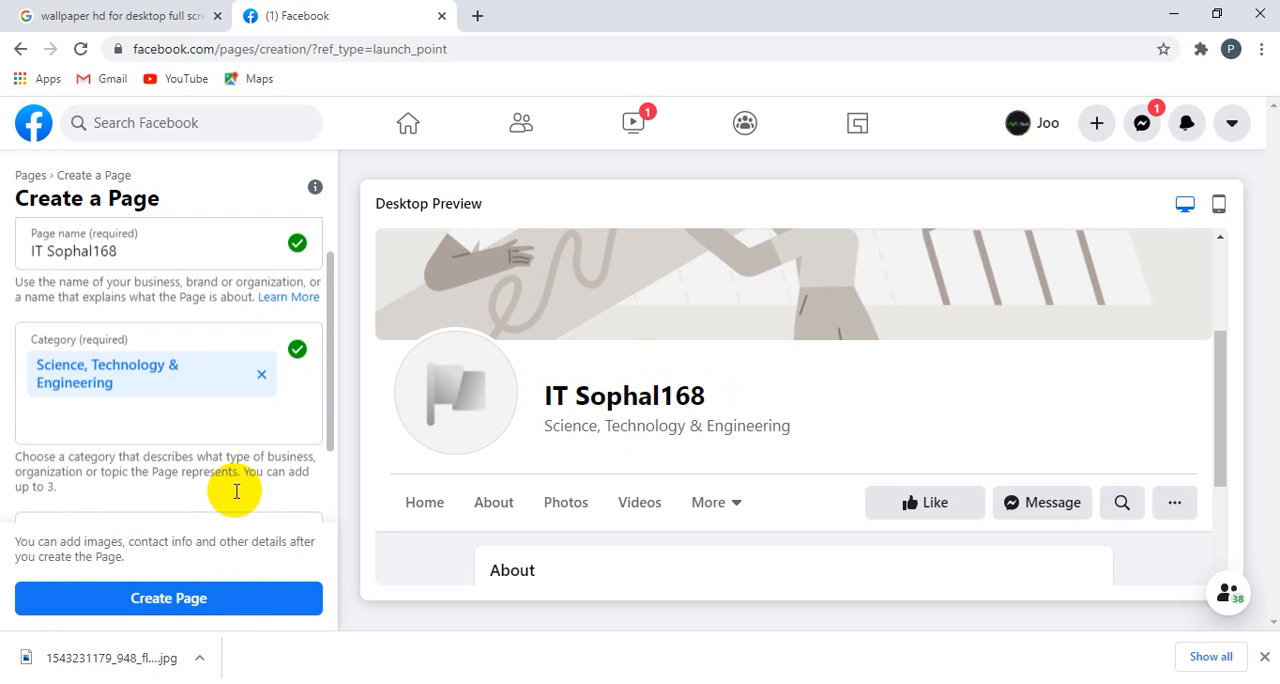
scroll(234, 486, up, 2)
scroll(209, 462, down, 2)
click(196, 448)
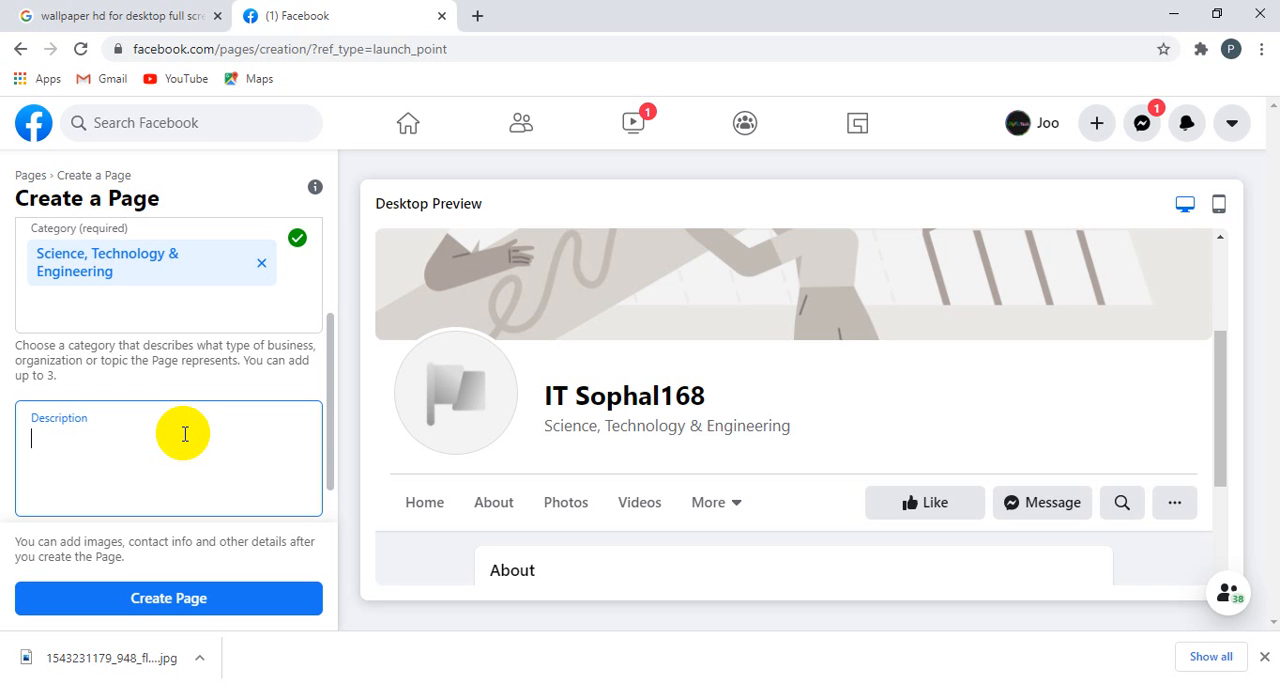
text(Teaching Tec)
key(BackSpace)
text(In)
key(BackSpace)
key(BackSpace)
text(Technol)
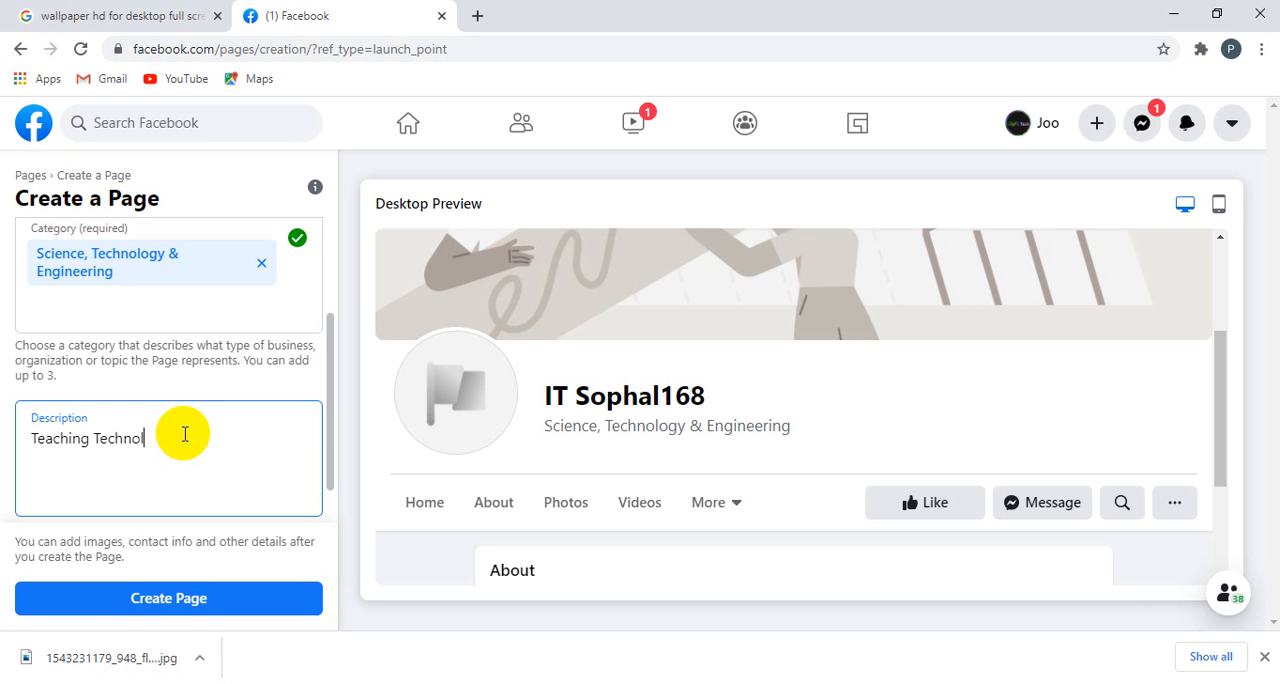
text(oy,)
right_click(126, 446)
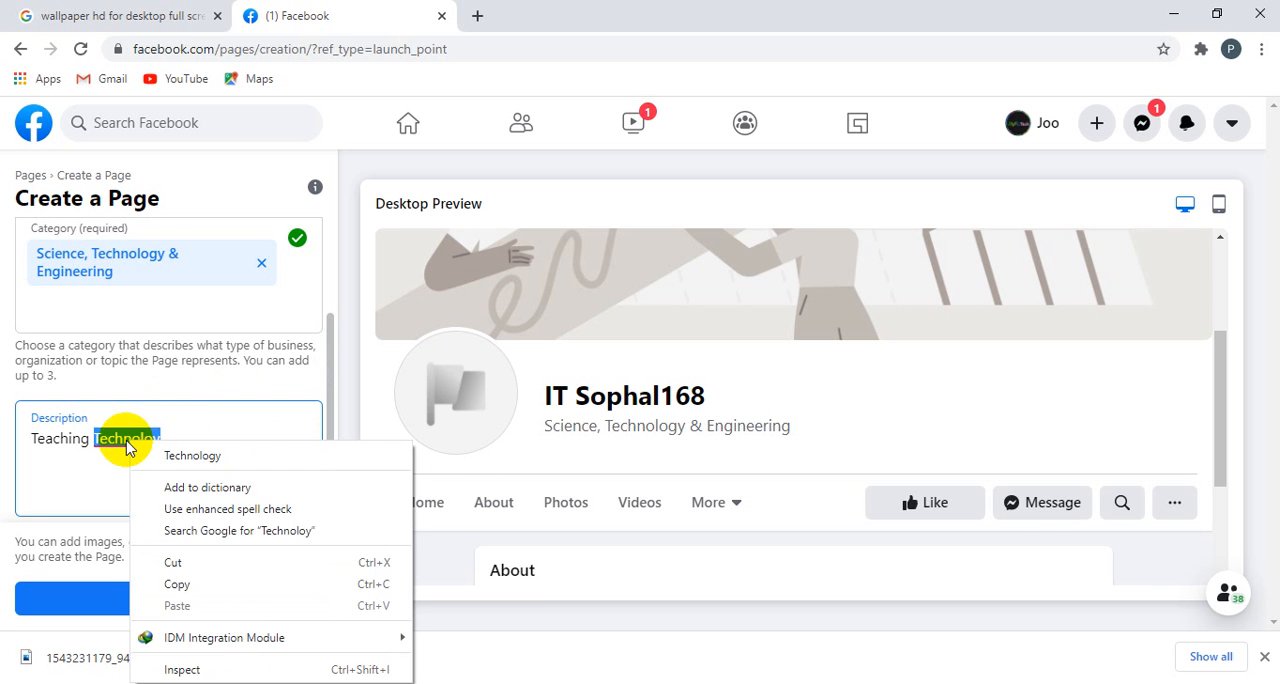
click(180, 456)
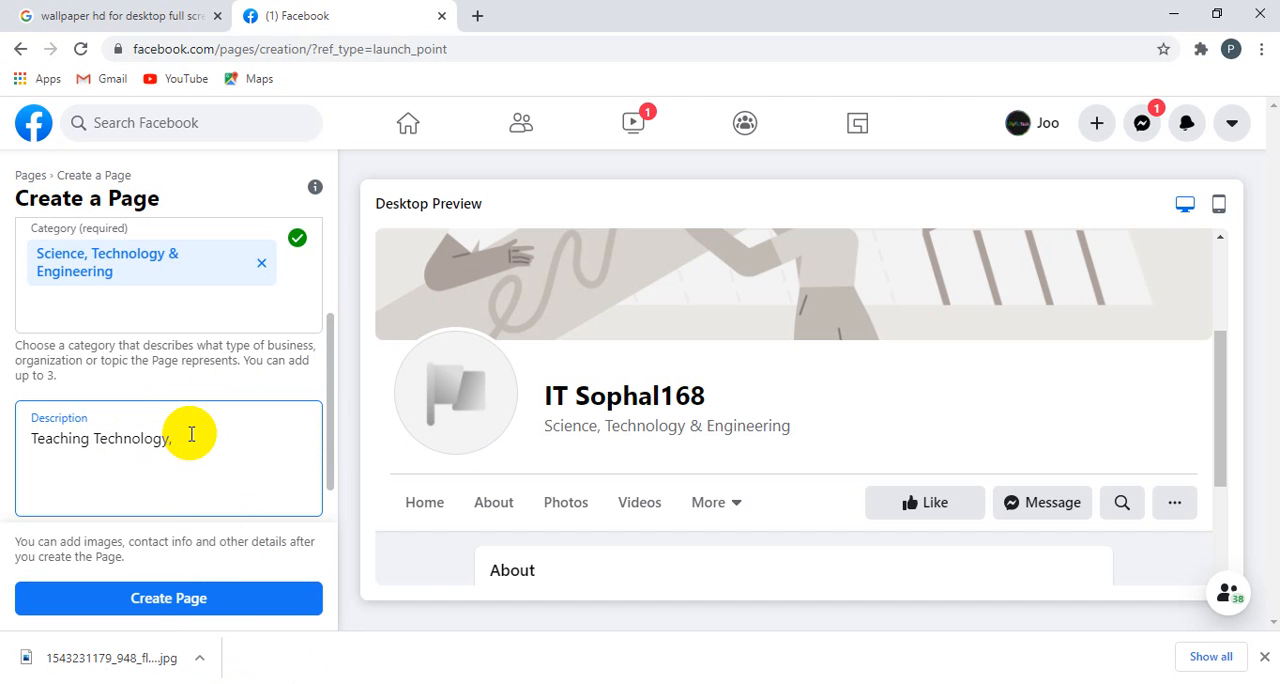
Step: Add "Earn Money" to the first line of the Page description
text(E)
text(da)
key(BackSpace)
key(BackSpace)
text(arn Money)
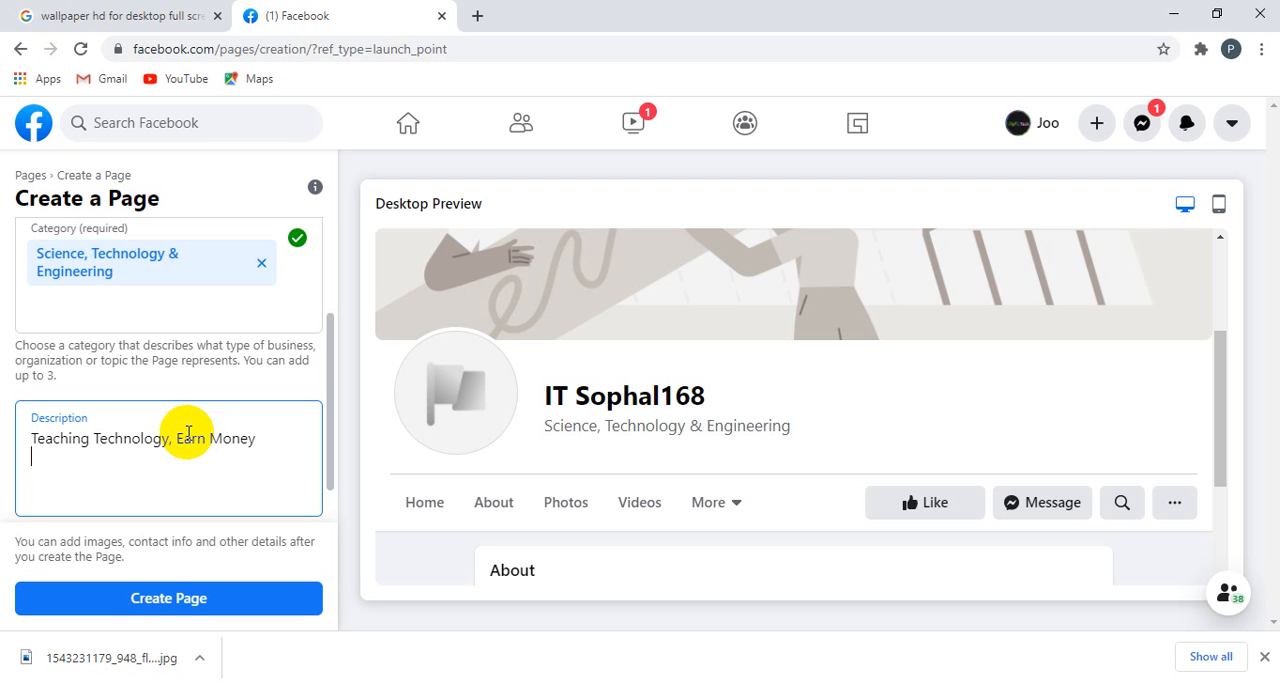
Step: Add a second description line with "Tel:", the contact's phone number and "(Telegram - Line)"
key(Return)
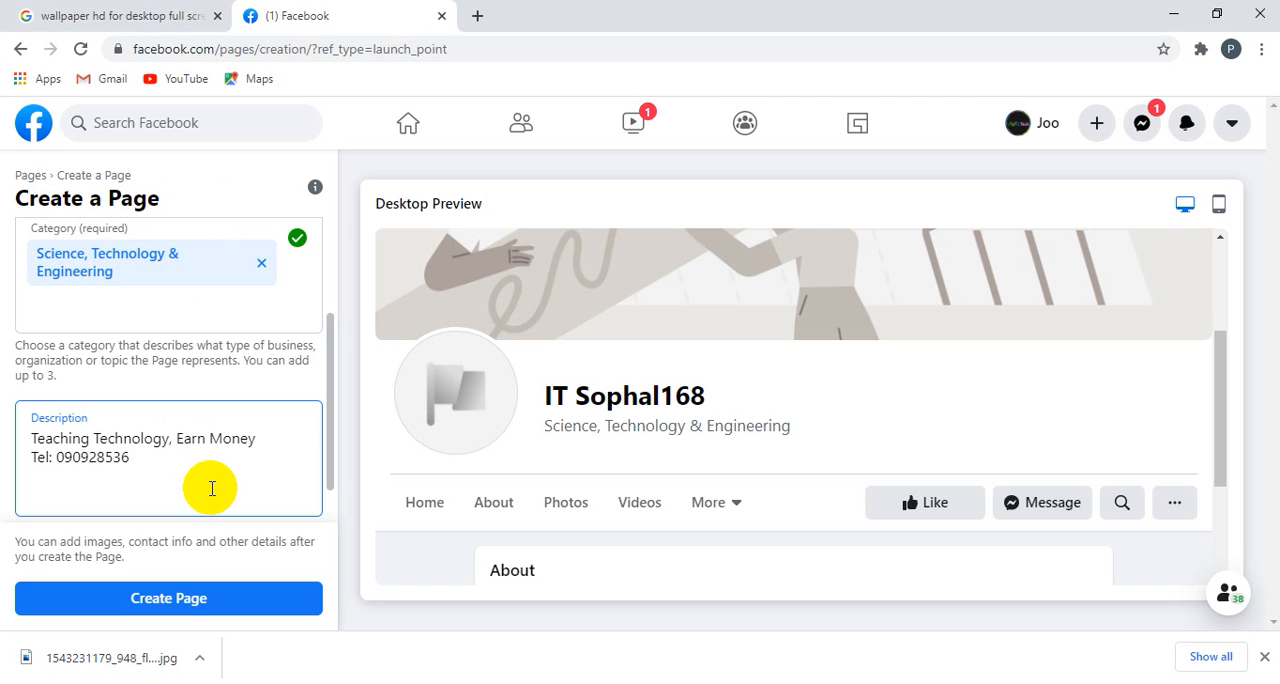
text( (Telegram - Line)
Step: Try to create the Page with the entered name, category and description
scroll(212, 488, down, 1)
scroll(222, 485, up, 3)
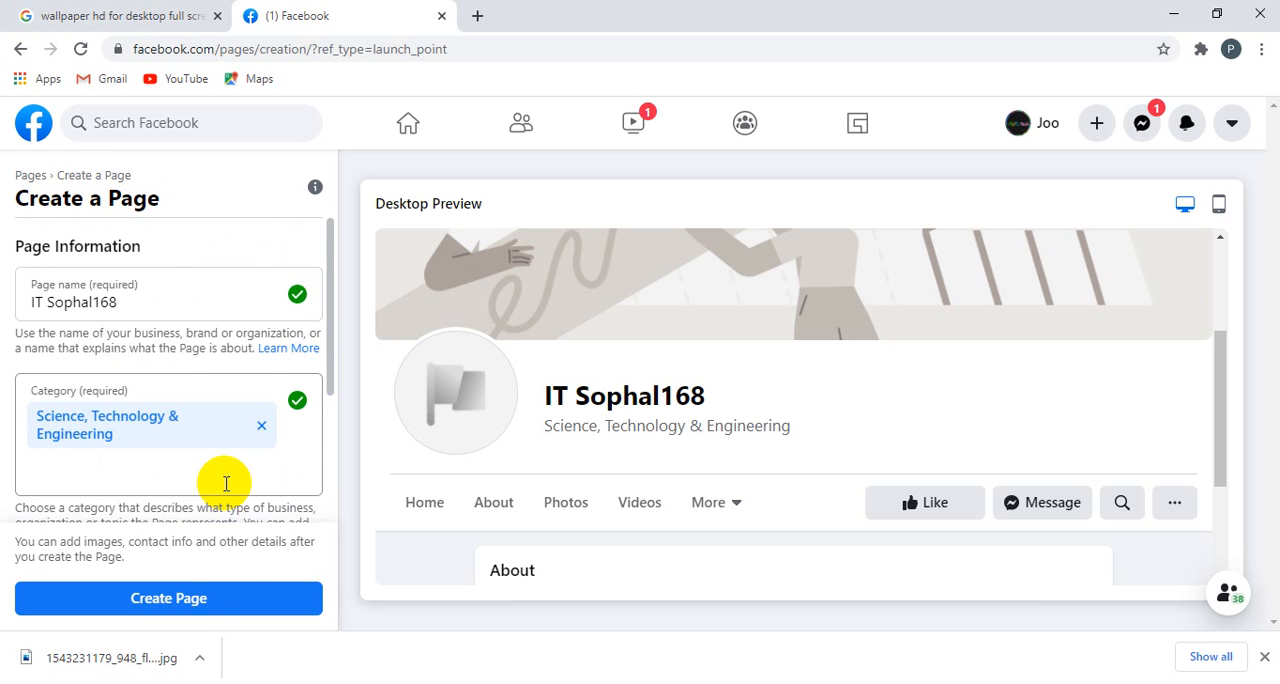
scroll(225, 484, down, 2)
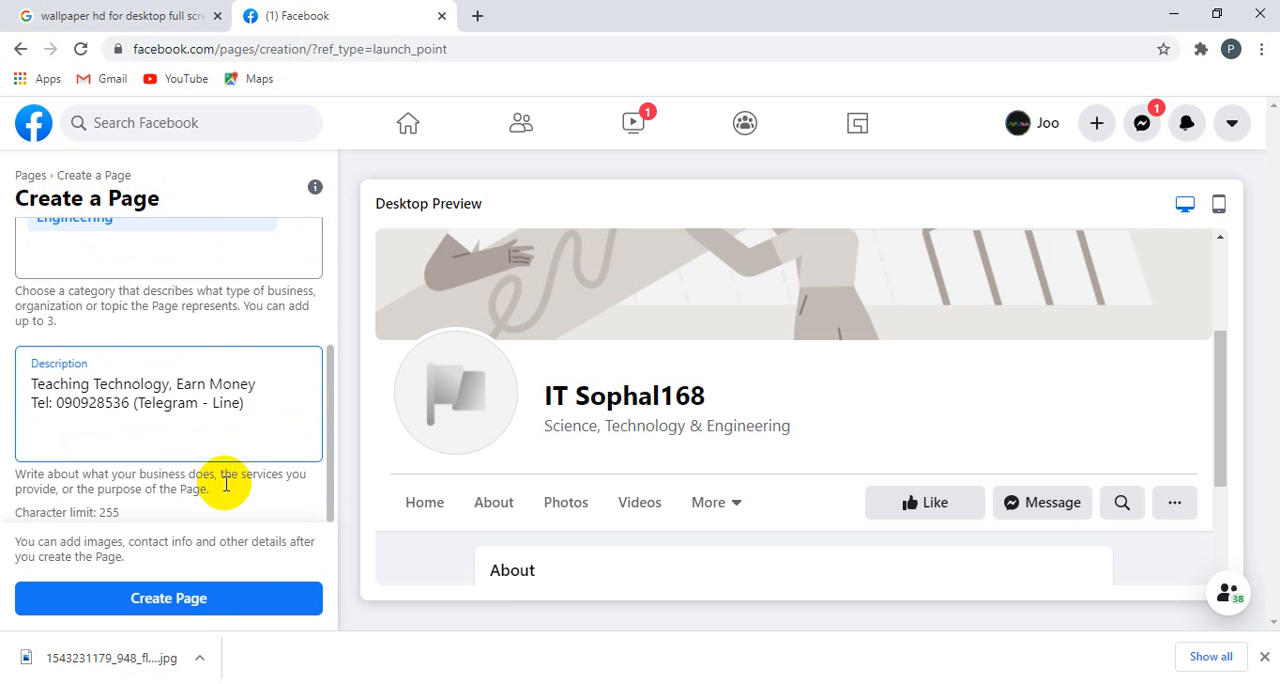
click(206, 601)
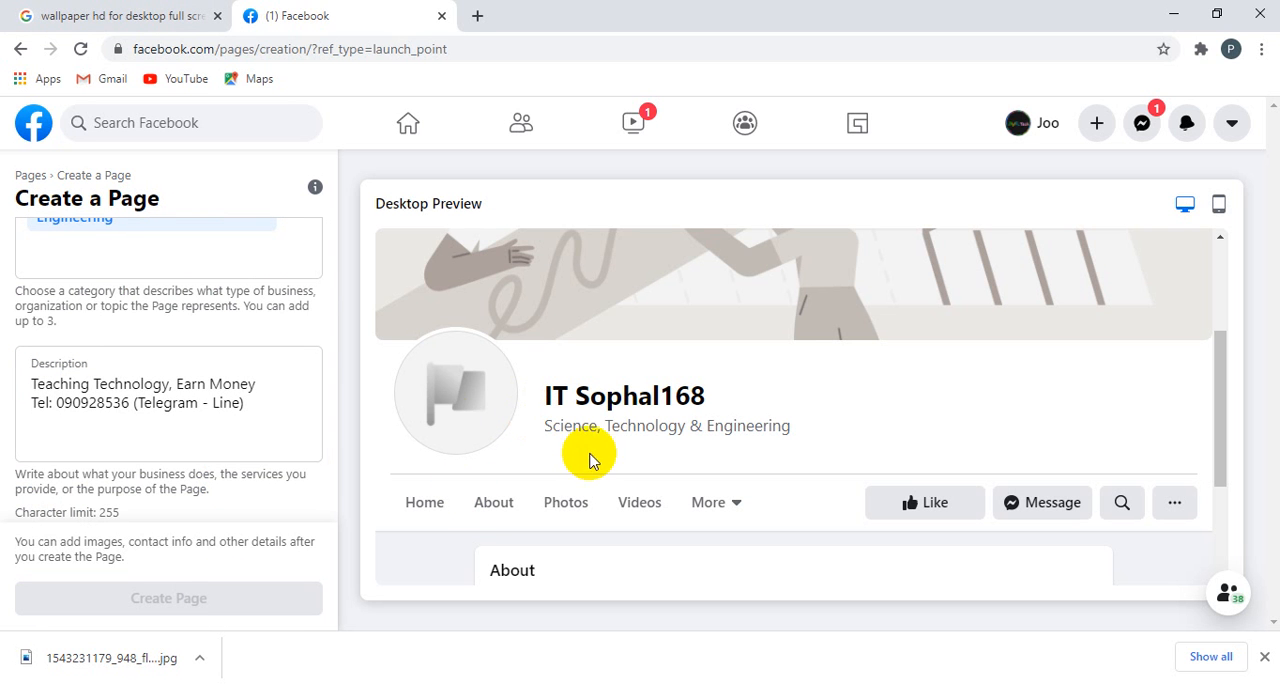
Step: Change the Page name to "It", the owner's first name and "168", with a space before the number
scroll(240, 366, up, 2)
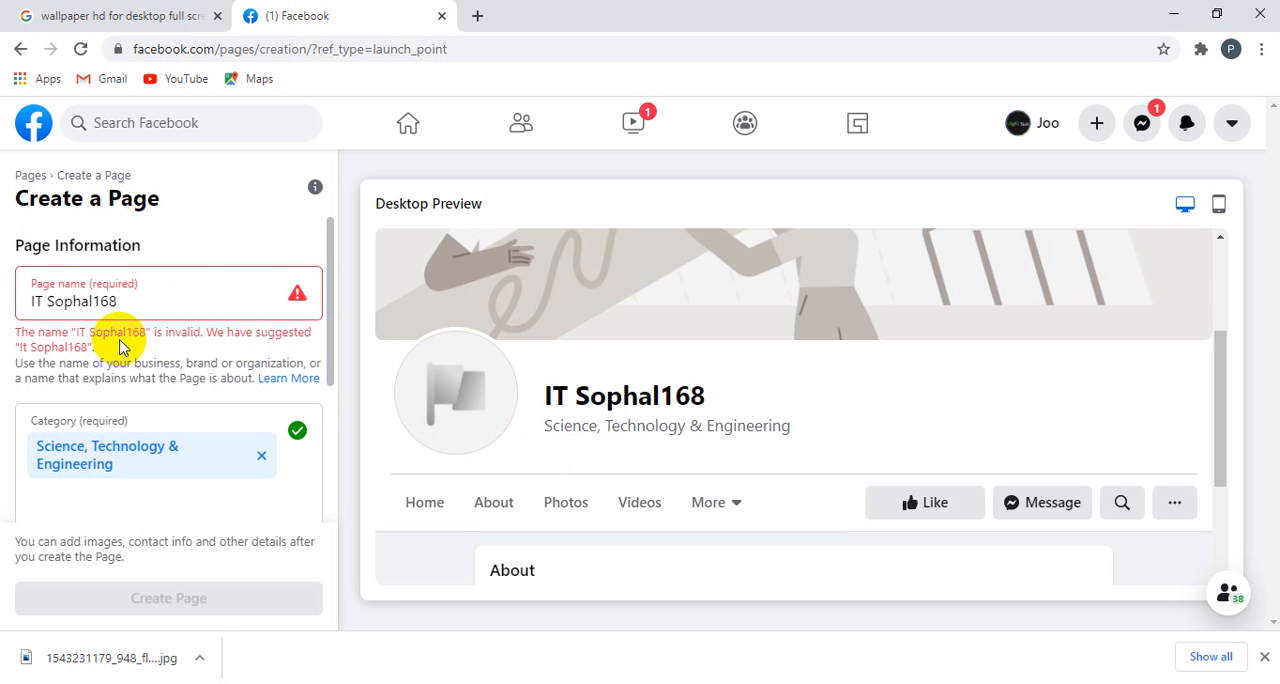
drag(43, 301, 33, 301)
click(43, 301)
text(t)
key(BackSpace)
key(BackSpace)
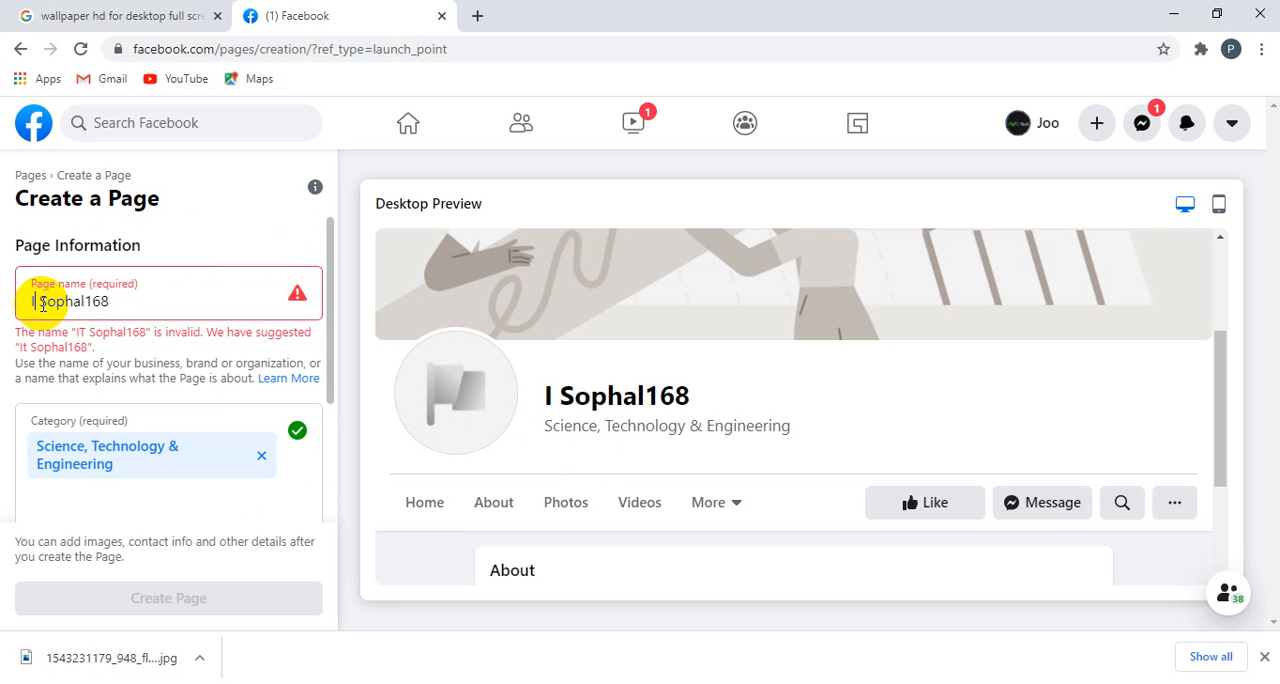
text(t)
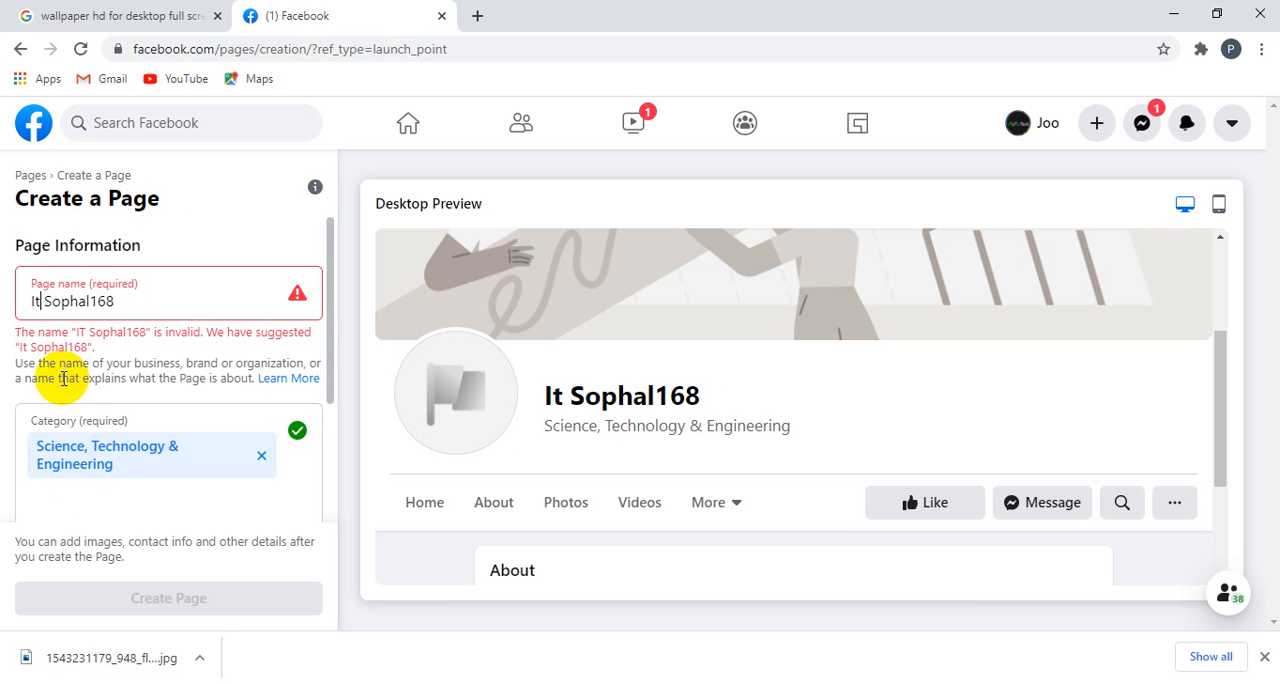
click(92, 304)
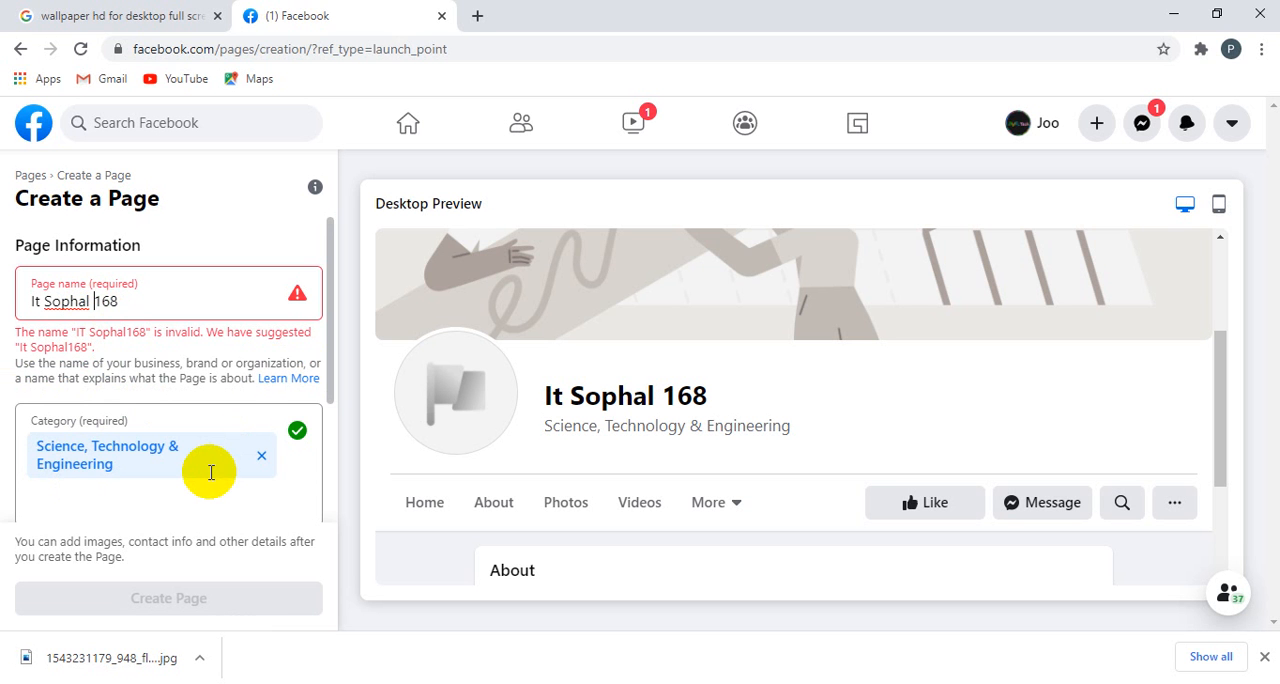
Step: Check the description in the preview and create the Page under the corrected name
scroll(210, 472, down, 2)
scroll(797, 485, down, 2)
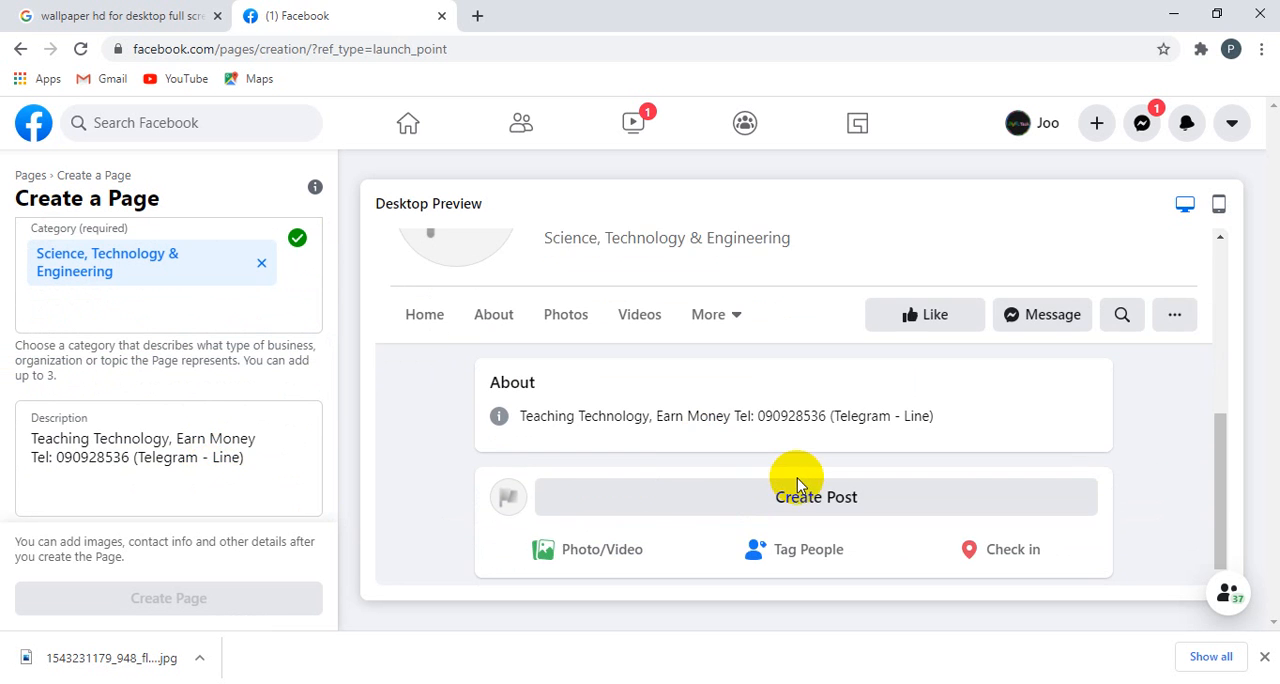
scroll(214, 337, up, 2)
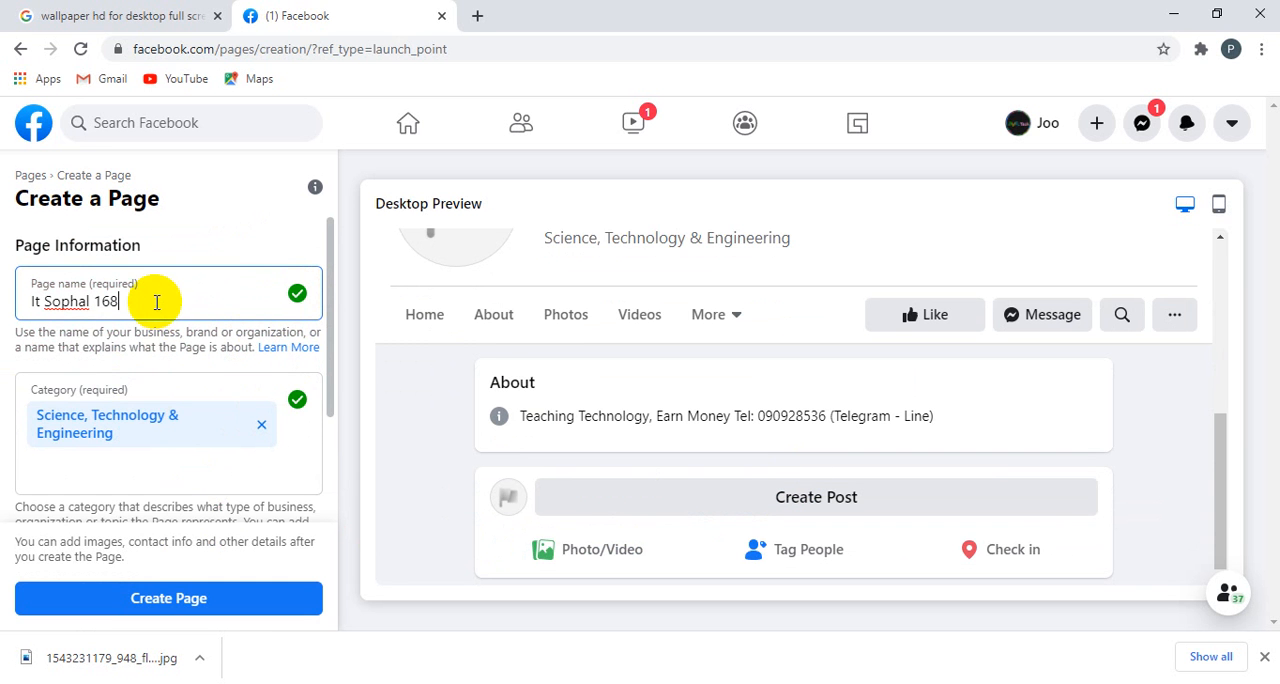
scroll(183, 484, down, 1)
click(191, 592)
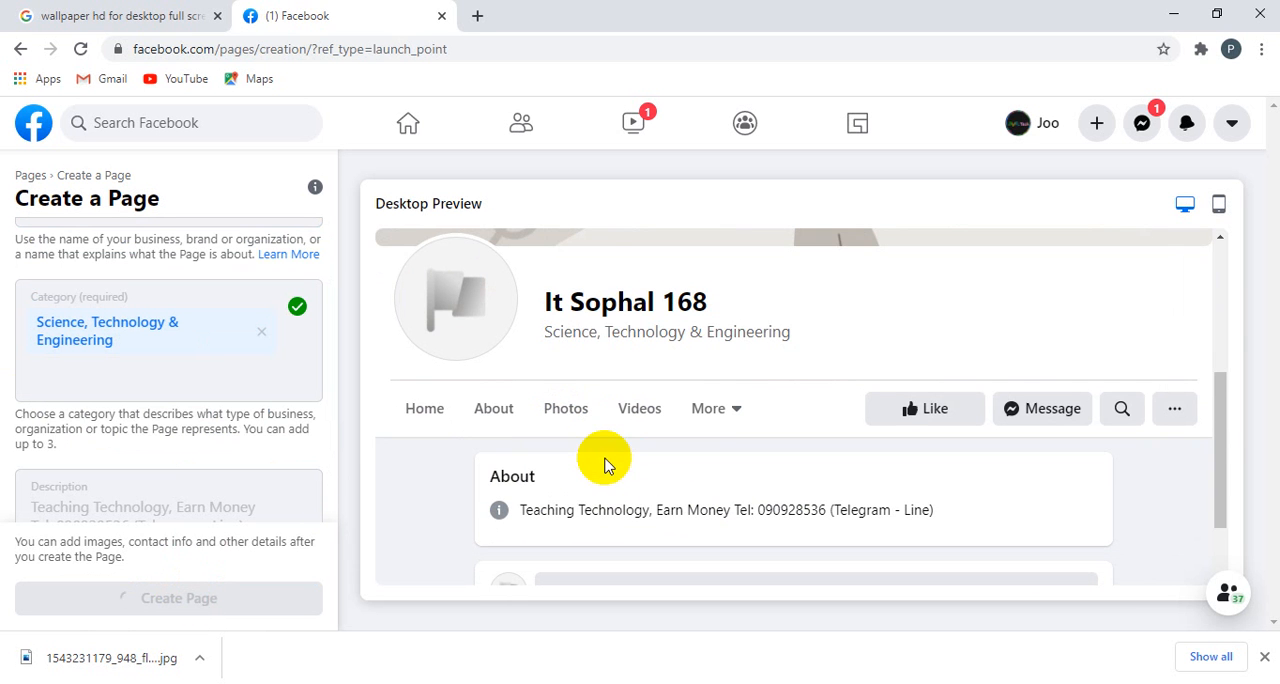
Step: Review the new Page's details in the desktop preview and save the Page setup
scroll(219, 389, up, 1)
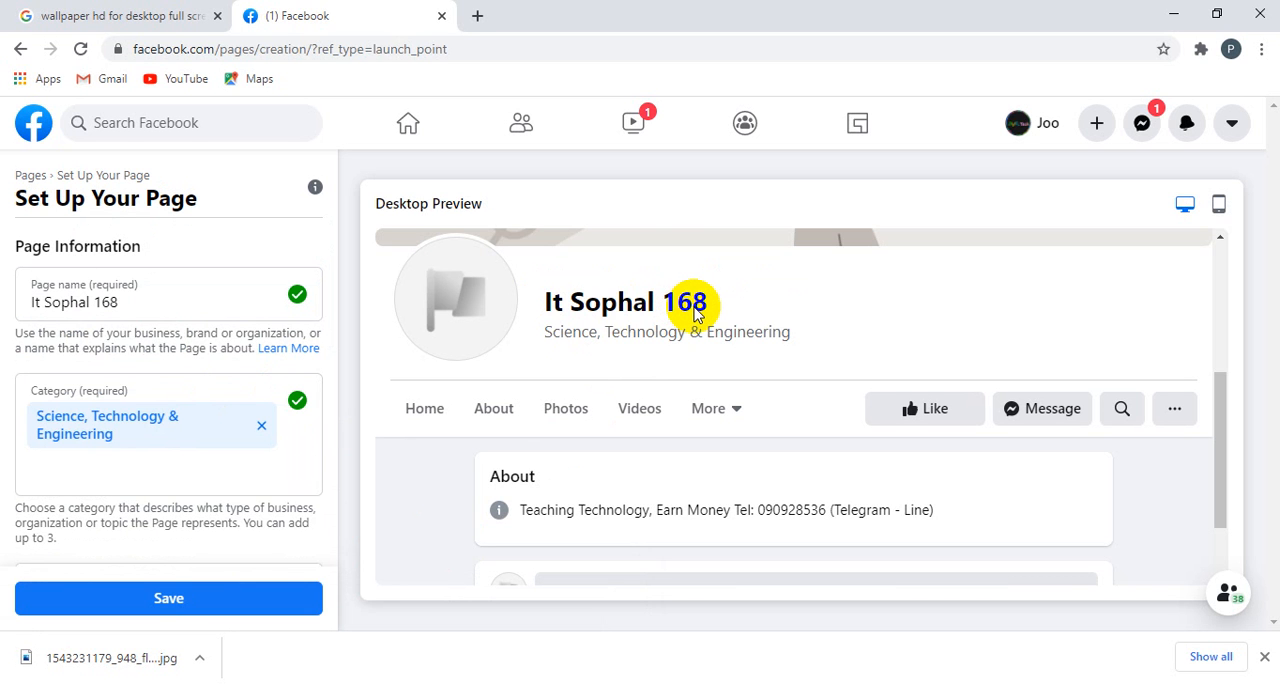
scroll(697, 312, down, 1)
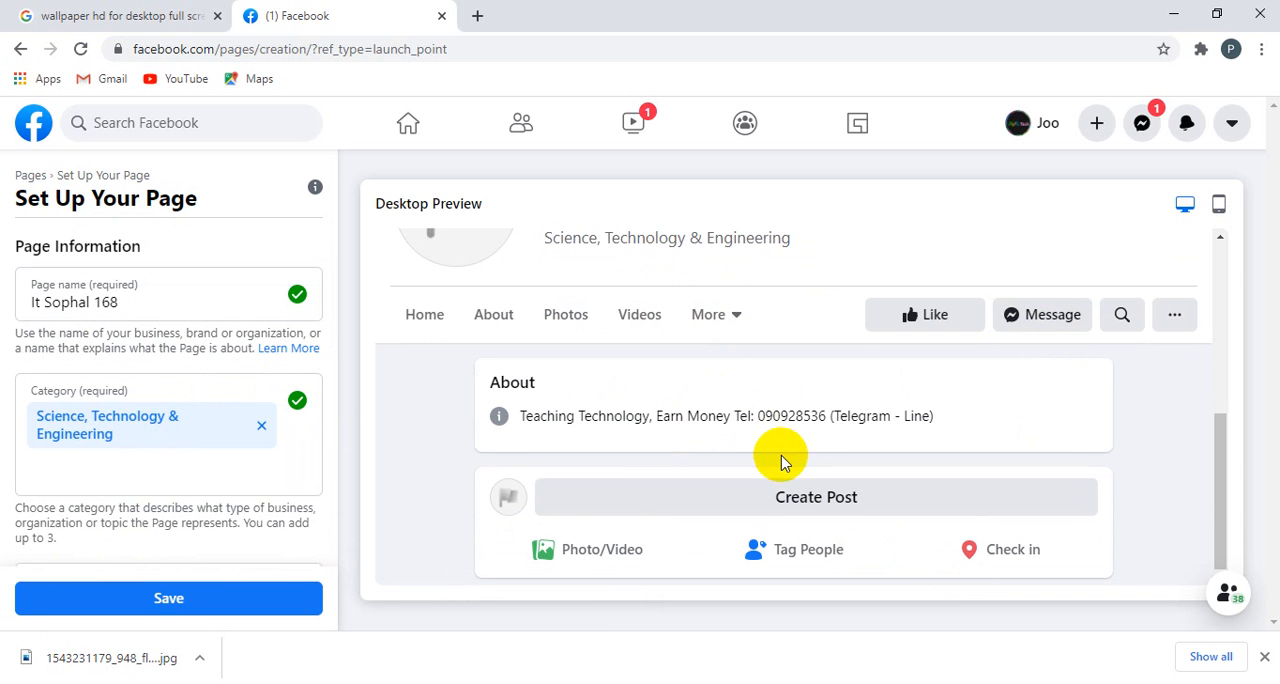
scroll(780, 458, up, 4)
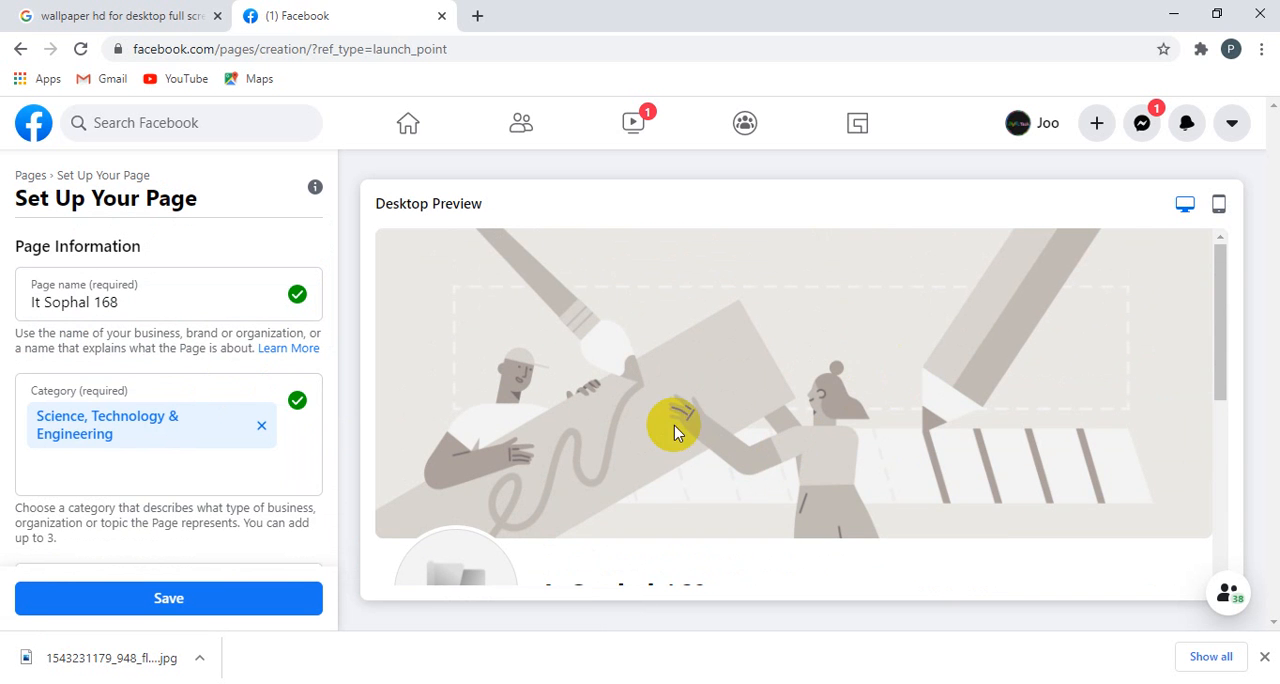
scroll(674, 428, down, 5)
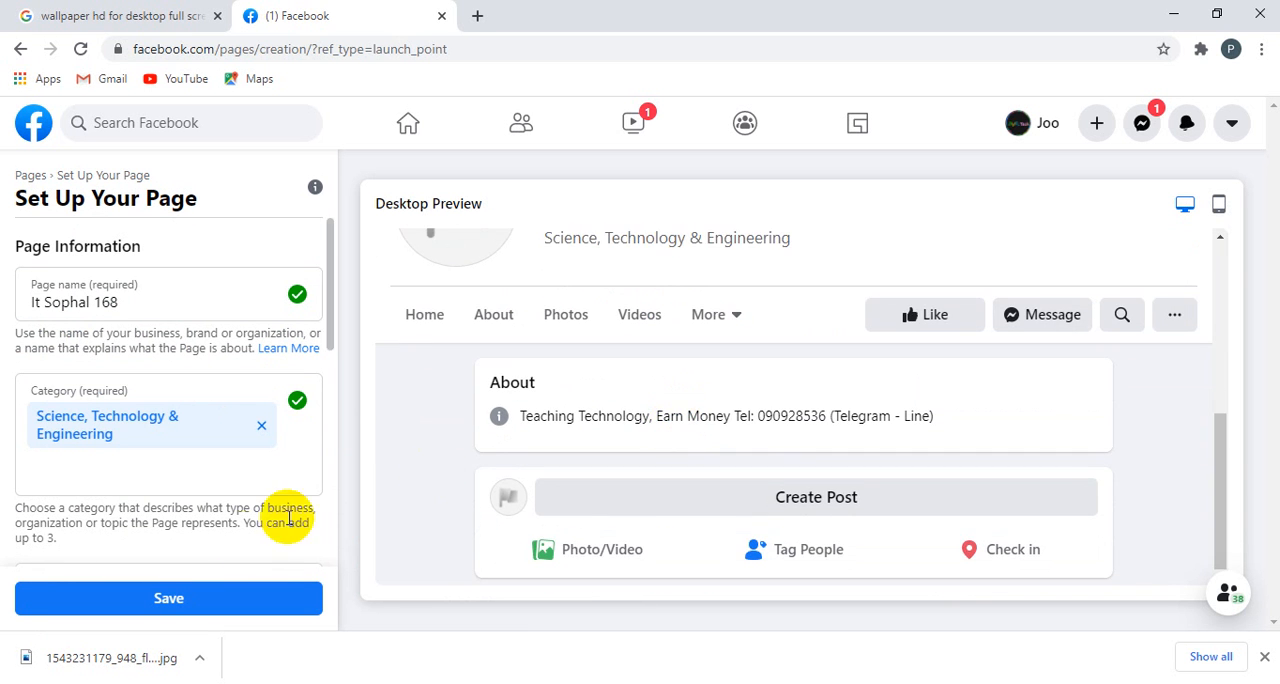
click(163, 603)
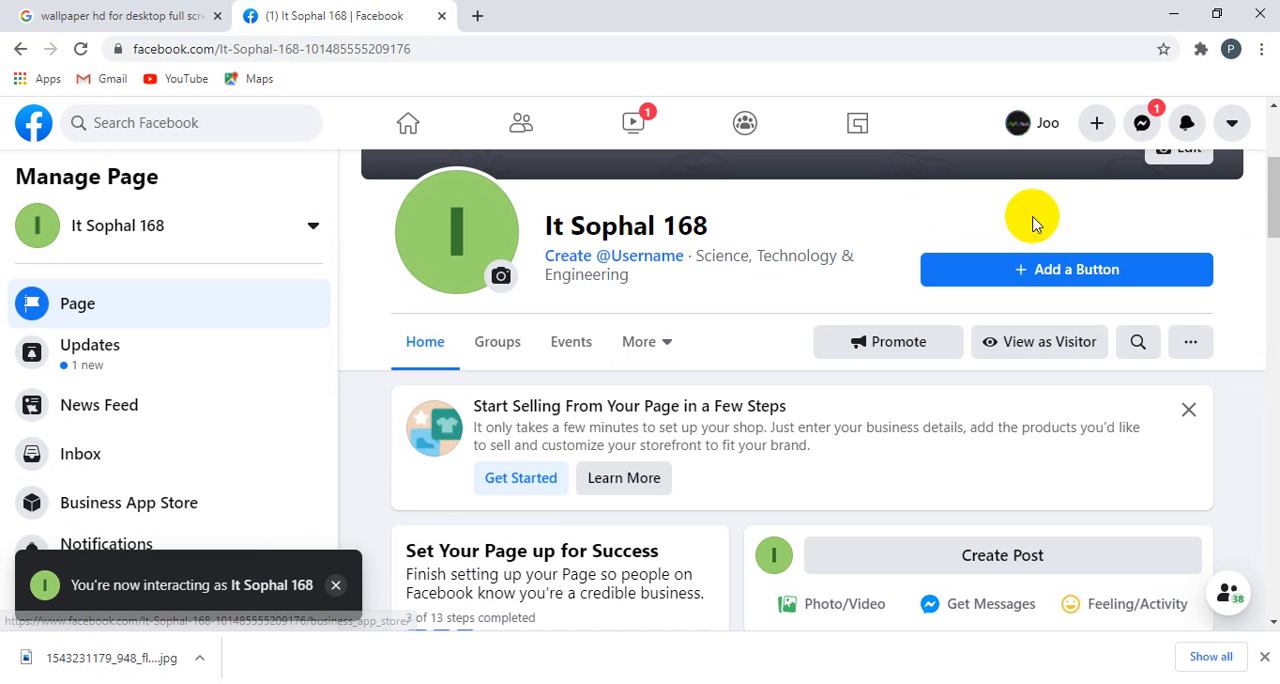
scroll(1023, 395, up, 3)
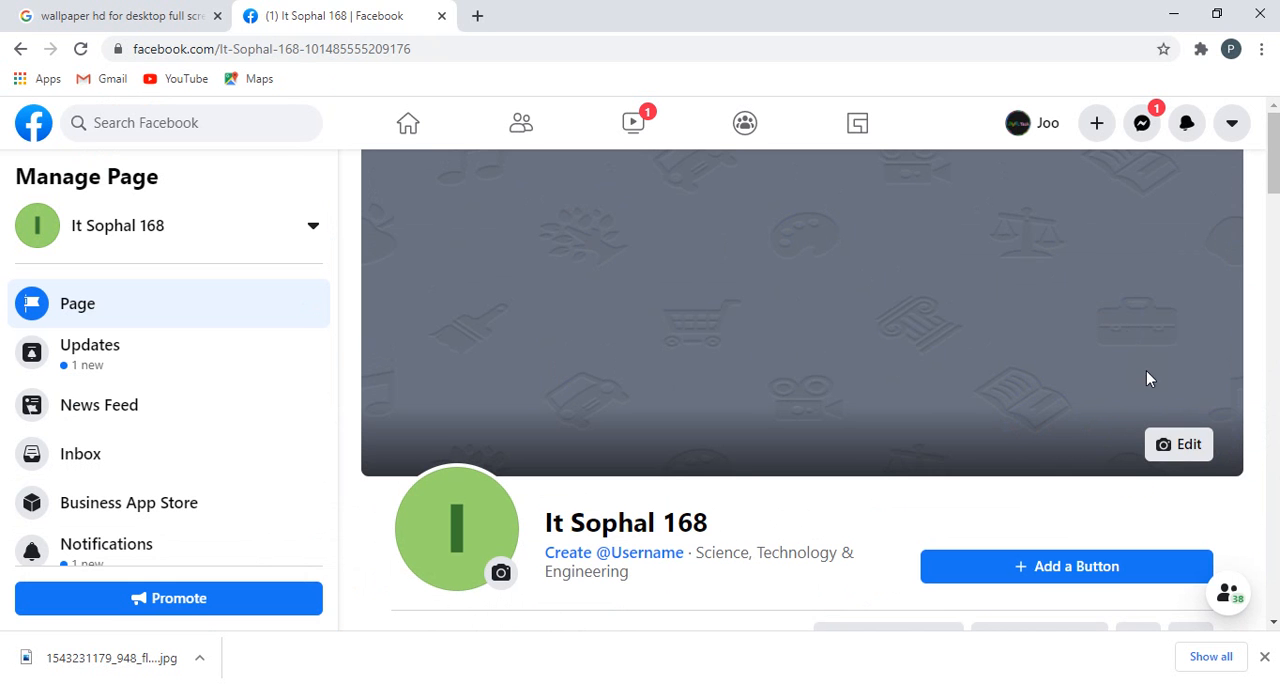
click(1187, 447)
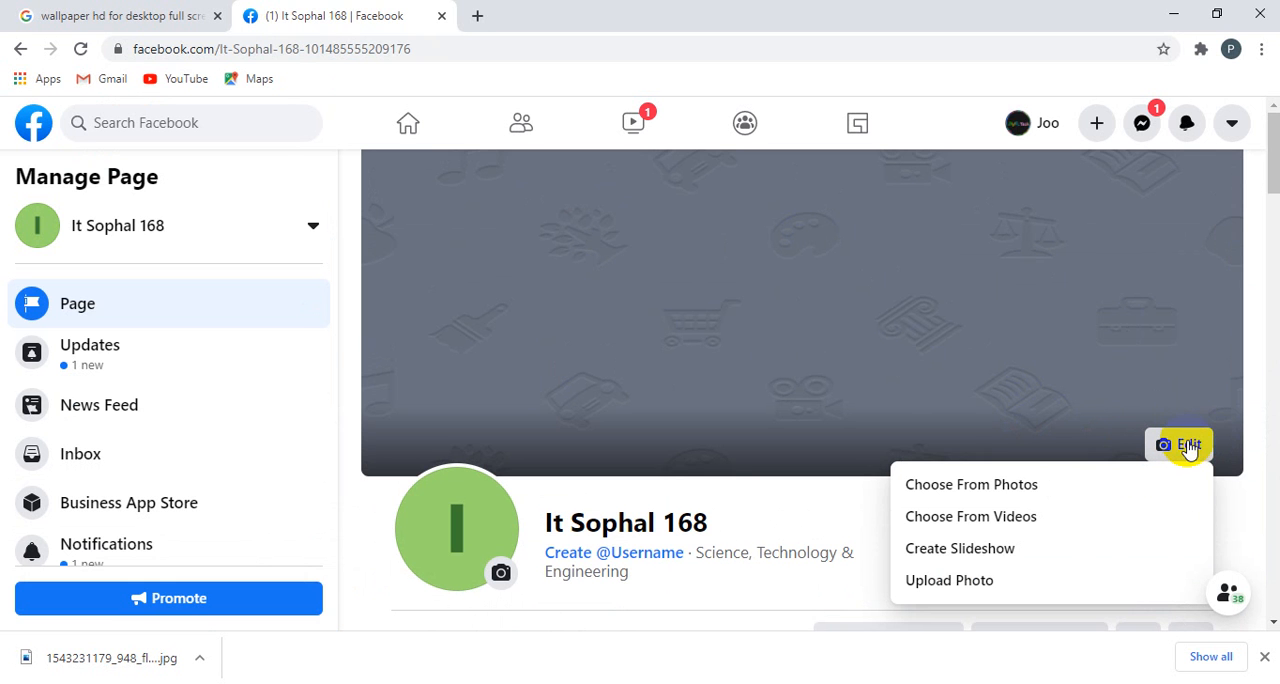
click(960, 582)
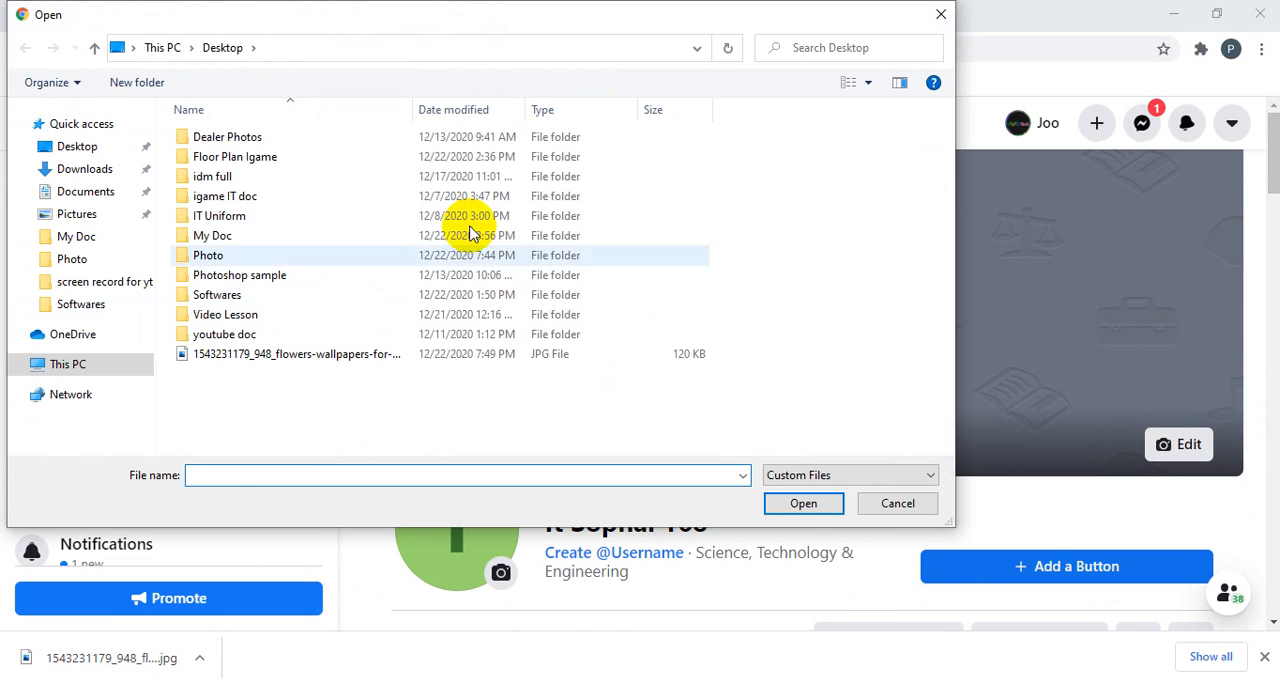
click(206, 257)
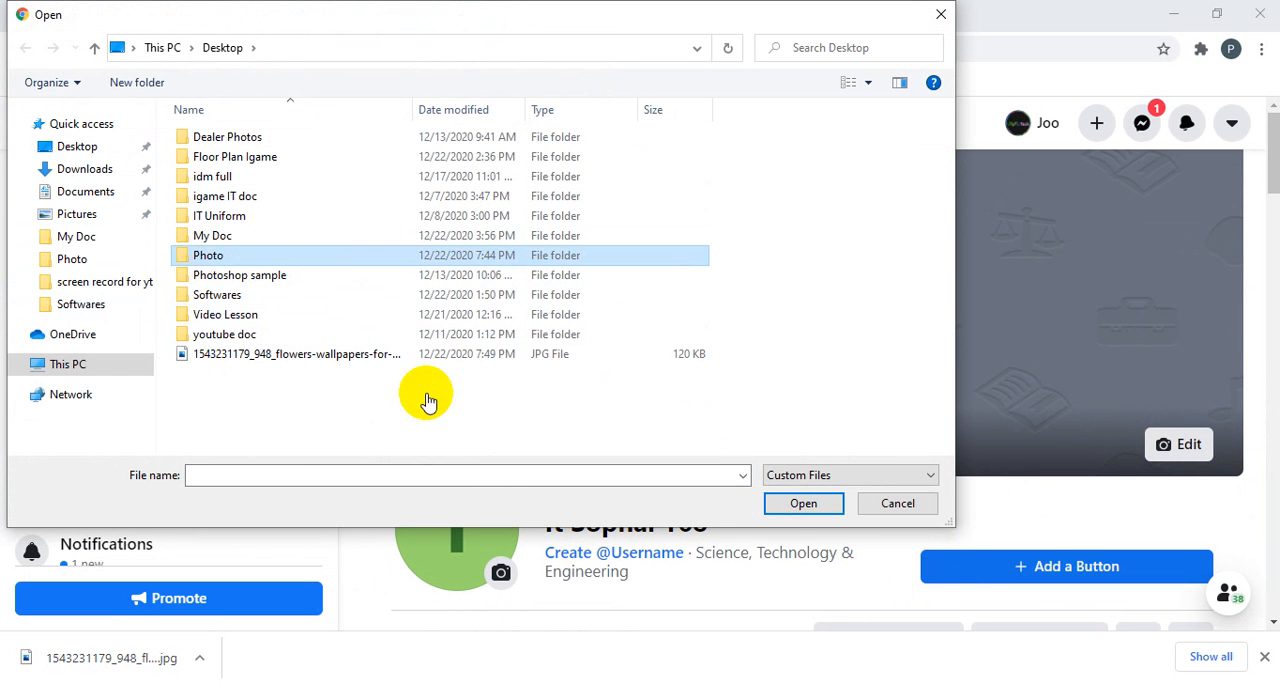
click(895, 503)
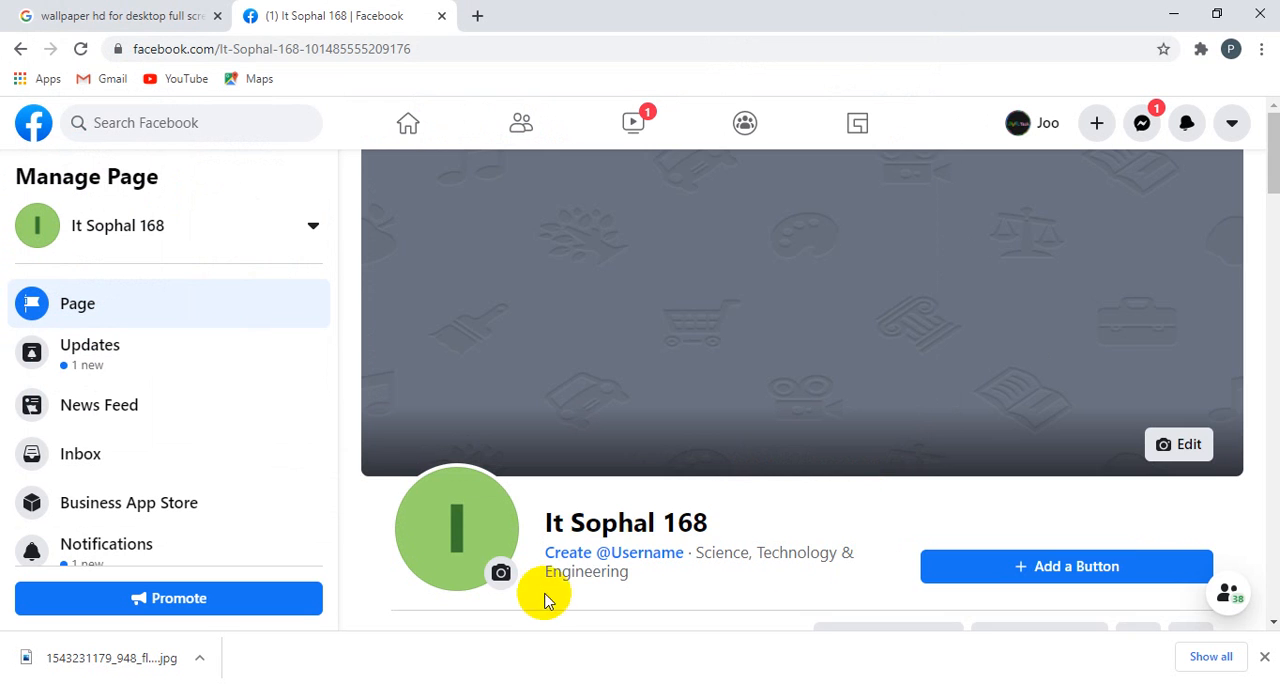
Step: Open the form for creating the new Page's username and activate its username entry
scroll(543, 595, down, 2)
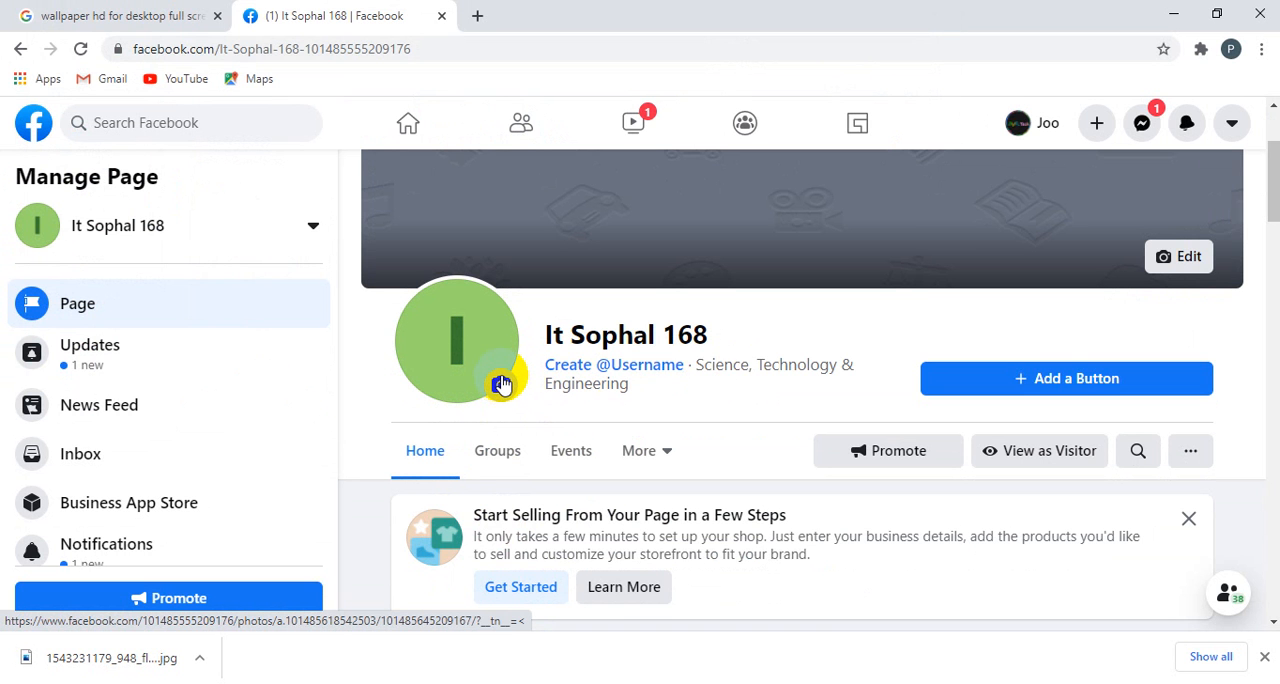
scroll(705, 336, up, 2)
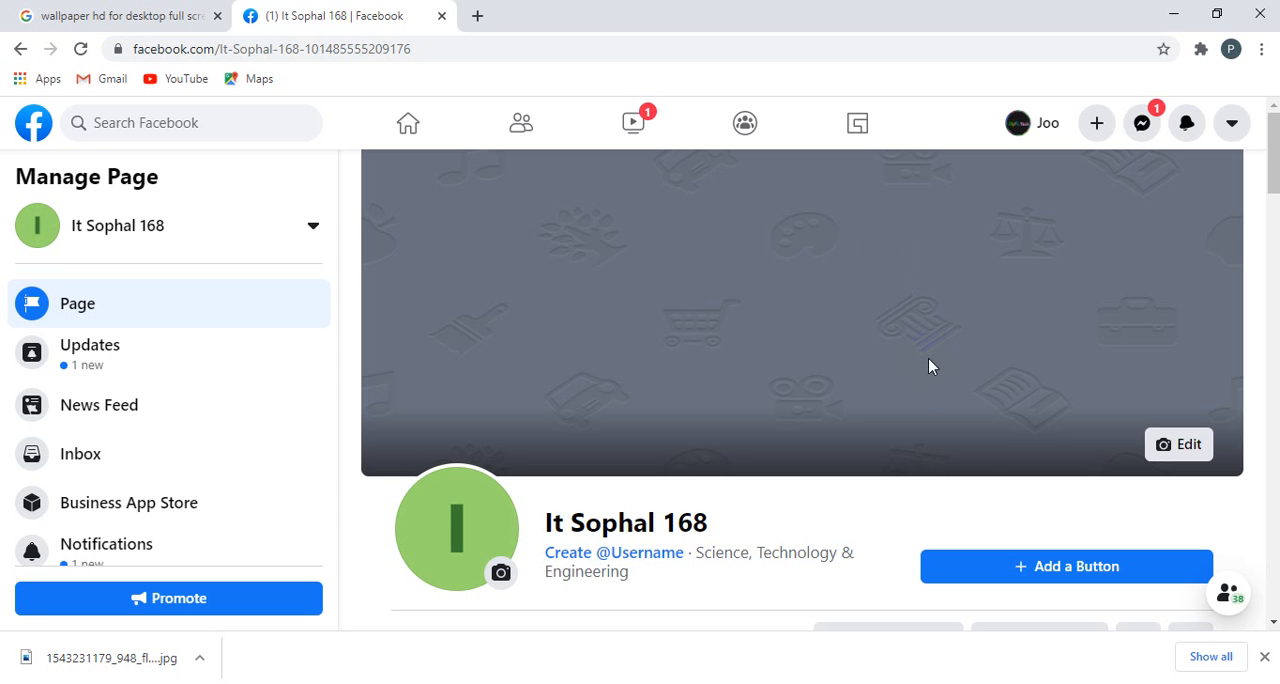
scroll(842, 389, down, 3)
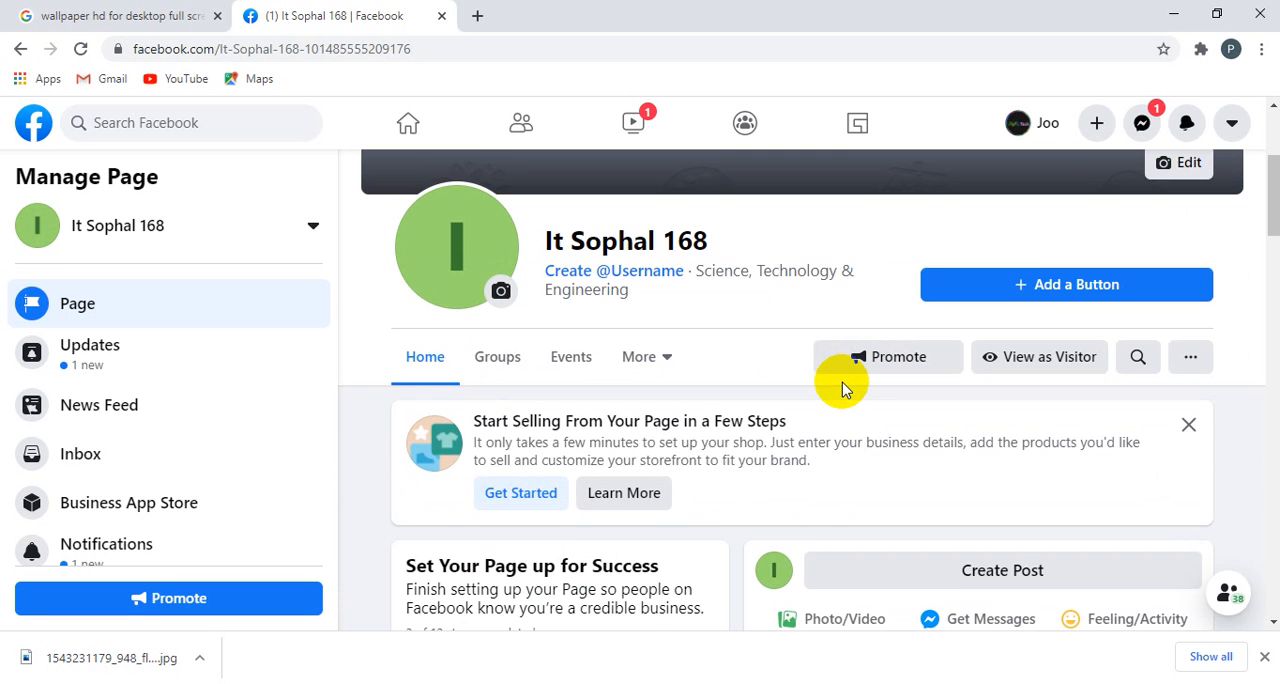
scroll(842, 389, up, 1)
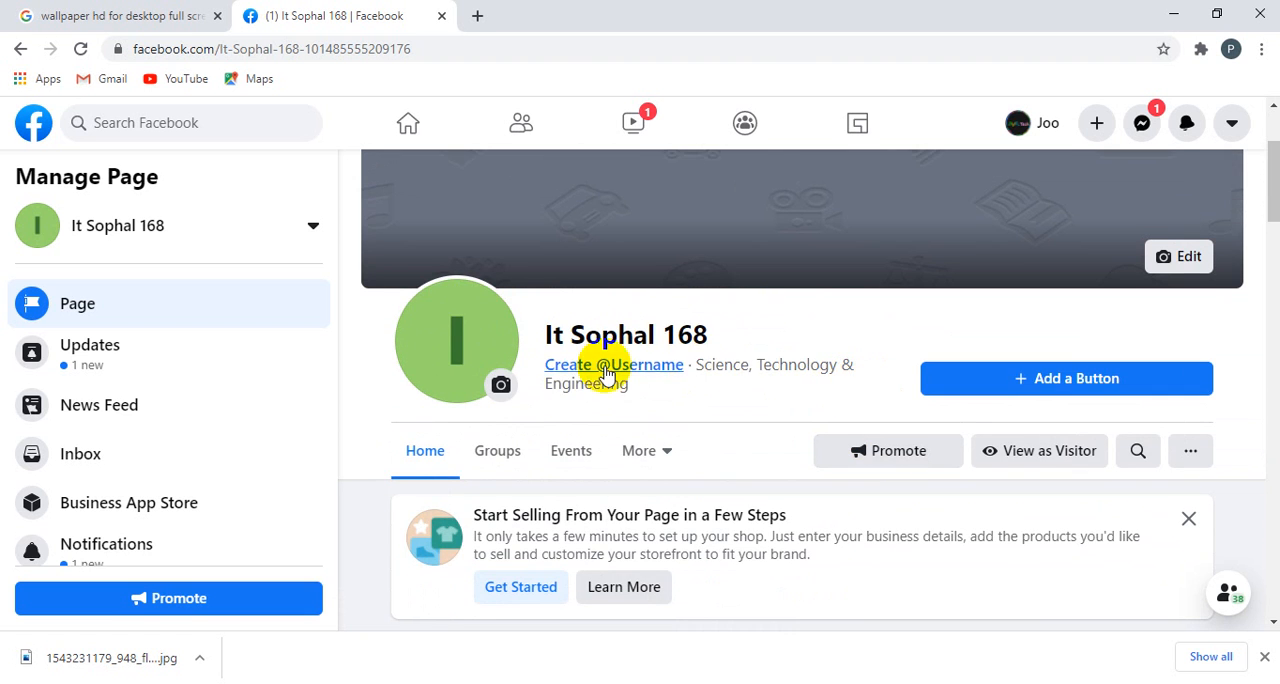
click(646, 370)
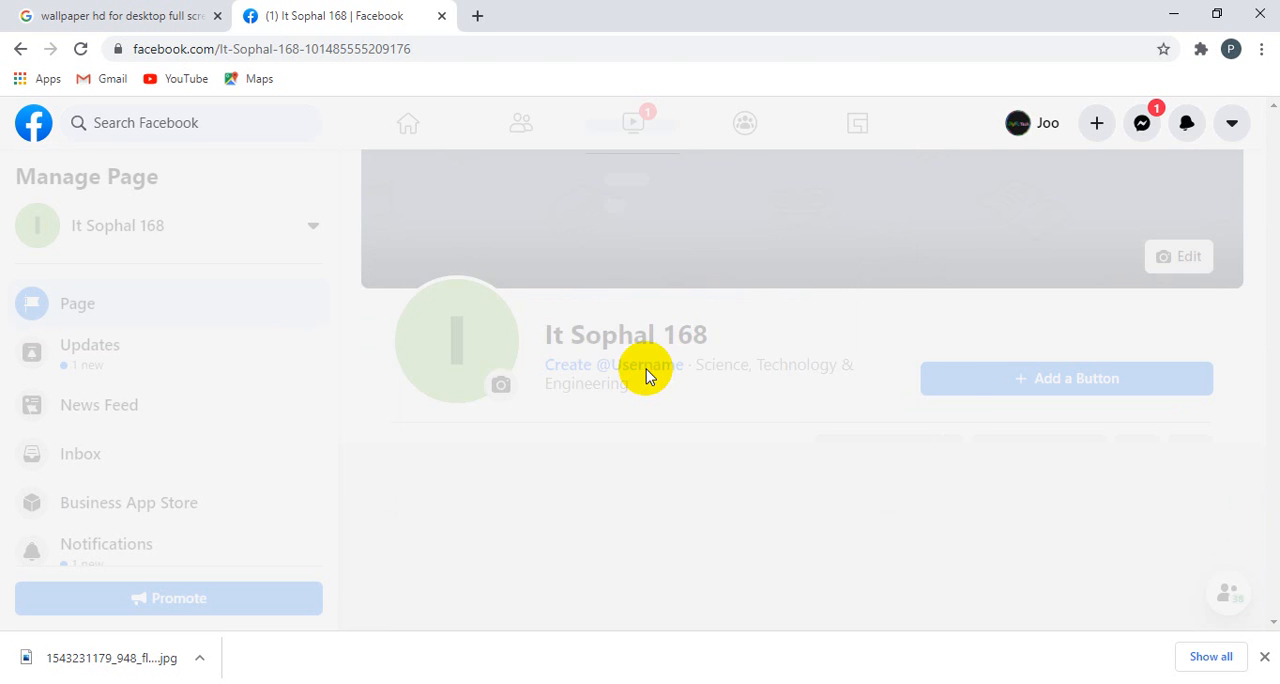
click(354, 433)
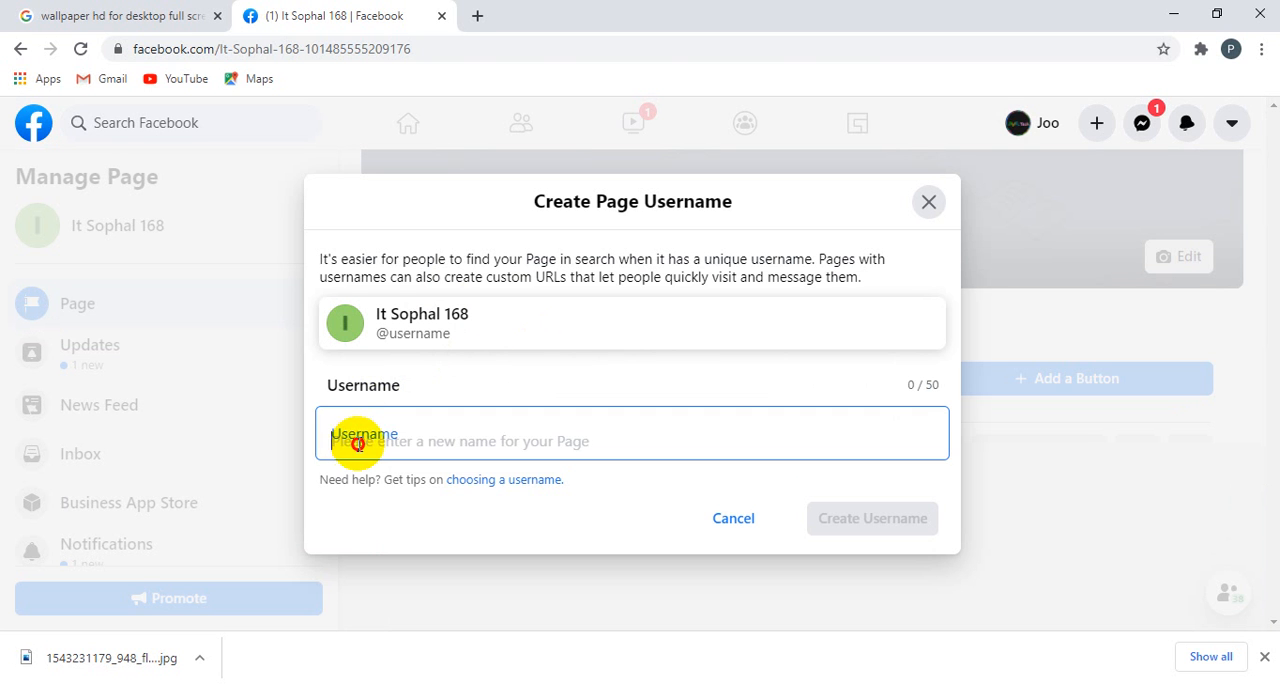
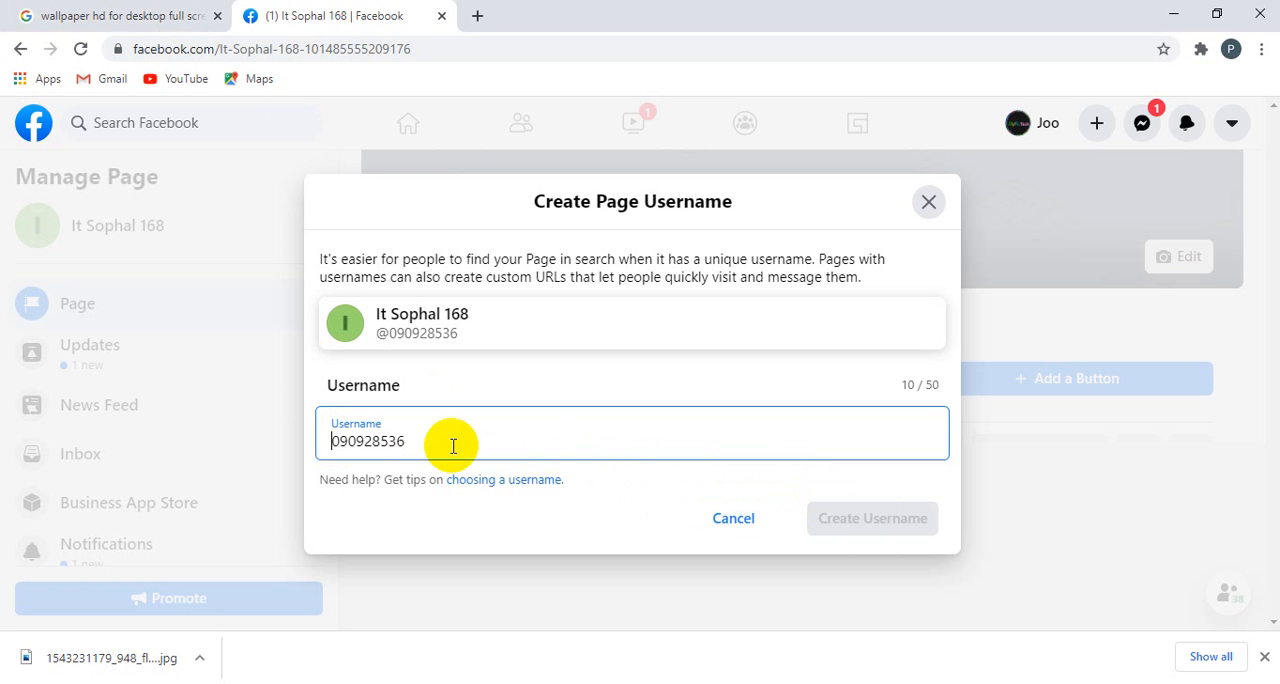
Step: Put the Khmer word "ទំនាក់ទំនង" in front of the phone number in the username
text(T)
key(BackSpace)
text(ទំ)
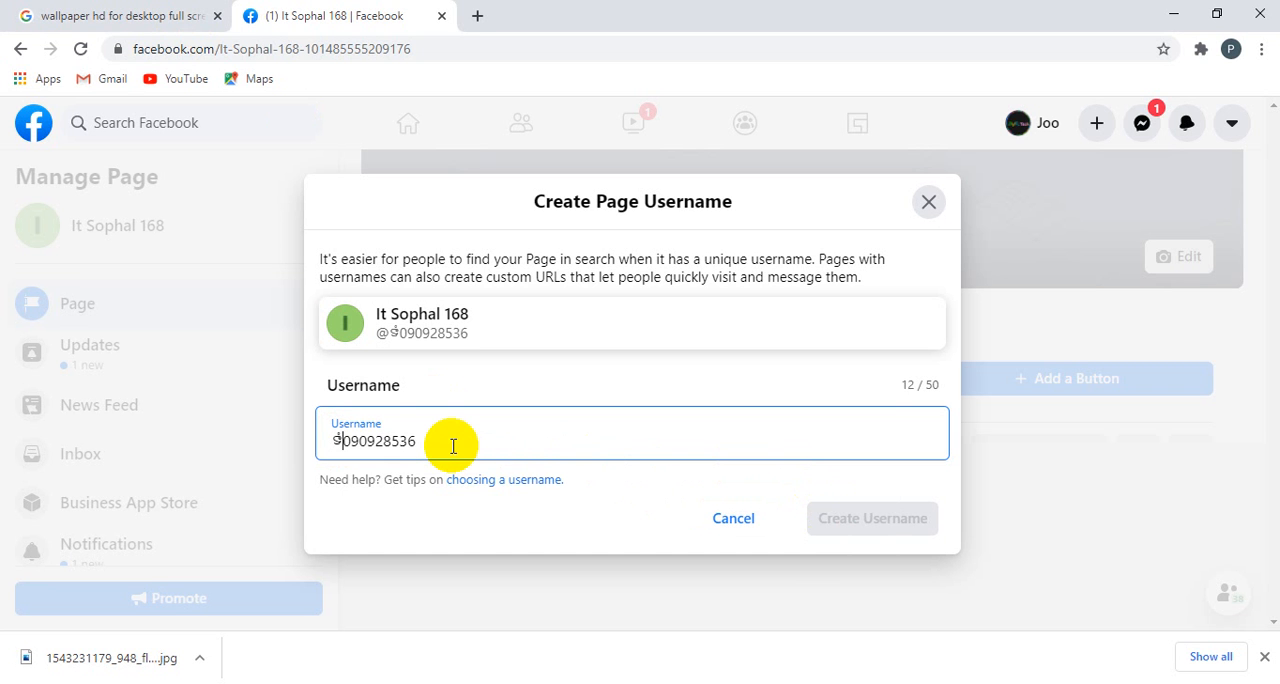
text(នាក់ទំ)
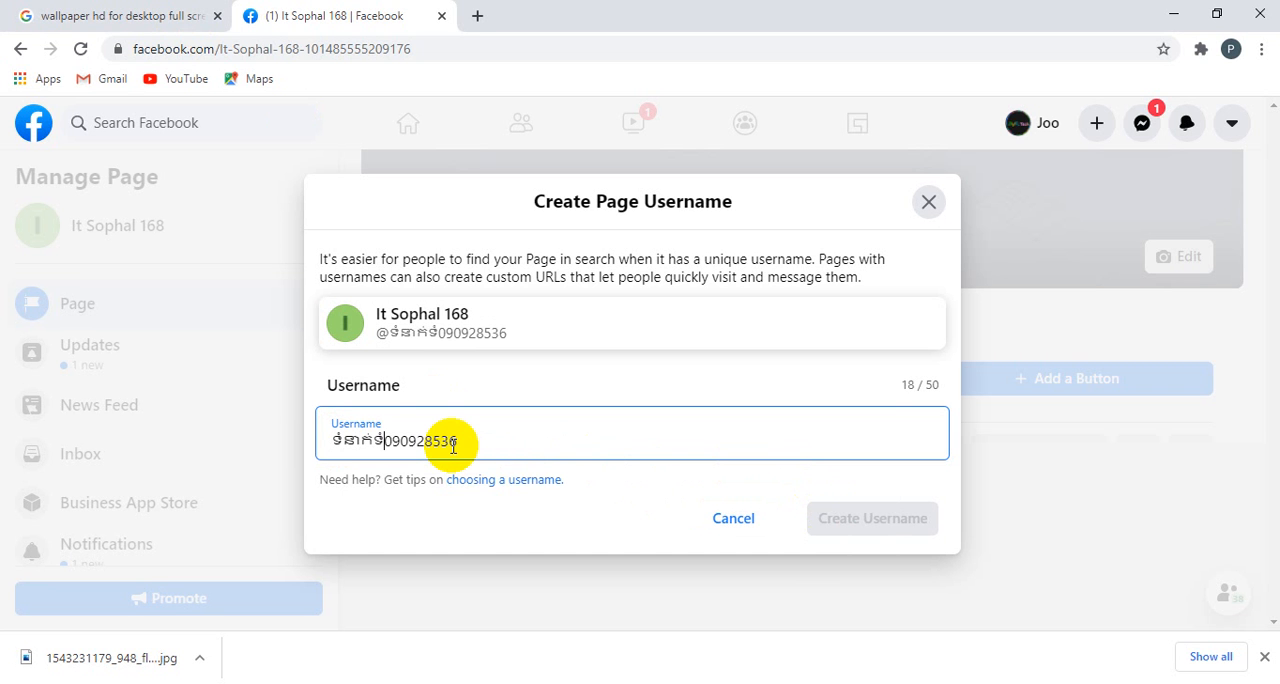
text(នង)
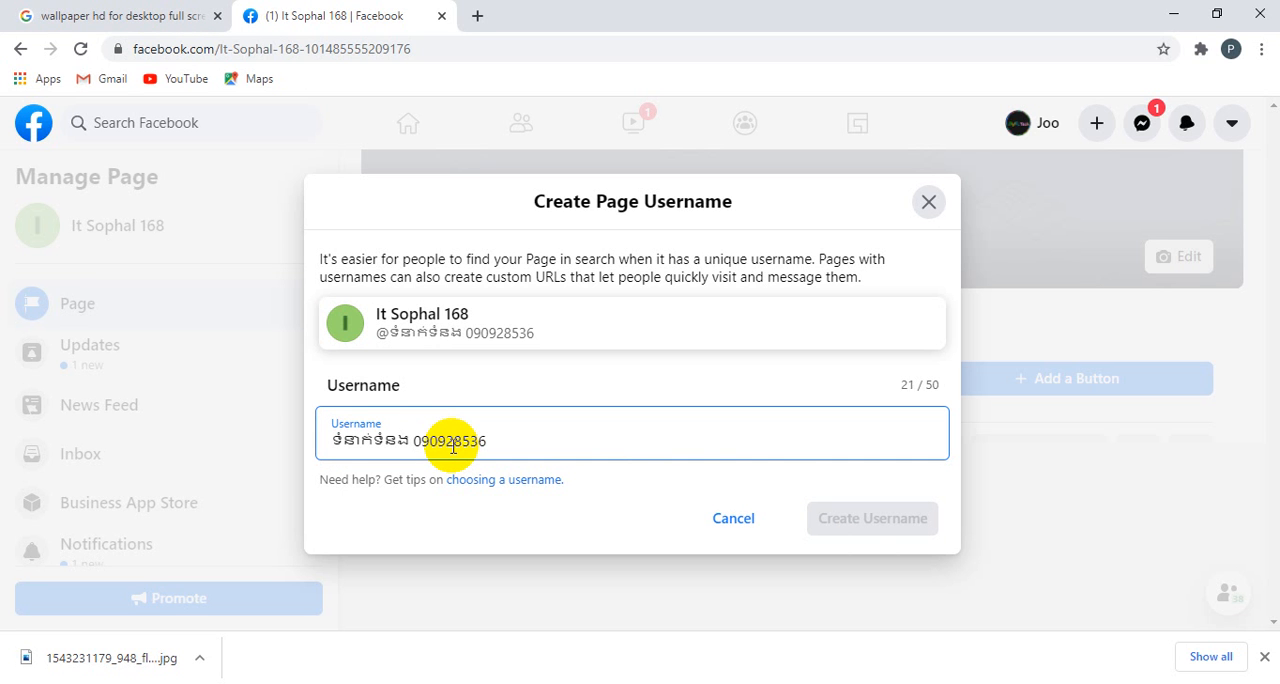
text( ៖)
text(ៀ)
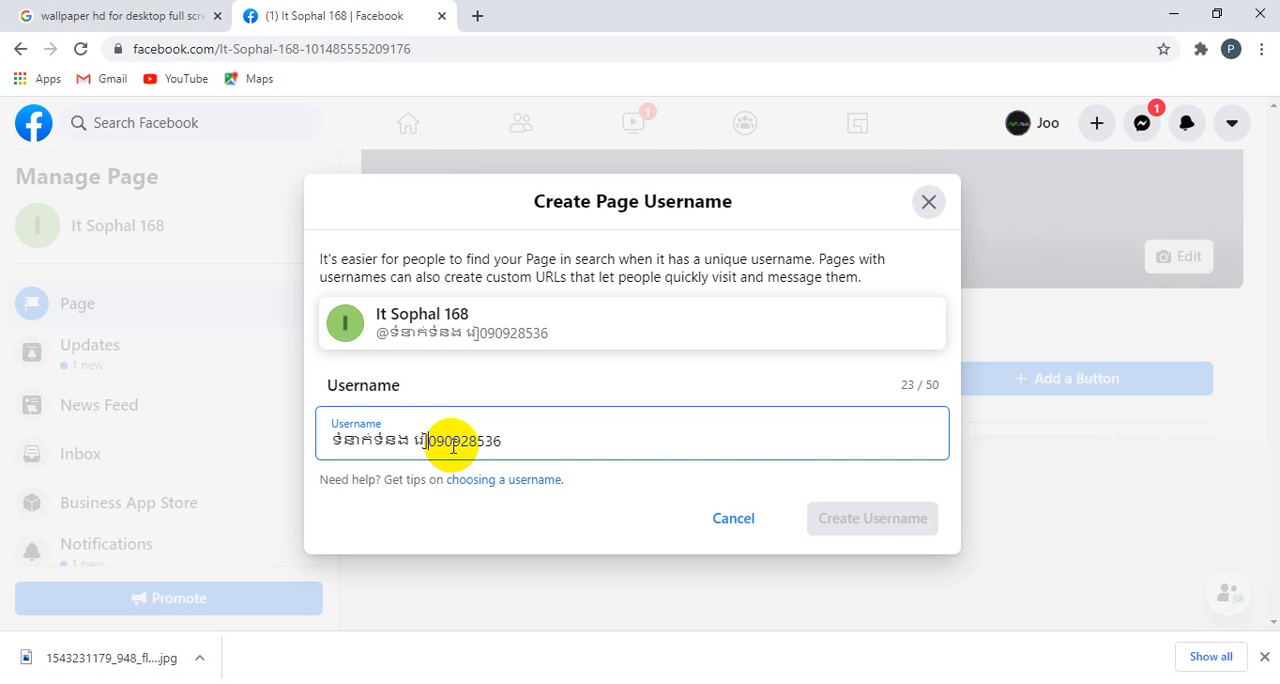
text(ន)
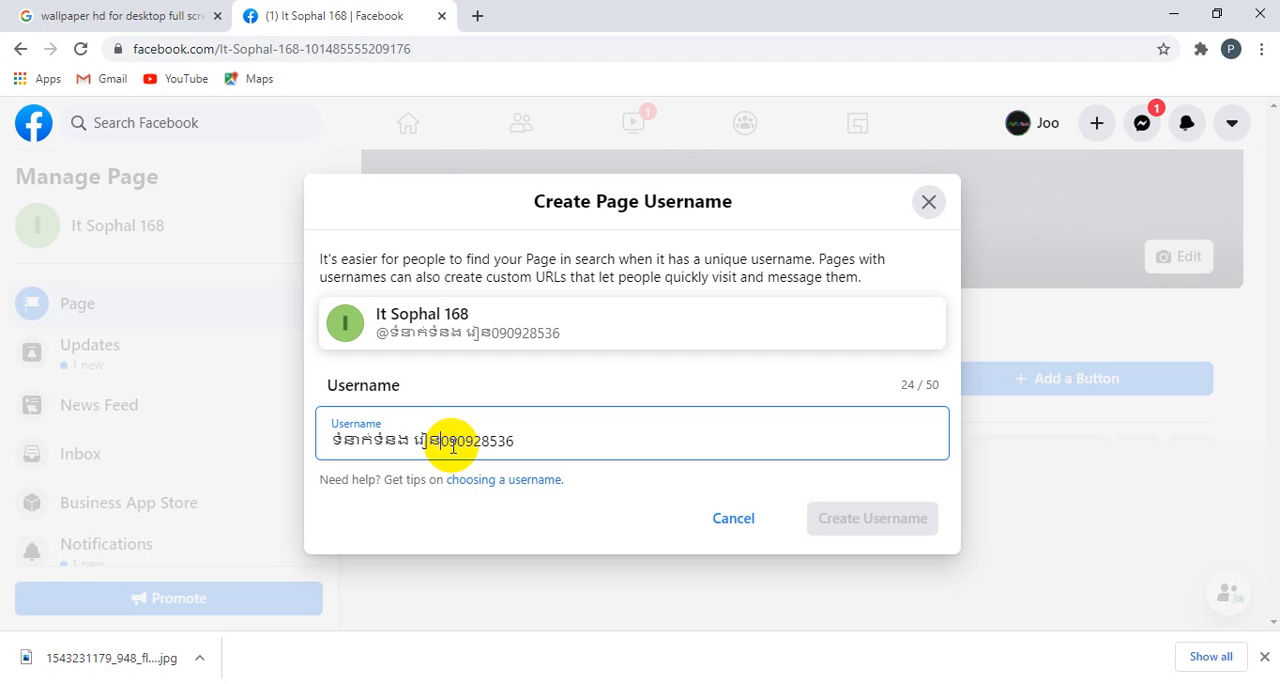
text(ដោយ)
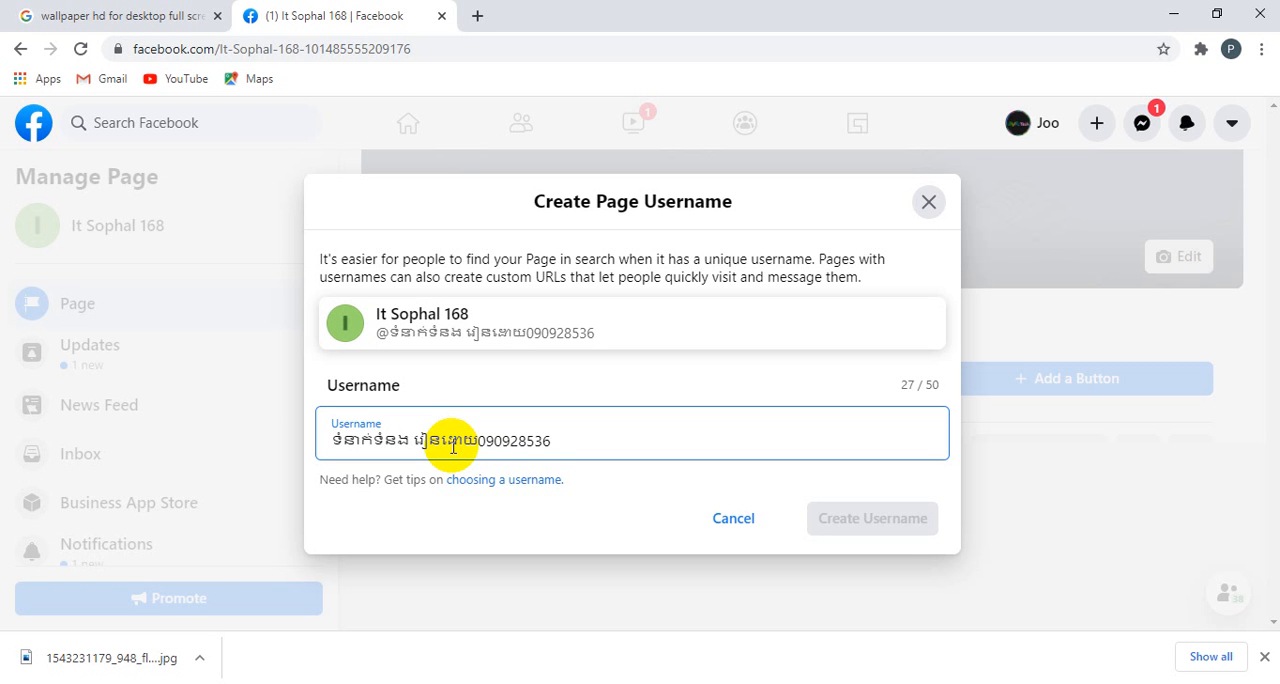
text(=)
Step: Add the Khmer wording "រៀនអោយឥតគិថ" between "ទំនាក់ទំនង" and the phone number in the username
key(BackSpace)
text(ត)
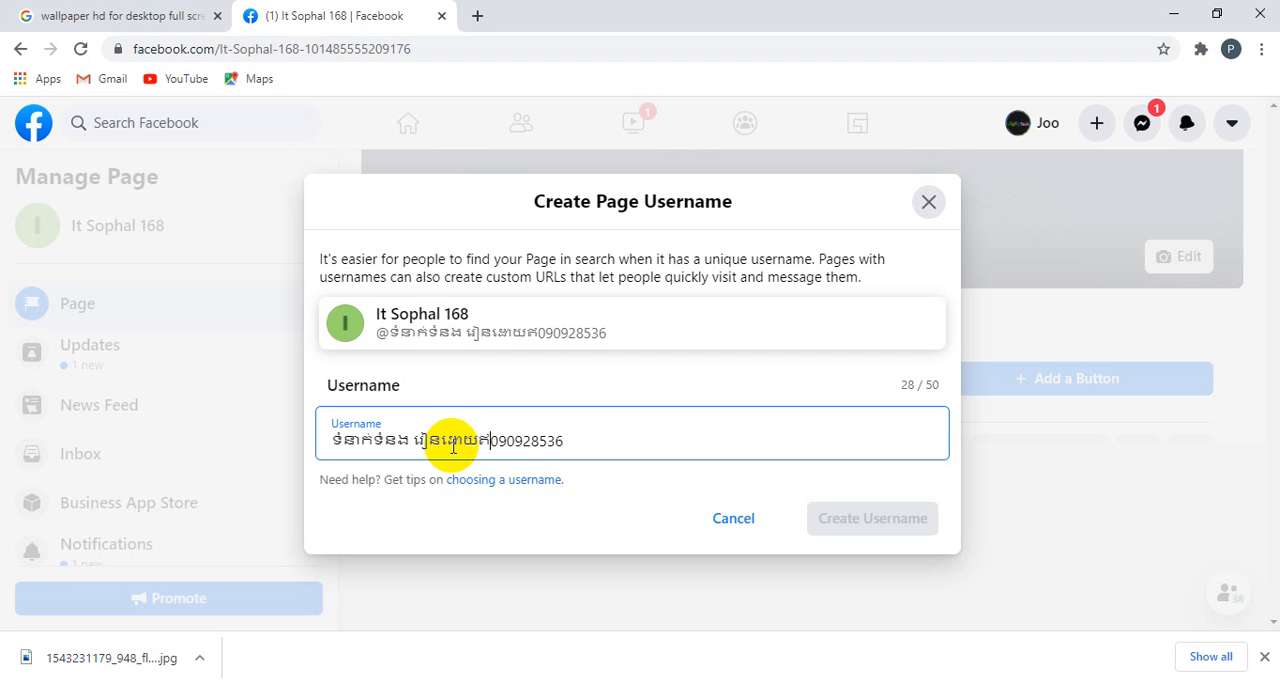
text(តតិច)
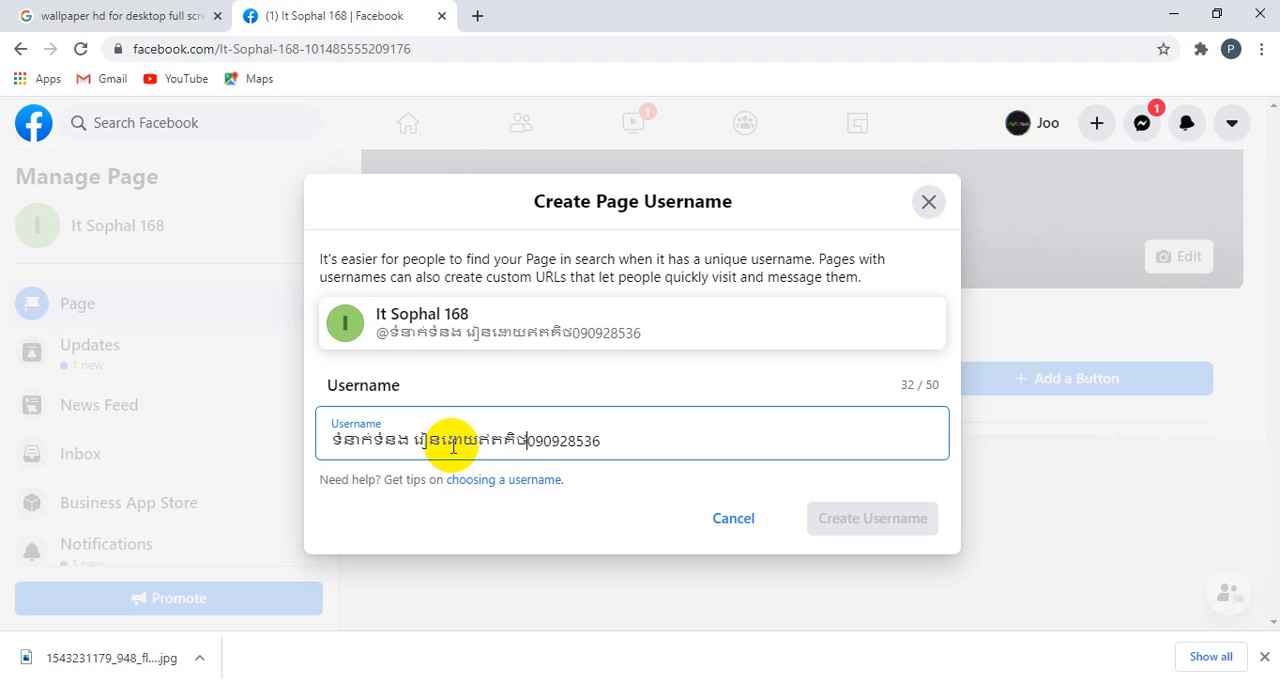
Step: Shorten the added Khmer wording to "រៀន" and remove the spaces on both sides of it
key(BackSpace)
key(BackSpace)
key(BackSpace)
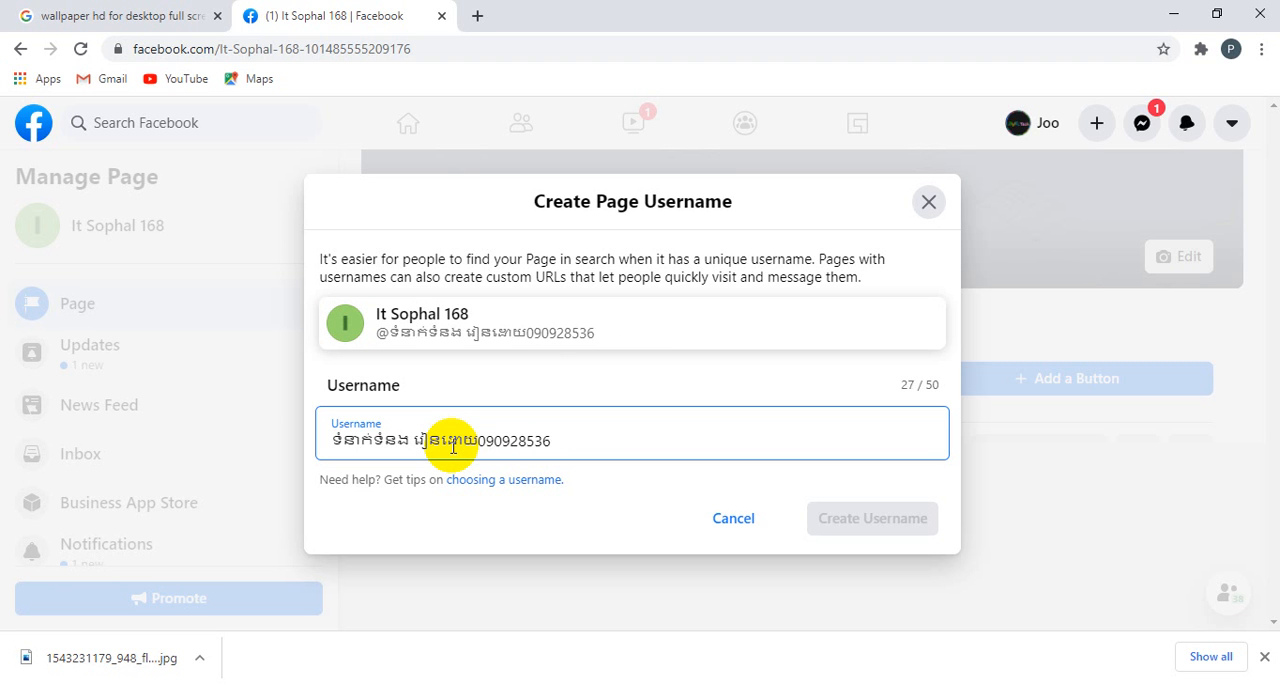
key(BackSpace)
key(BackSpace)
key(BackSpace)
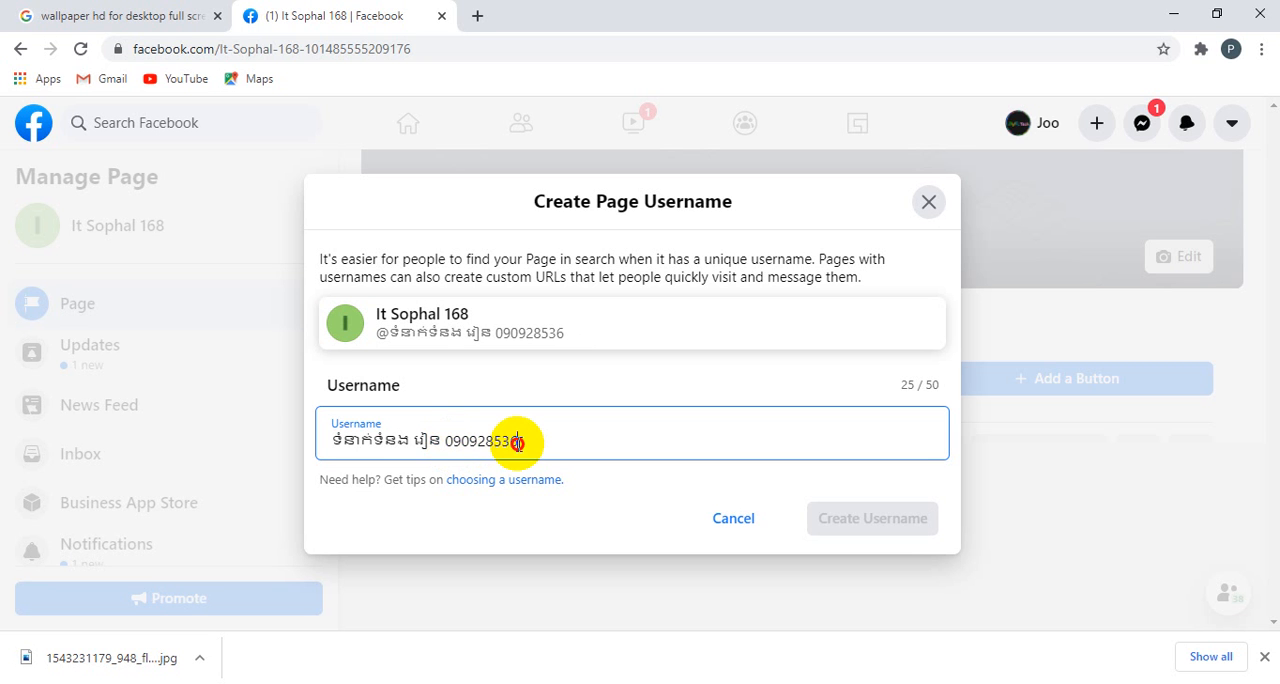
click(518, 441)
click(415, 437)
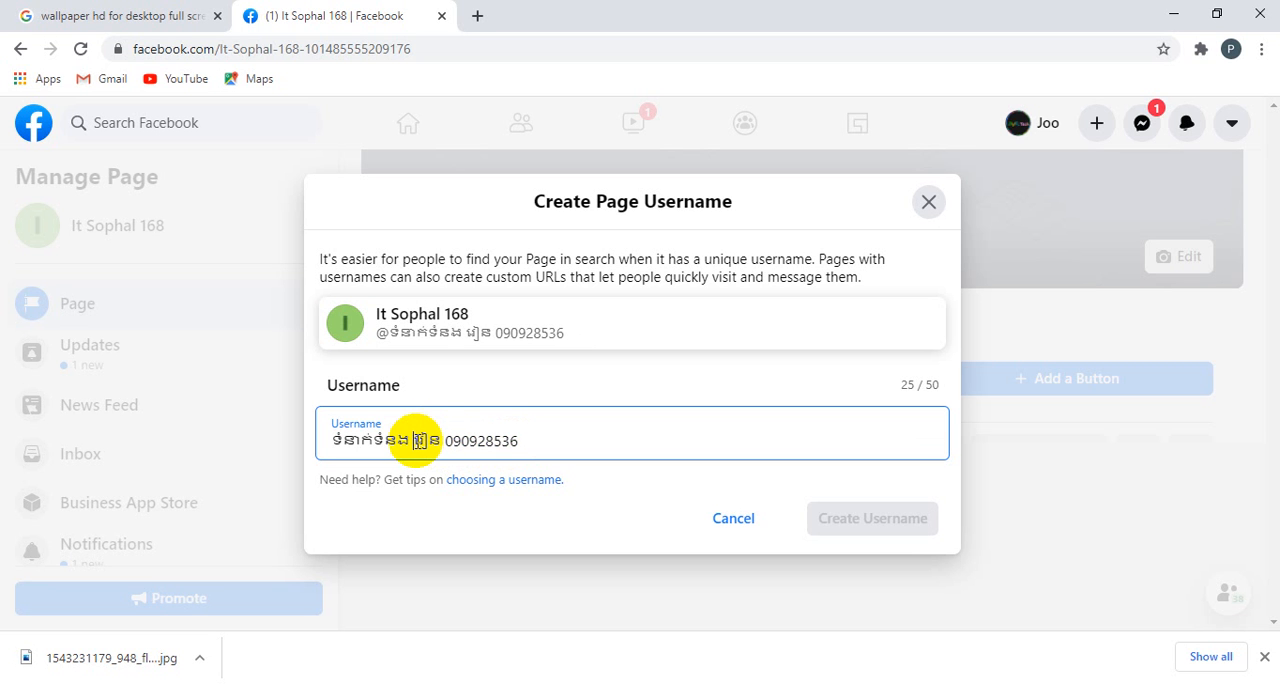
key(BackSpace)
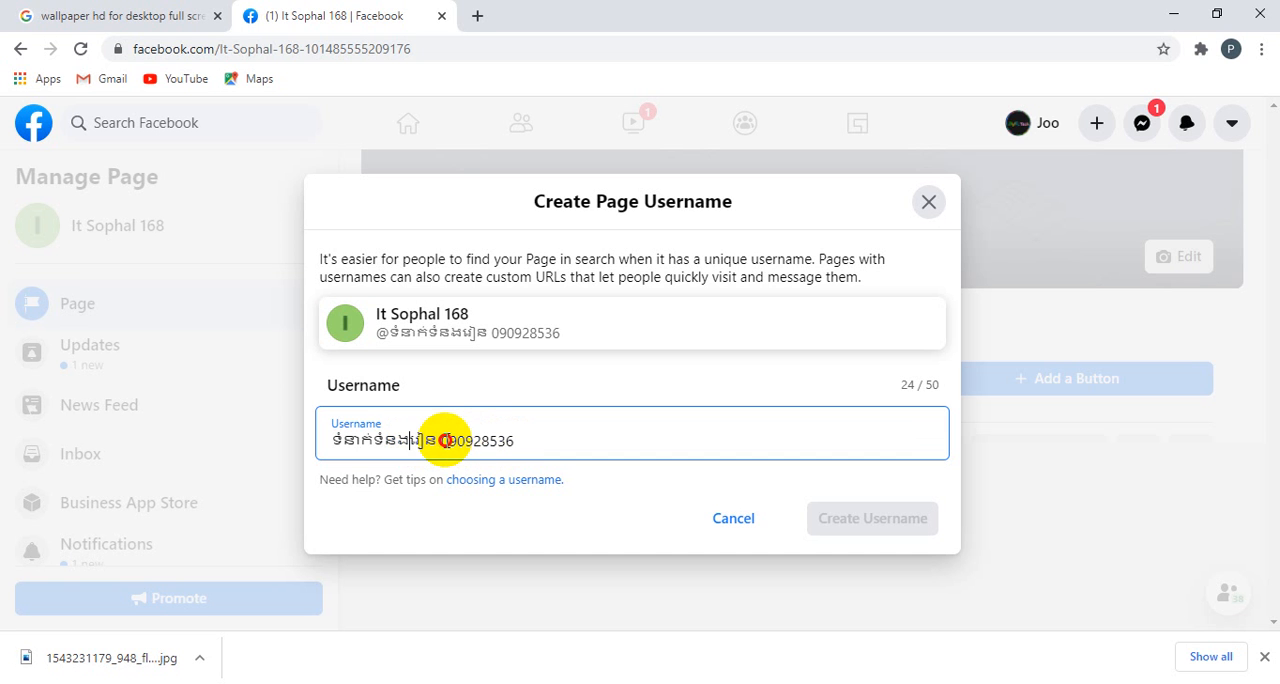
click(442, 438)
key(BackSpace)
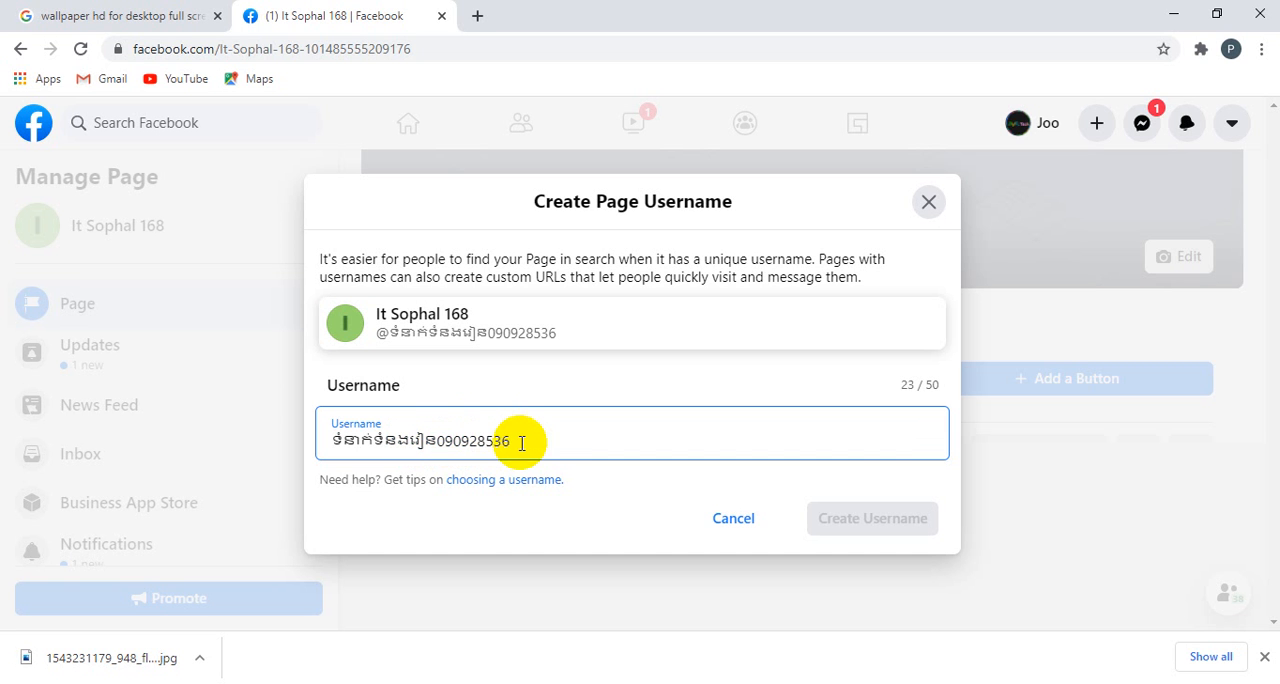
Step: Replace the whole username with "IT", the owner's first name and "168", separated by spaces
drag(543, 441, 317, 449)
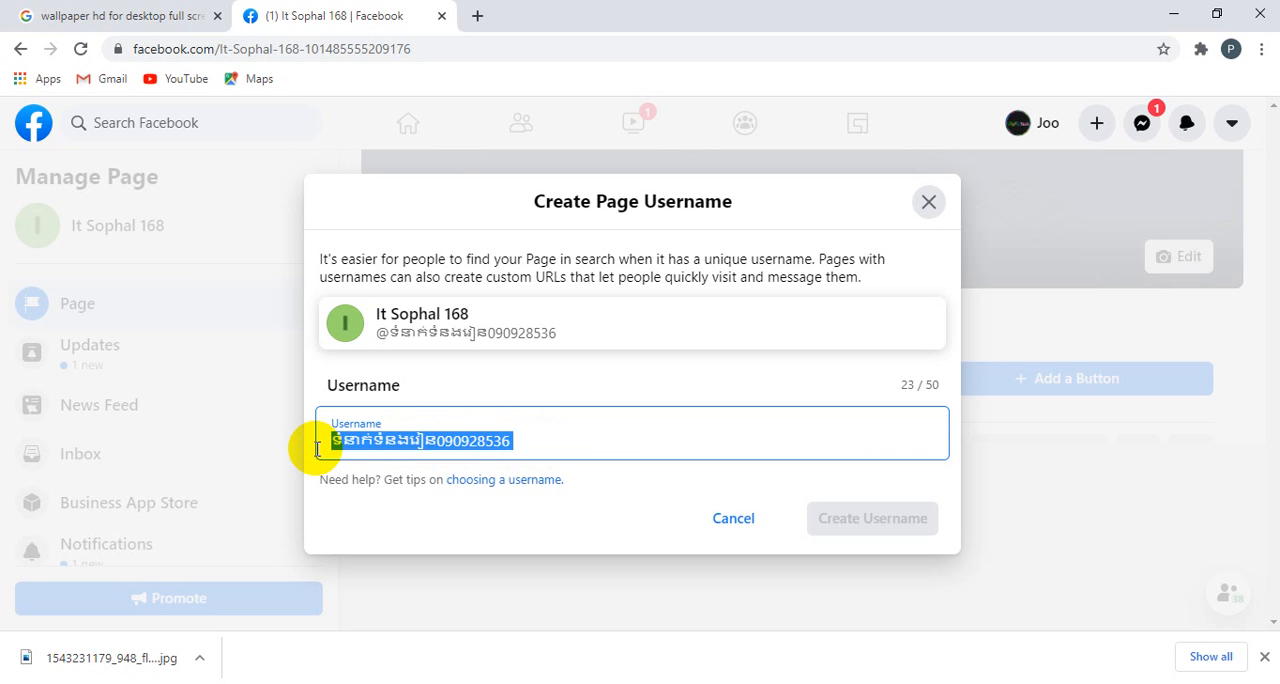
text(ិទ)
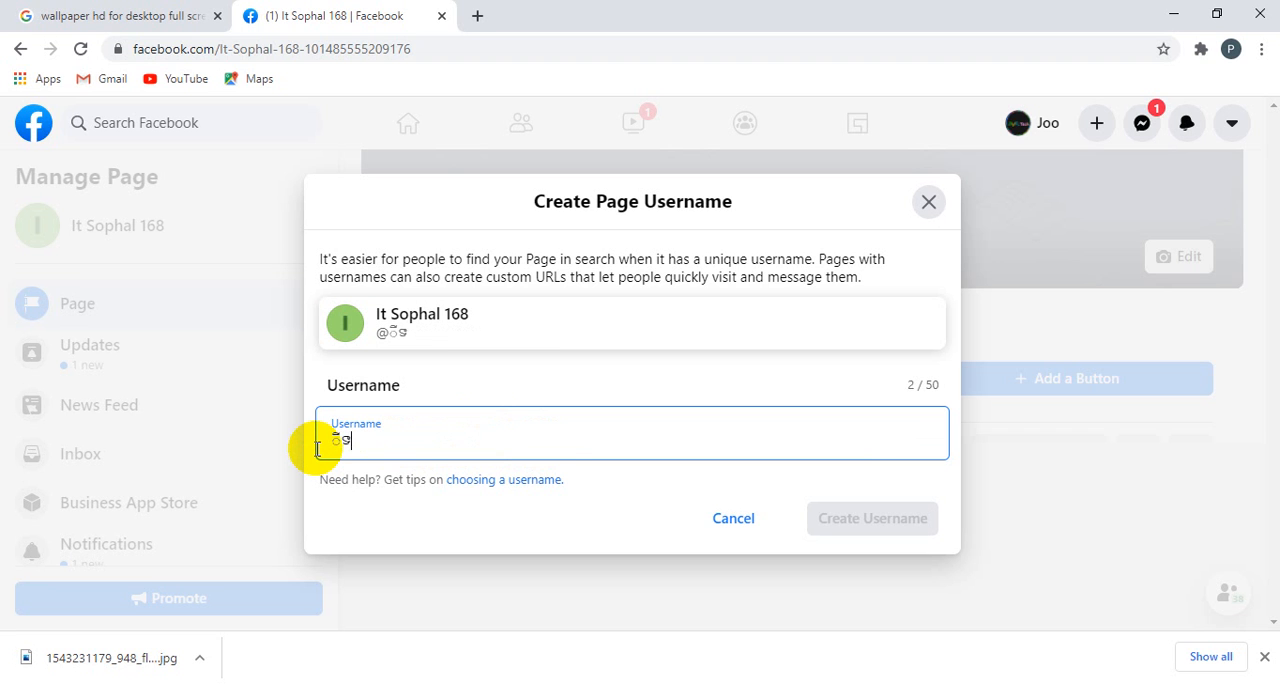
key(BackSpace)
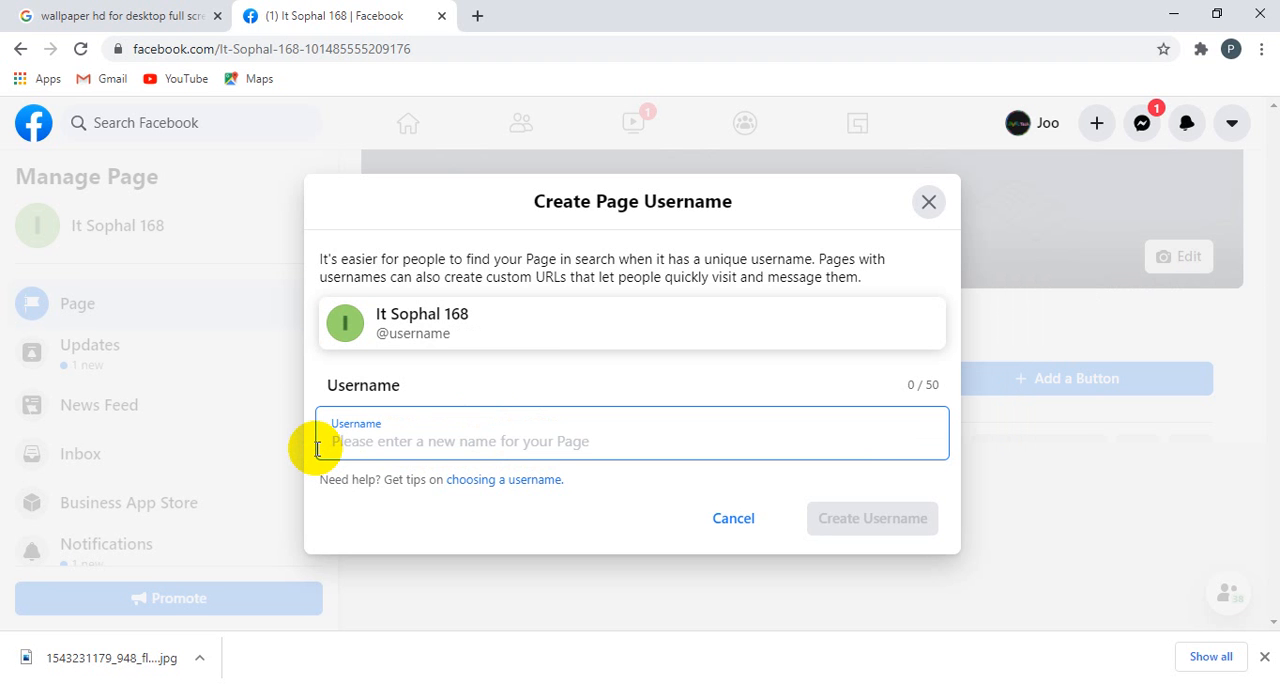
text(IT)
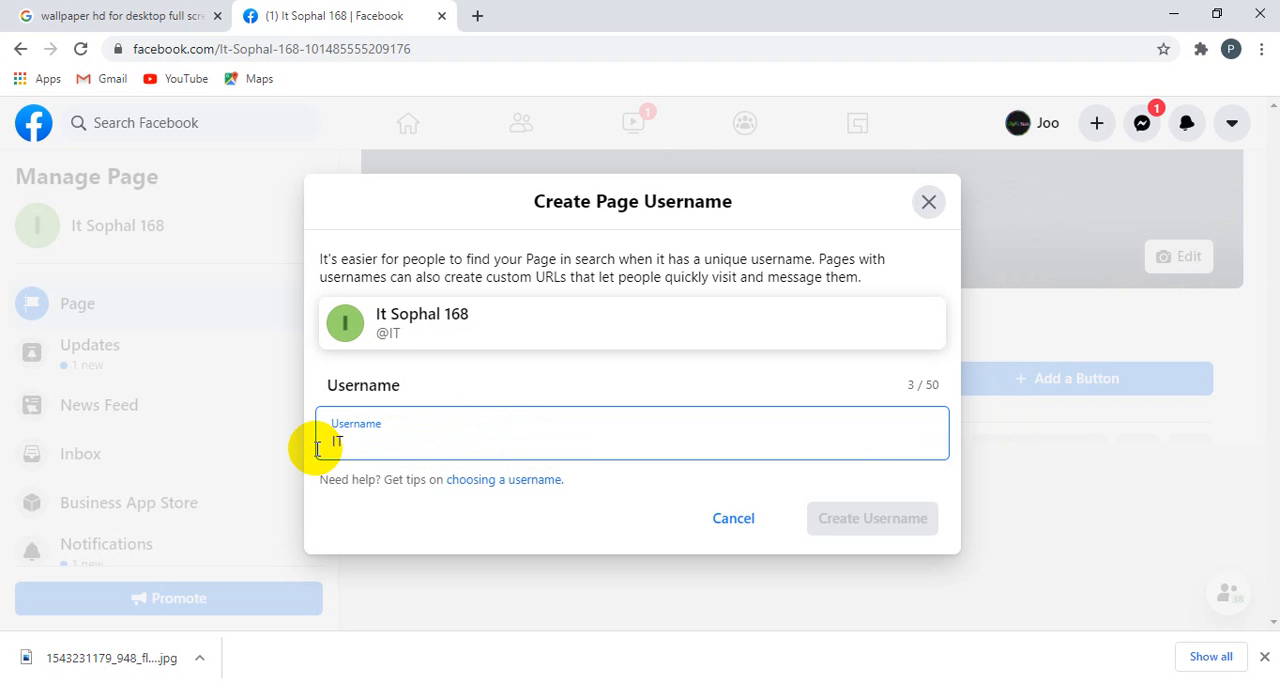
text( Sophal 16)
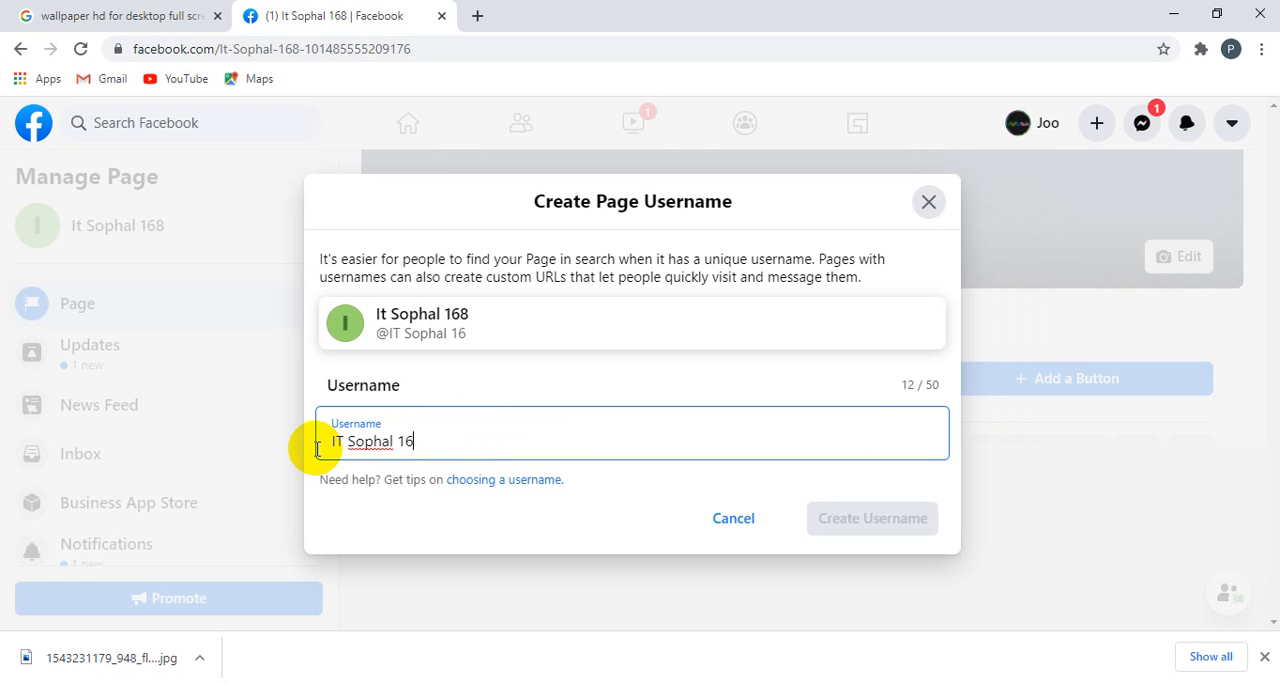
text(8)
Step: Try a username that joins "IT", the owner's first name and "168" without spaces, followed by a space and "Teaching"
key(BackSpace)
key(BackSpace)
key(BackSpace)
key(BackSpace)
key(BackSpace)
key(BackSpace)
key(BackSpace)
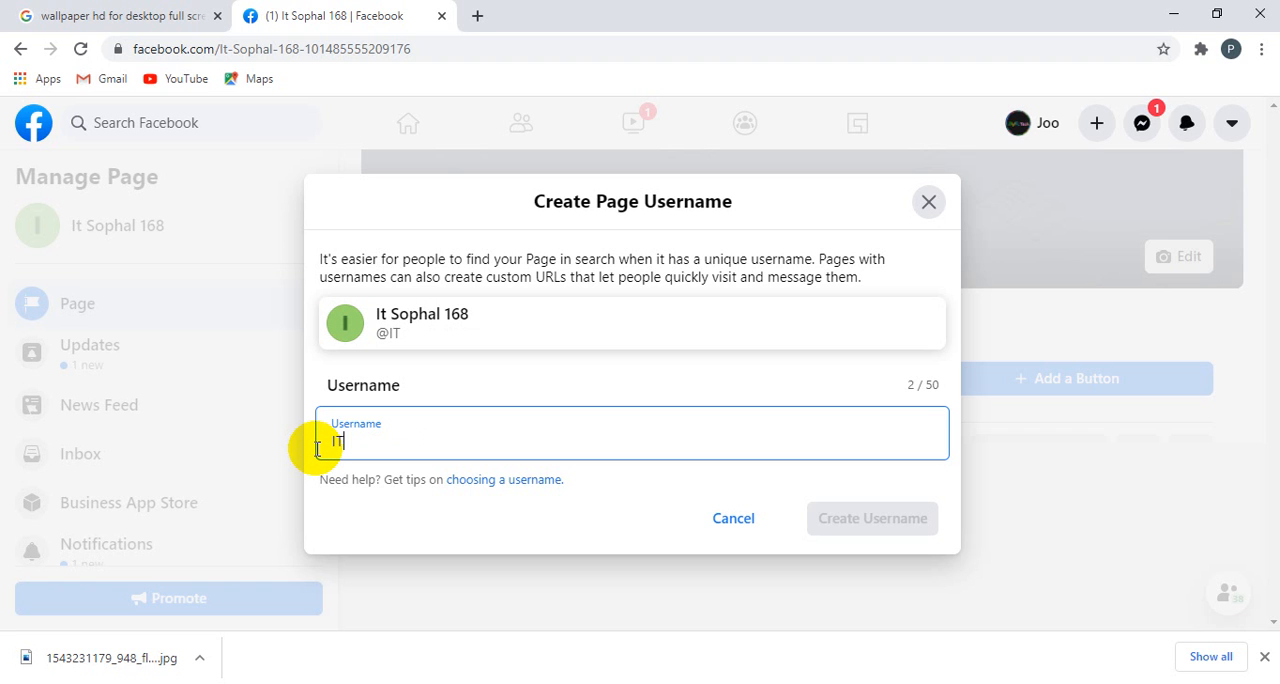
text(Sophal 16)
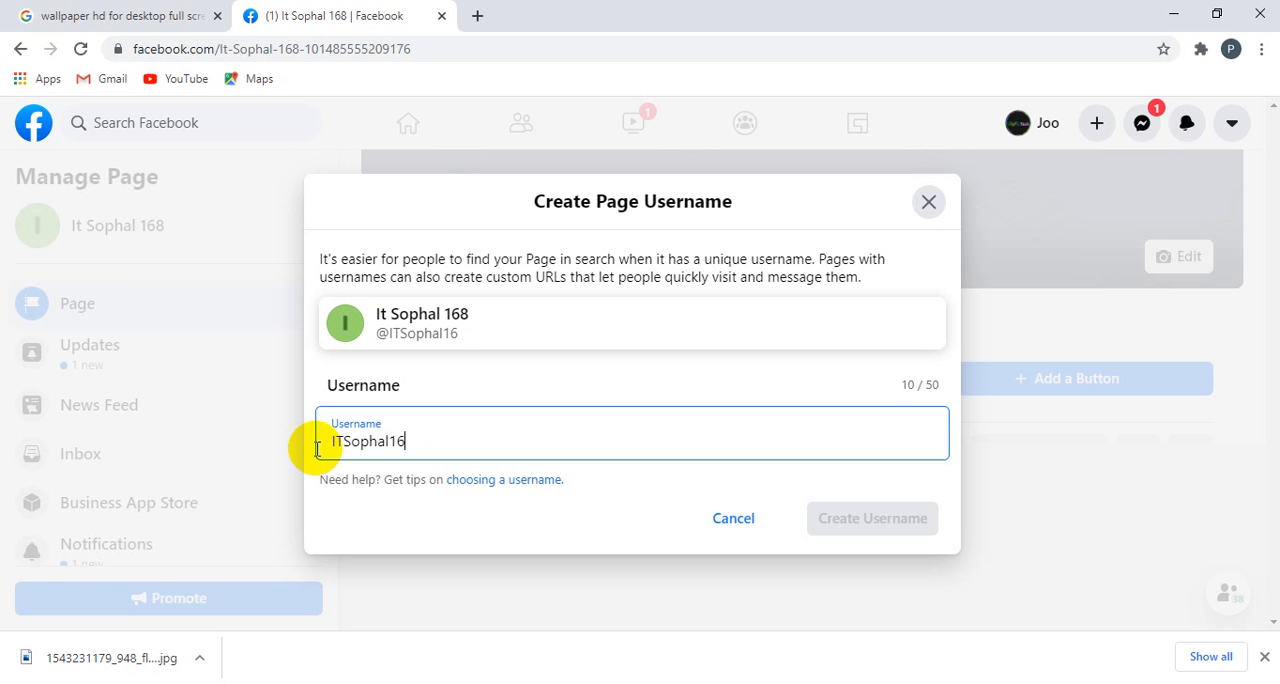
text(8 TE)
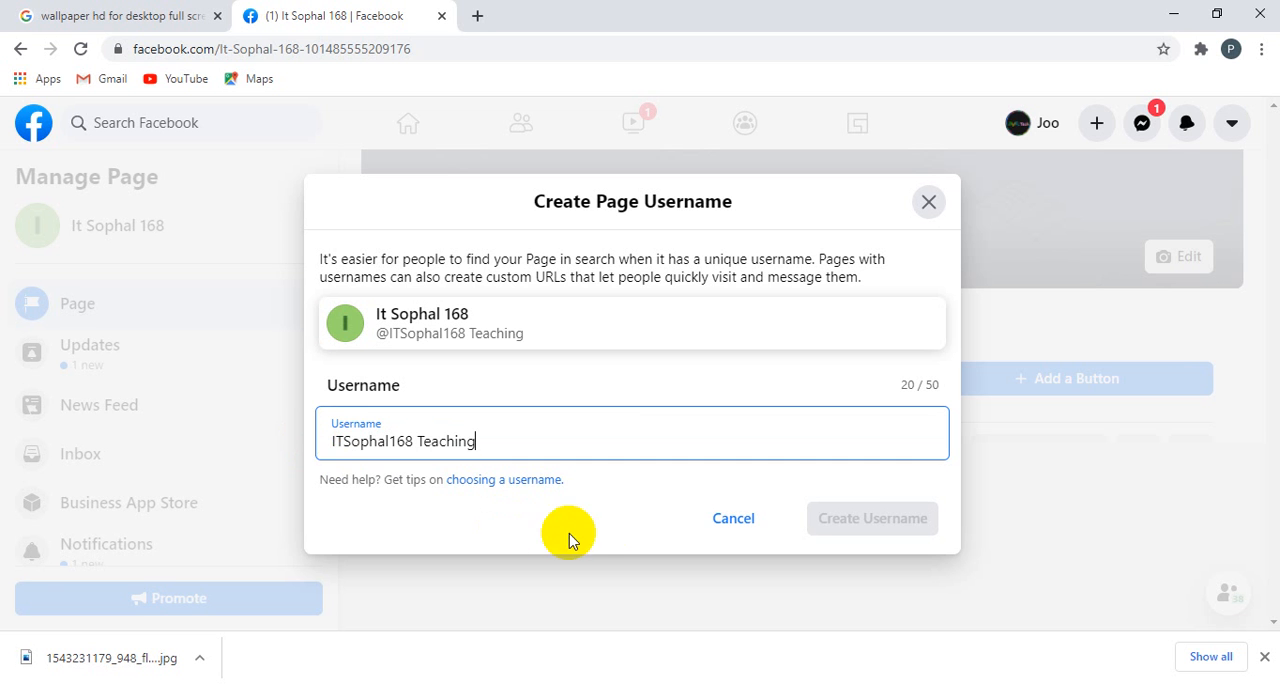
click(598, 535)
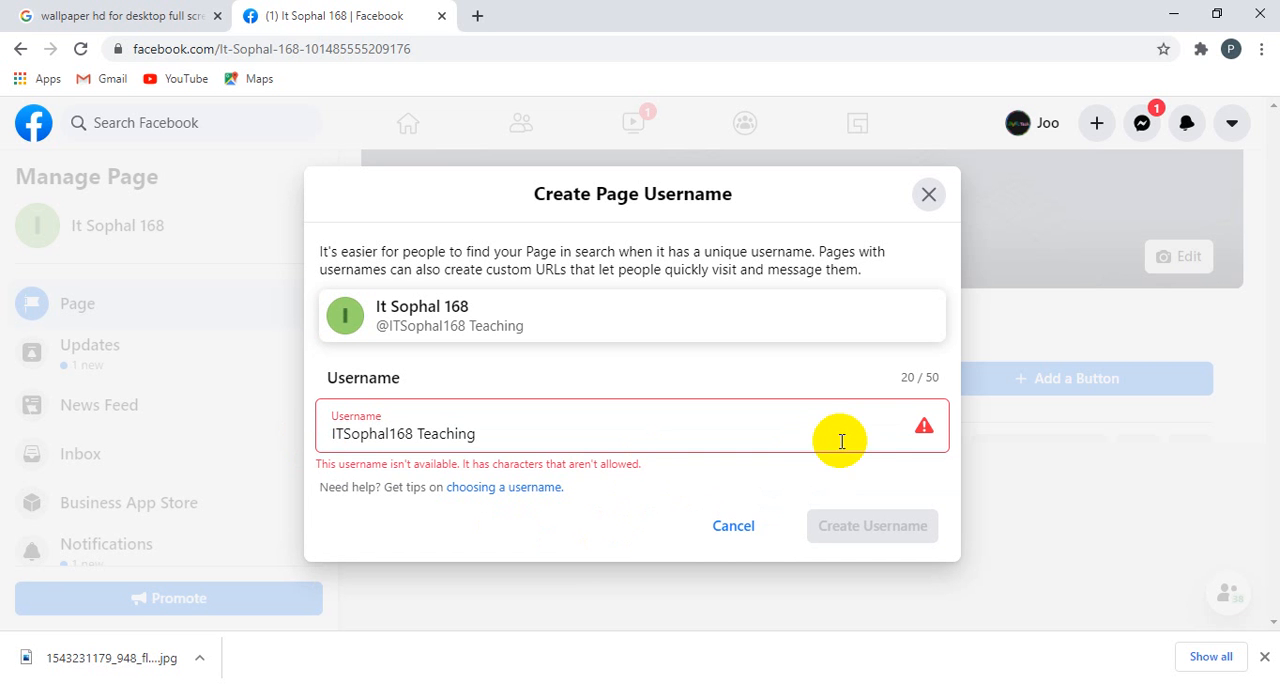
Step: Replace the whole username with the contact phone number alone and have its availability checked
triple_click(420, 432)
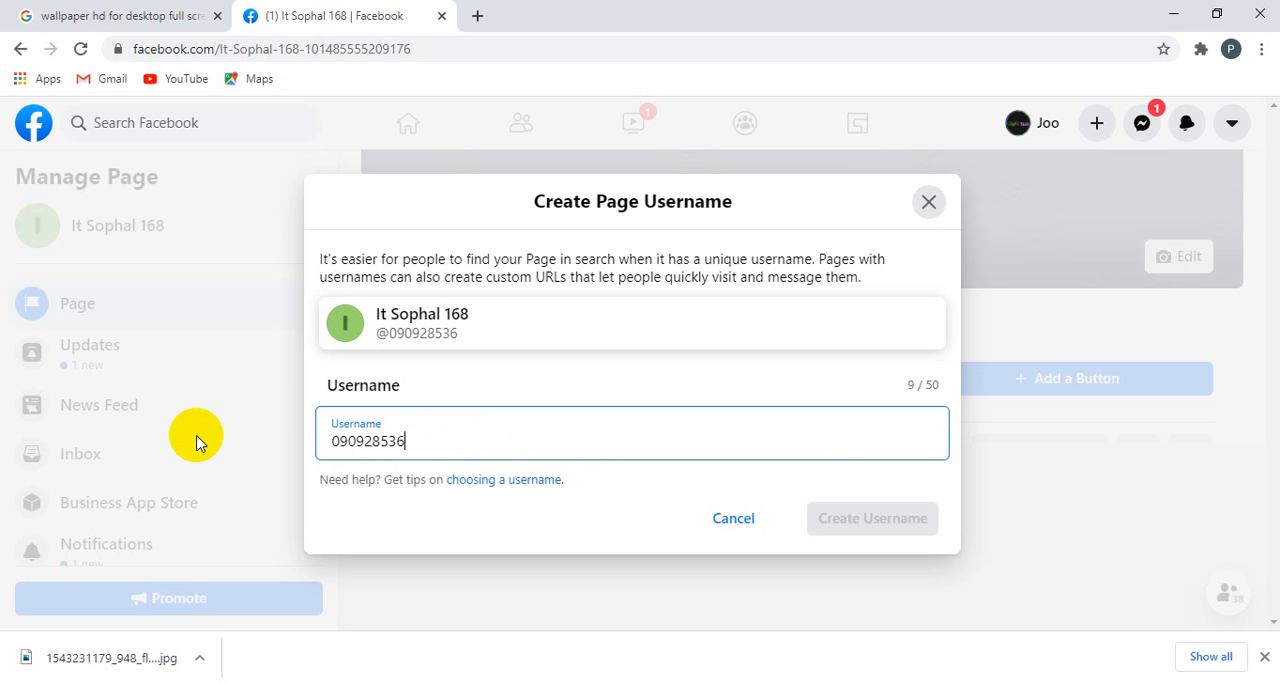
click(645, 497)
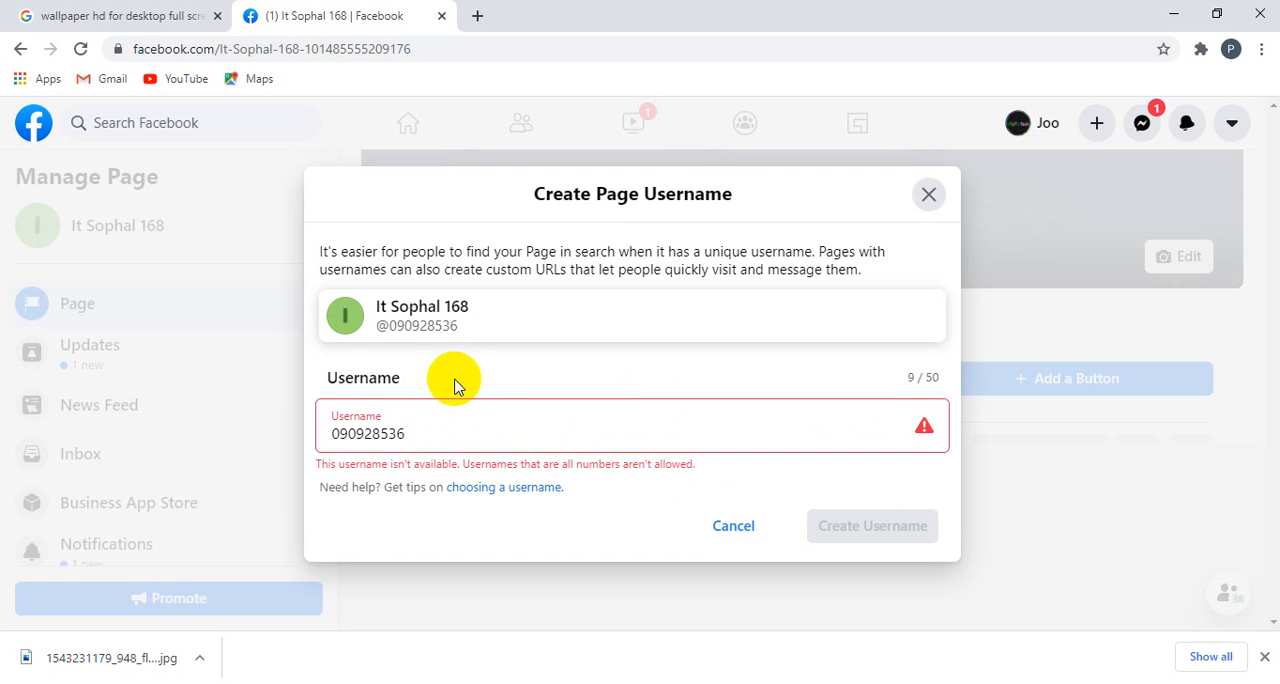
Step: Try usernames that put "Tel :" and "Tel " before the contact phone number, having each one's availability checked
click(330, 433)
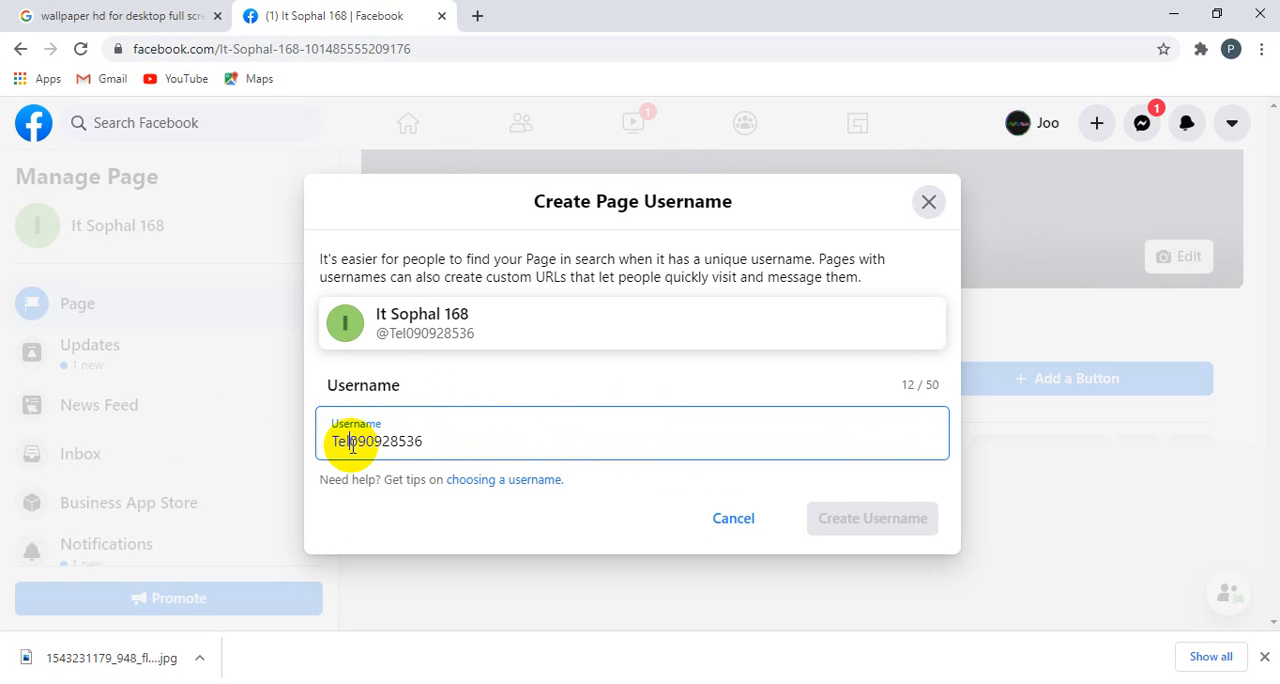
click(719, 545)
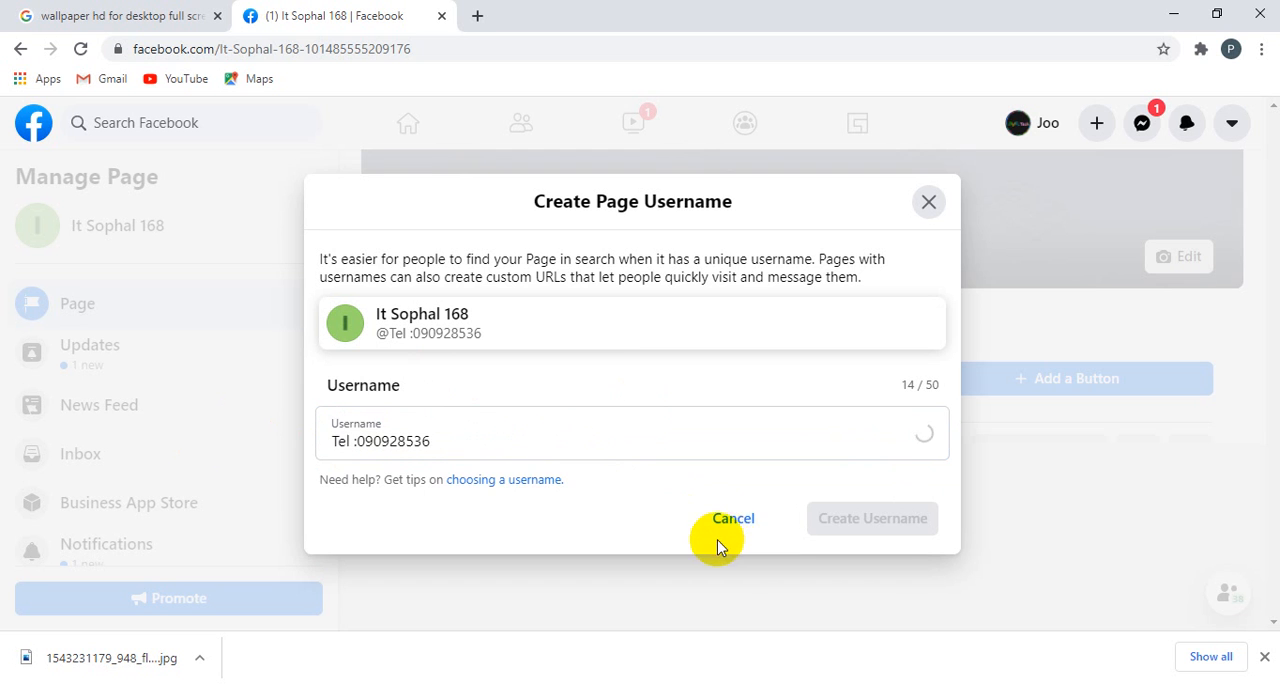
click(354, 433)
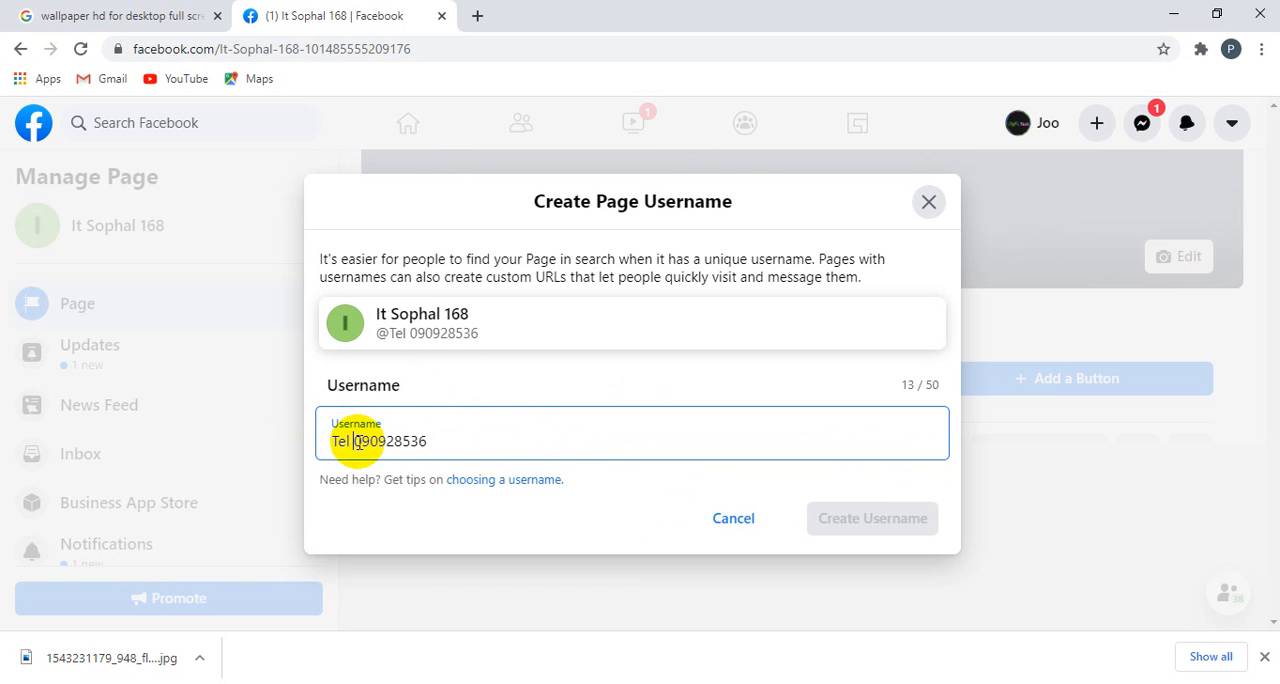
click(606, 508)
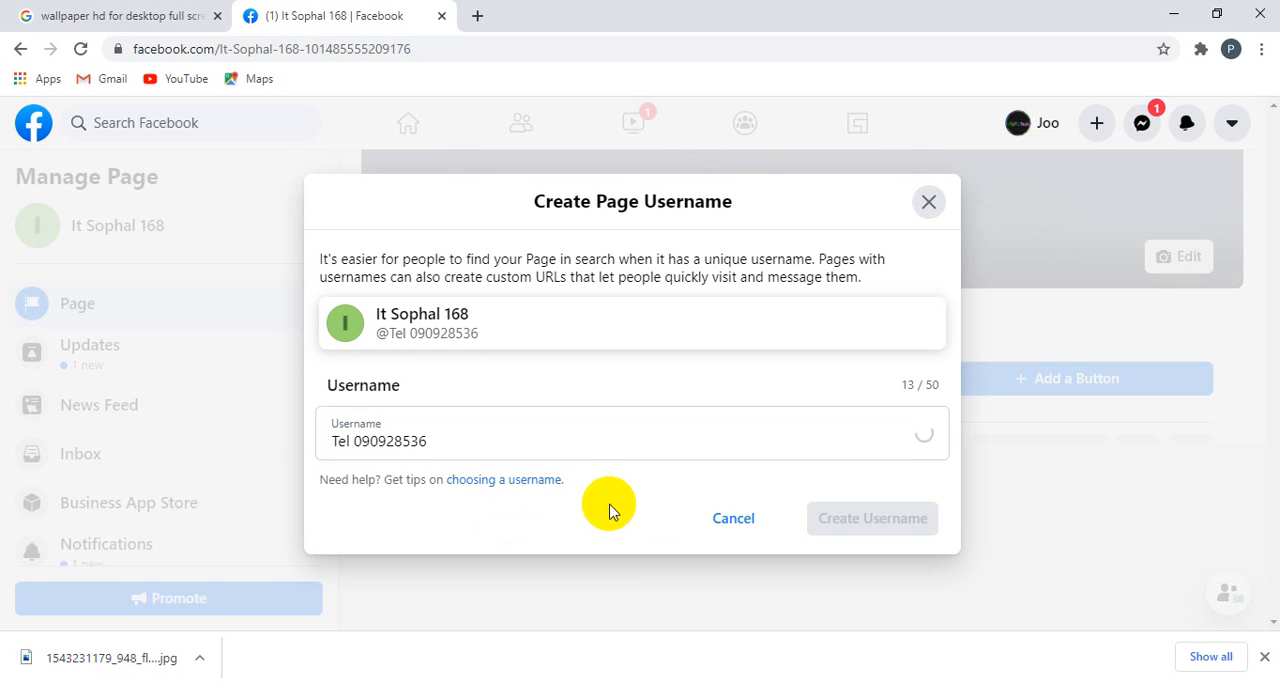
Step: Set the username to the contact phone number, the owner's first name and "168tech" without spaces, and create it
click(355, 435)
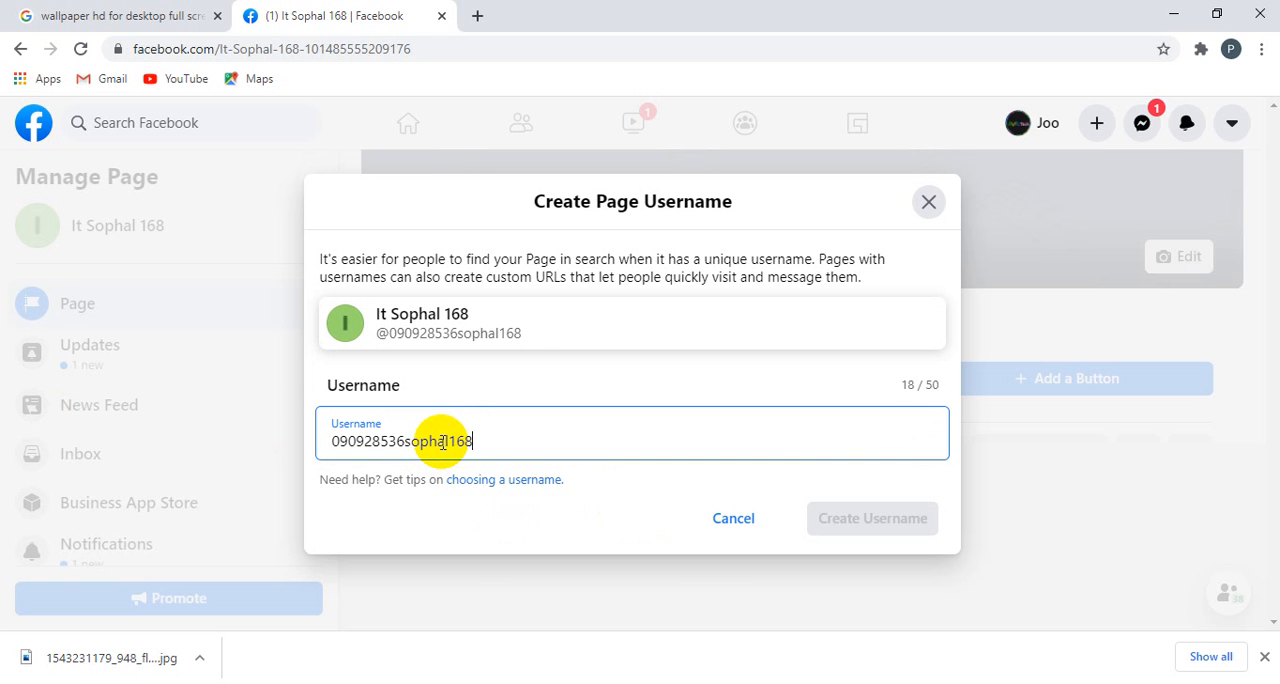
click(603, 502)
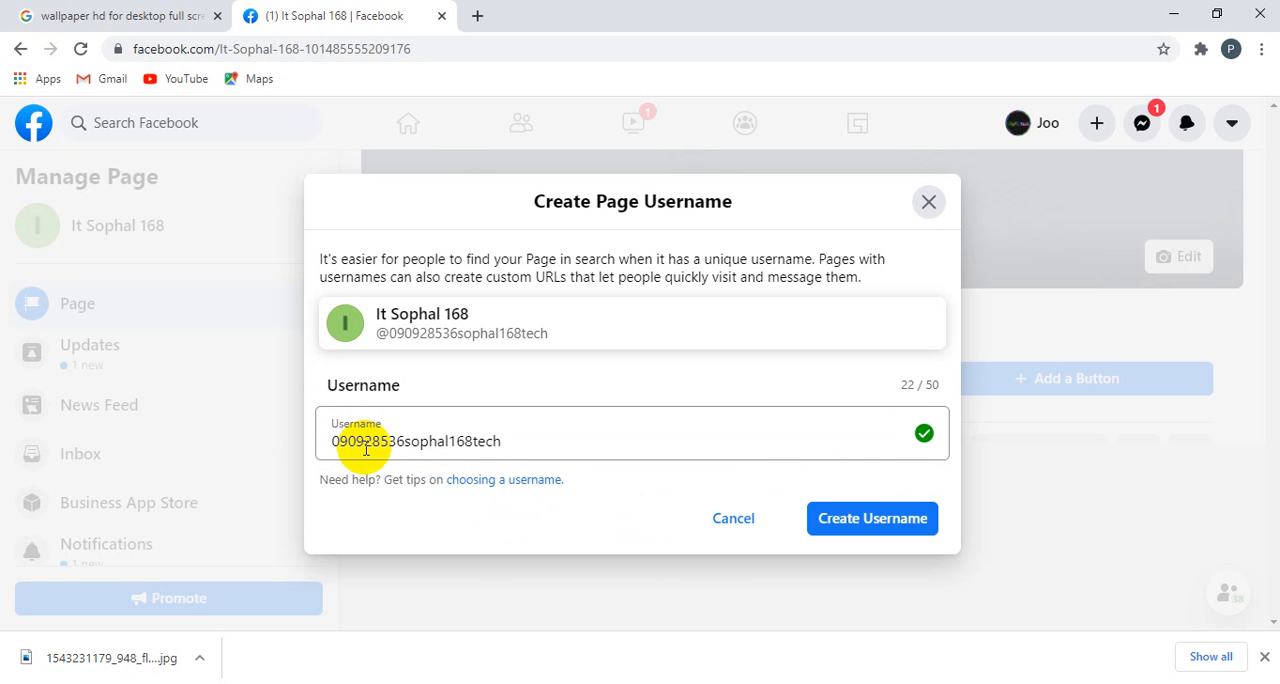
drag(331, 441, 520, 442)
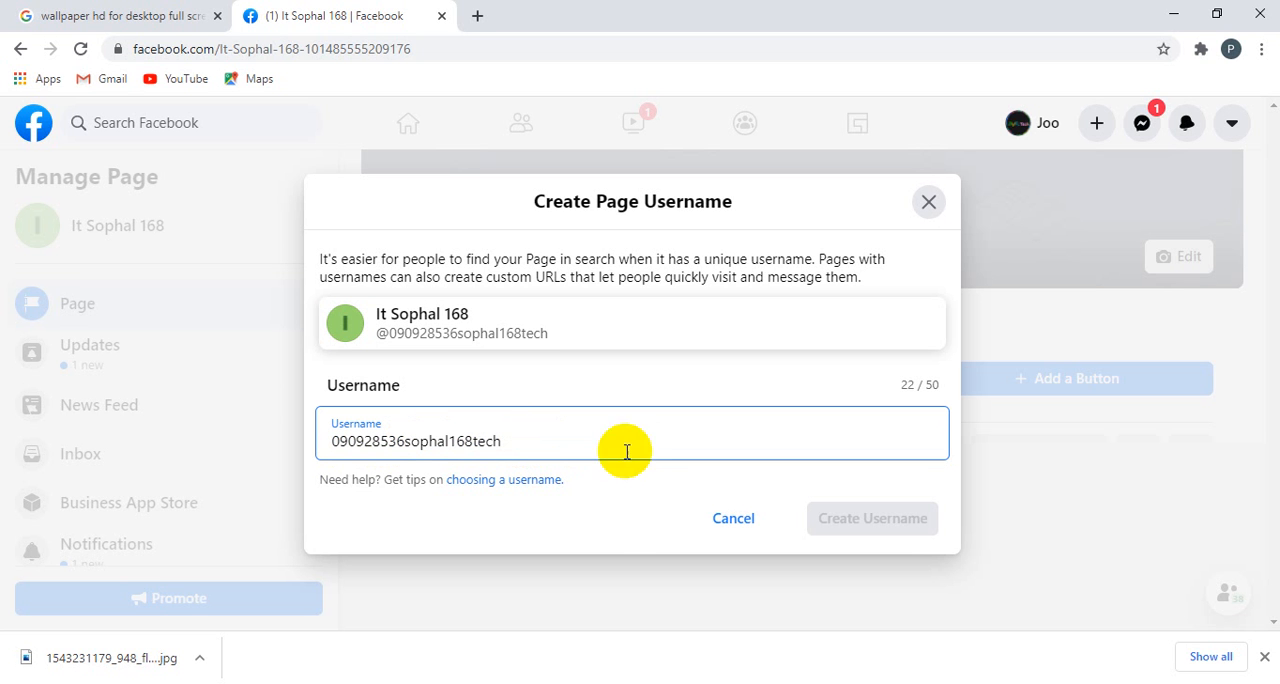
click(620, 517)
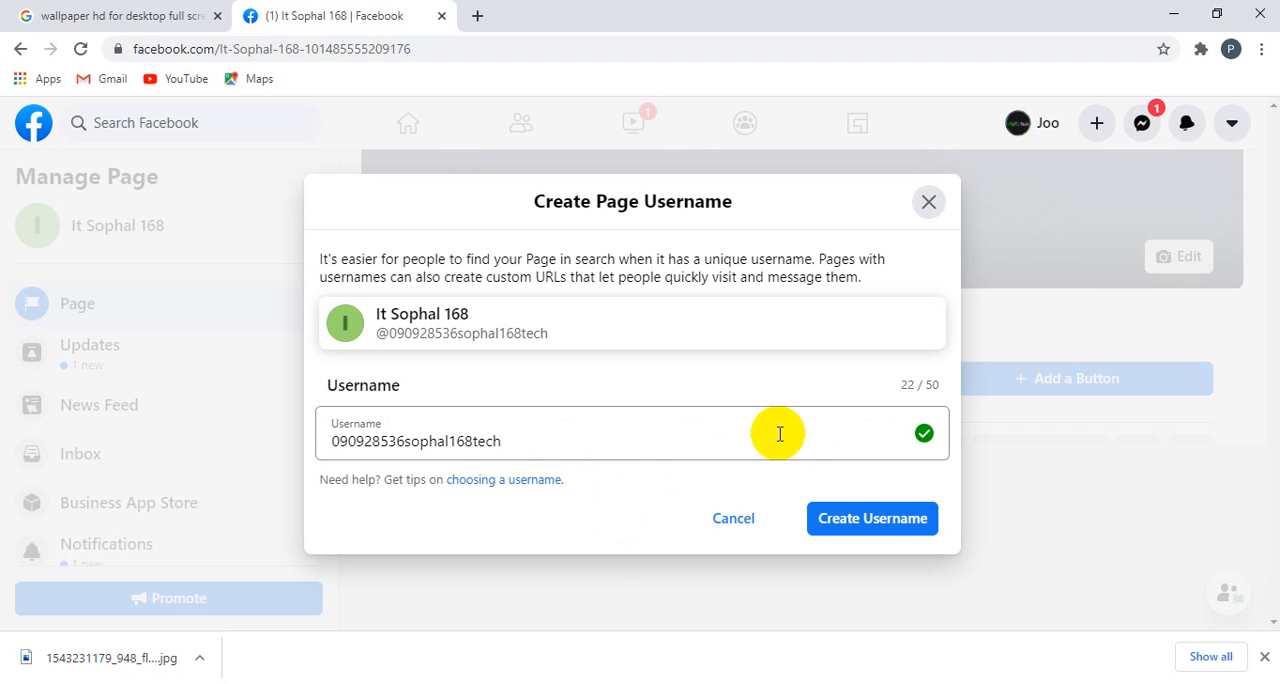
drag(517, 438, 336, 446)
click(490, 440)
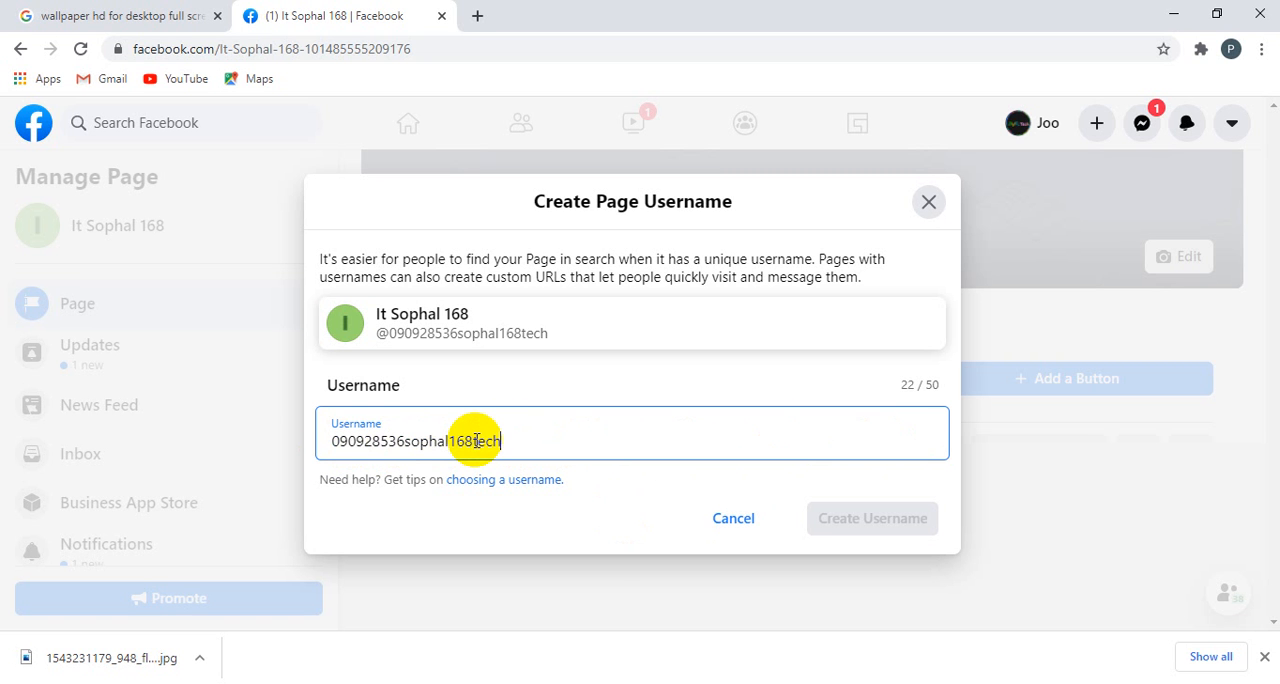
click(651, 508)
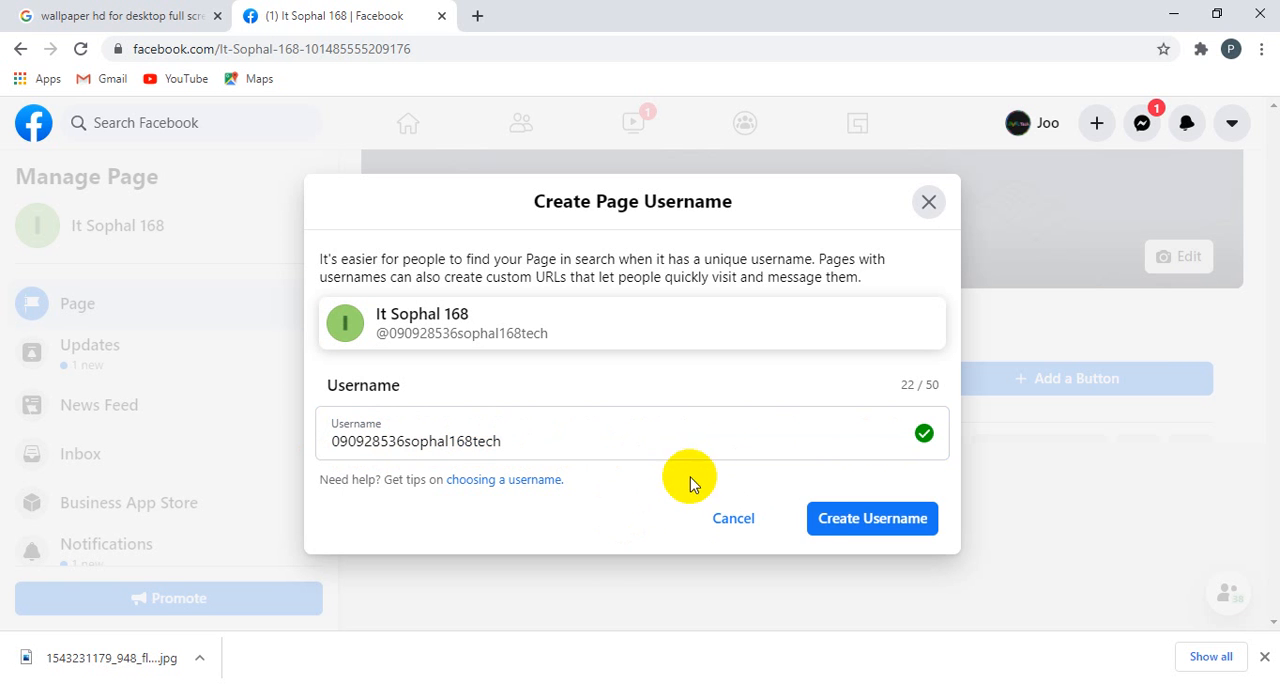
click(842, 524)
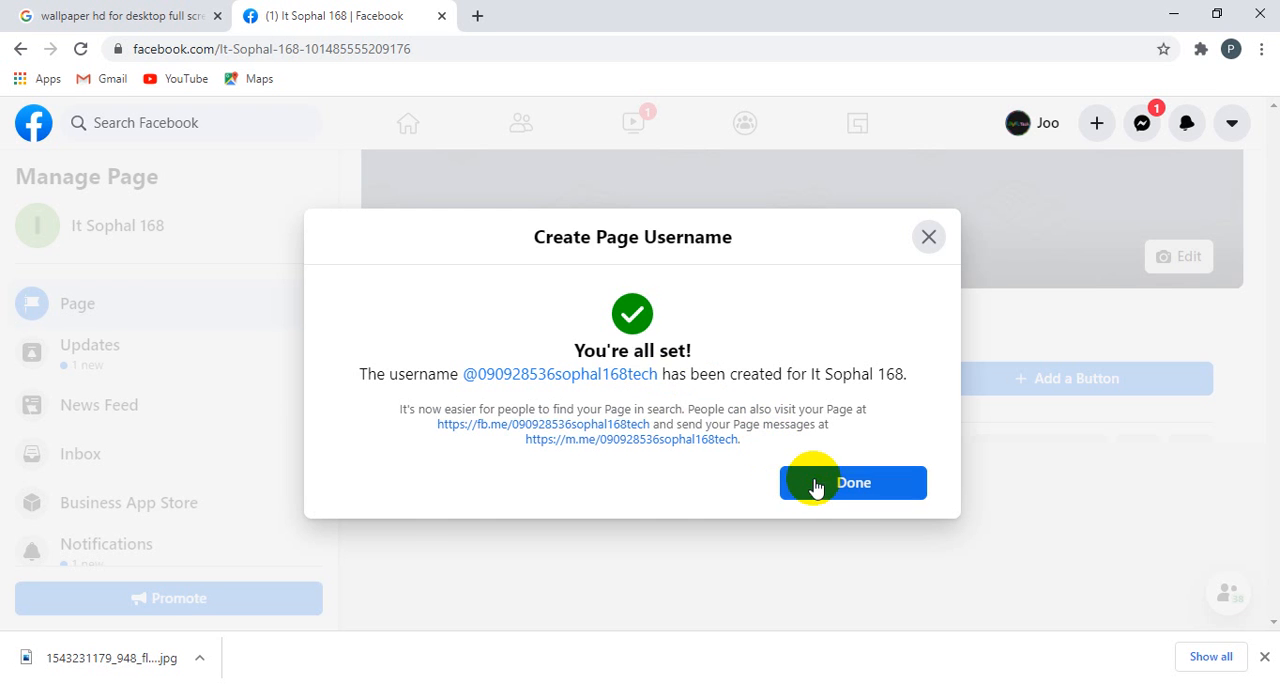
click(815, 487)
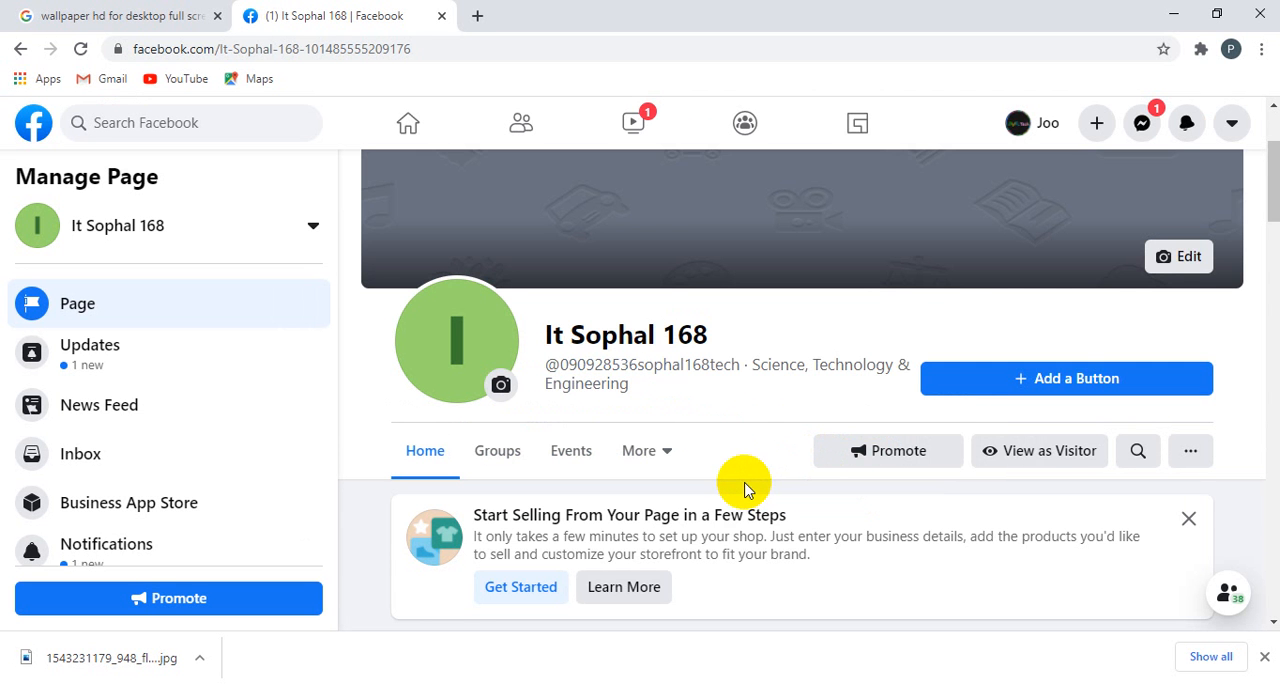
Step: Start a Page photo post with the flowers wallpaper JPG from the Desktop attached
scroll(744, 487, down, 2)
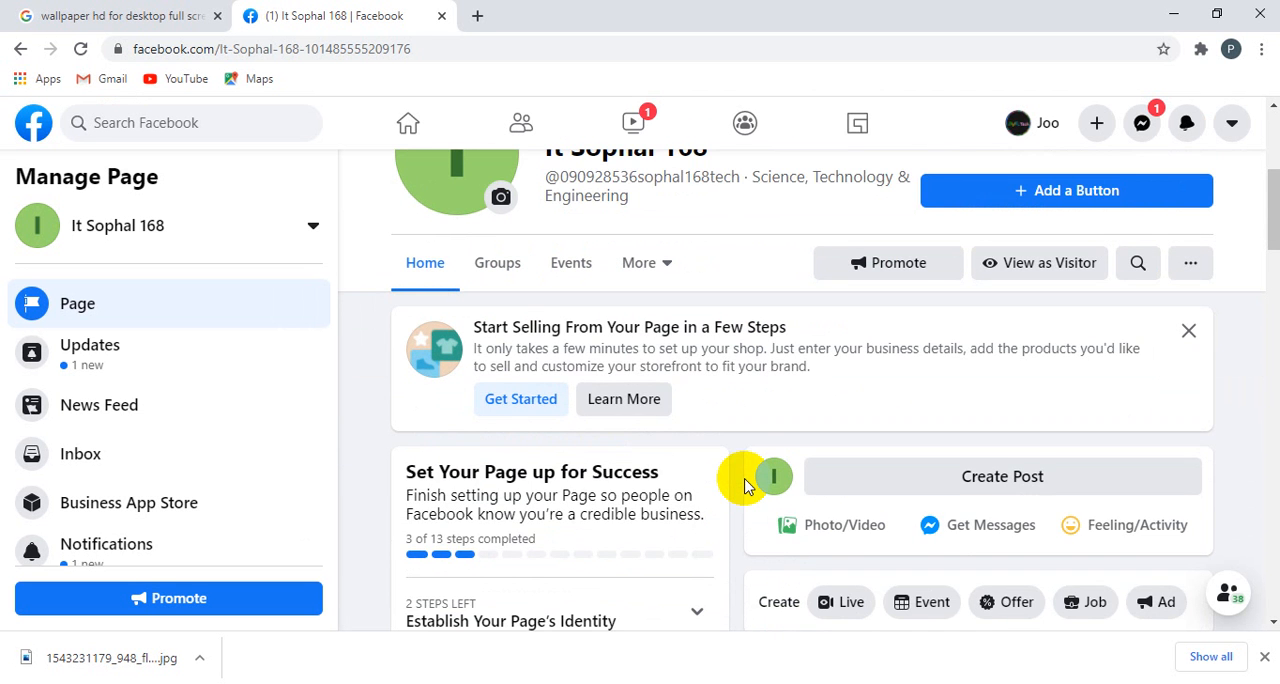
scroll(744, 487, up, 2)
scroll(744, 485, down, 3)
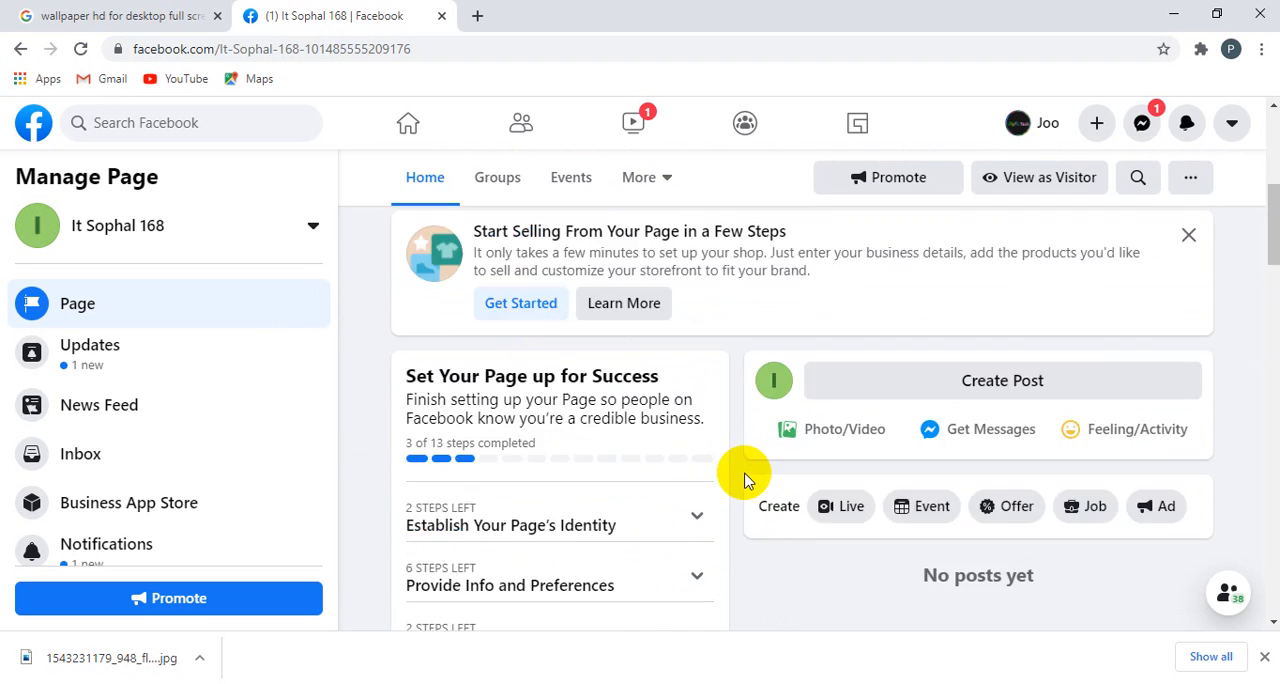
scroll(744, 480, down, 1)
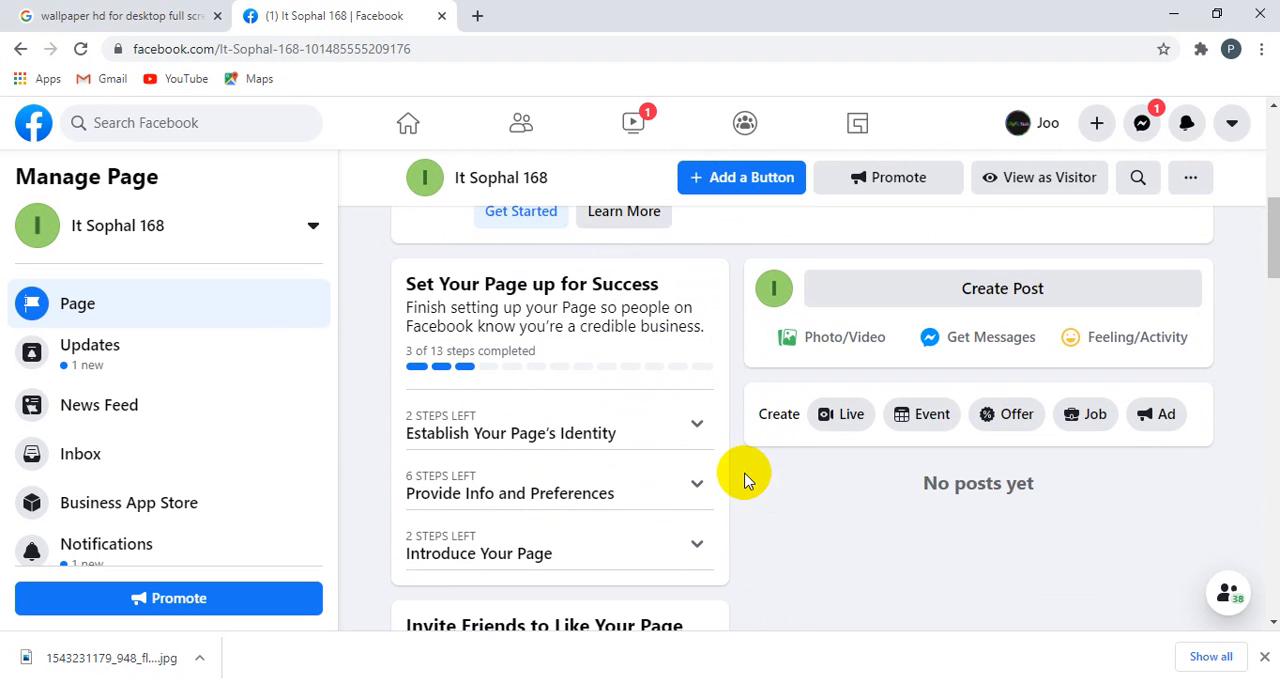
click(836, 345)
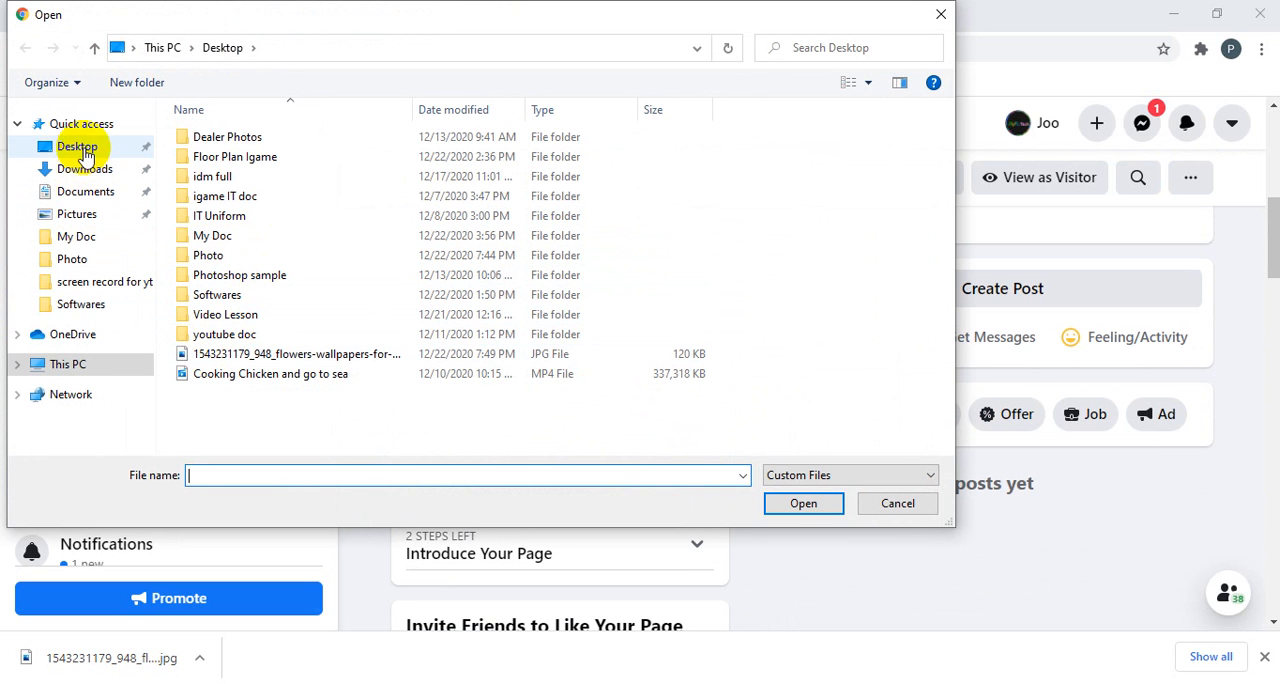
click(85, 152)
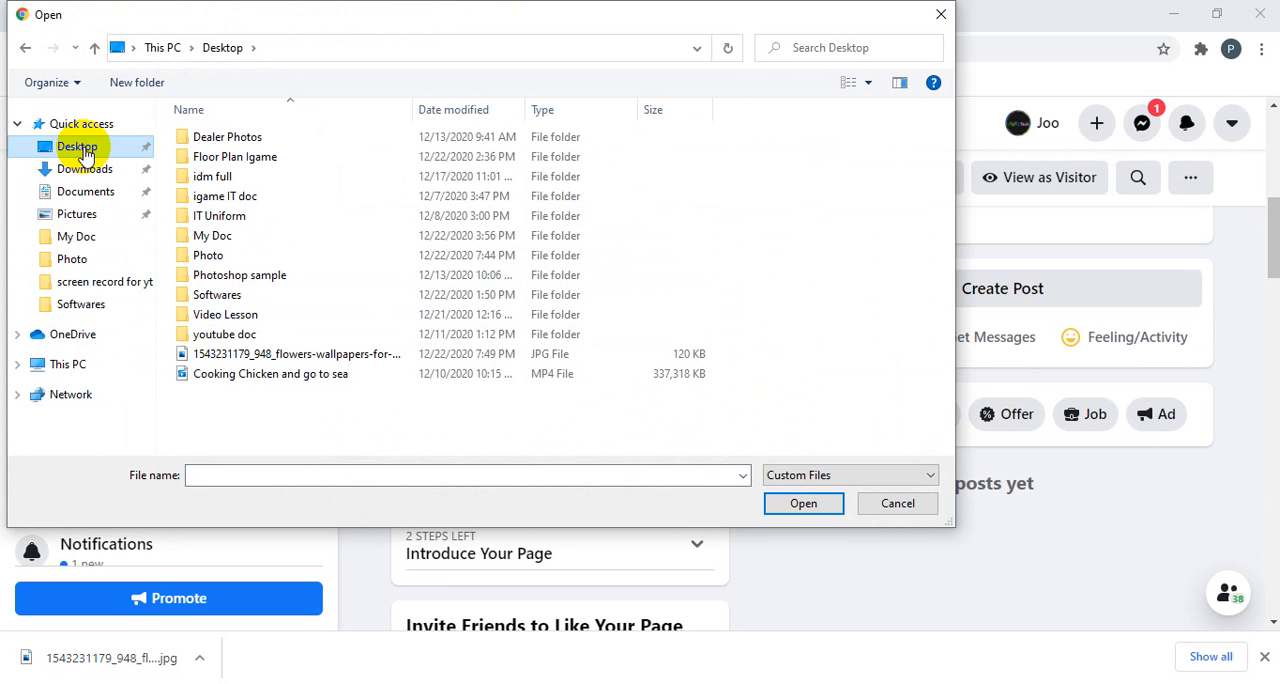
click(806, 503)
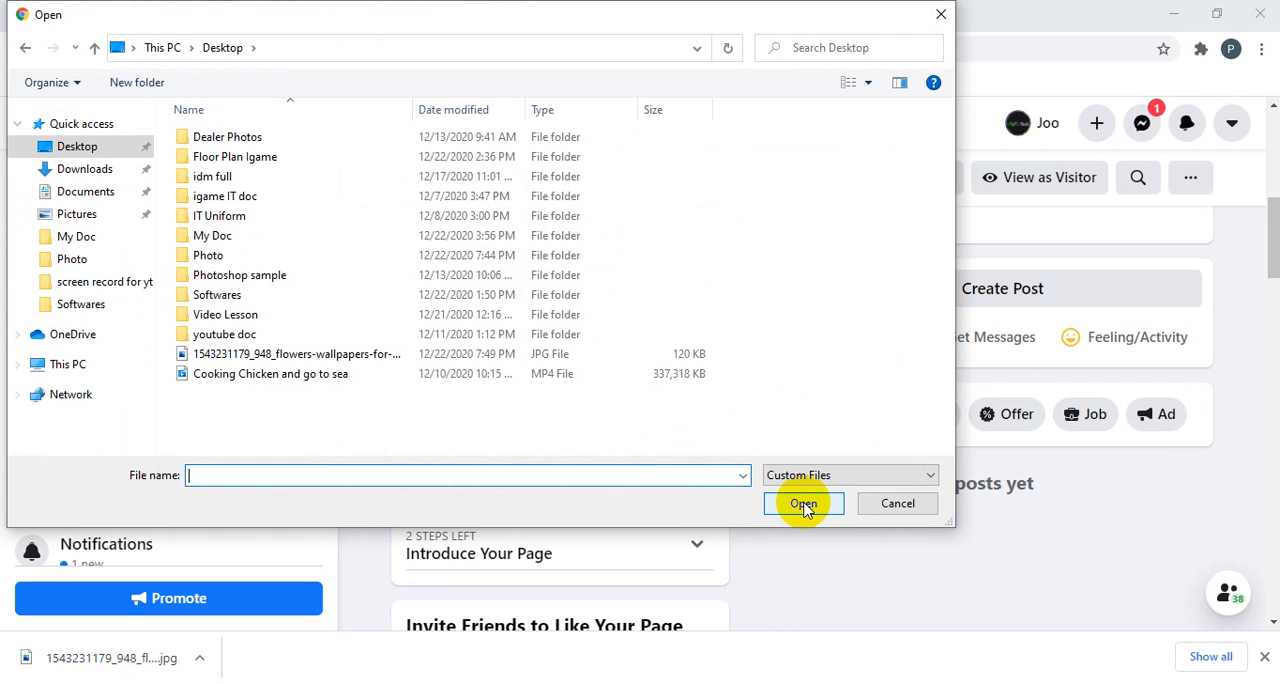
click(97, 151)
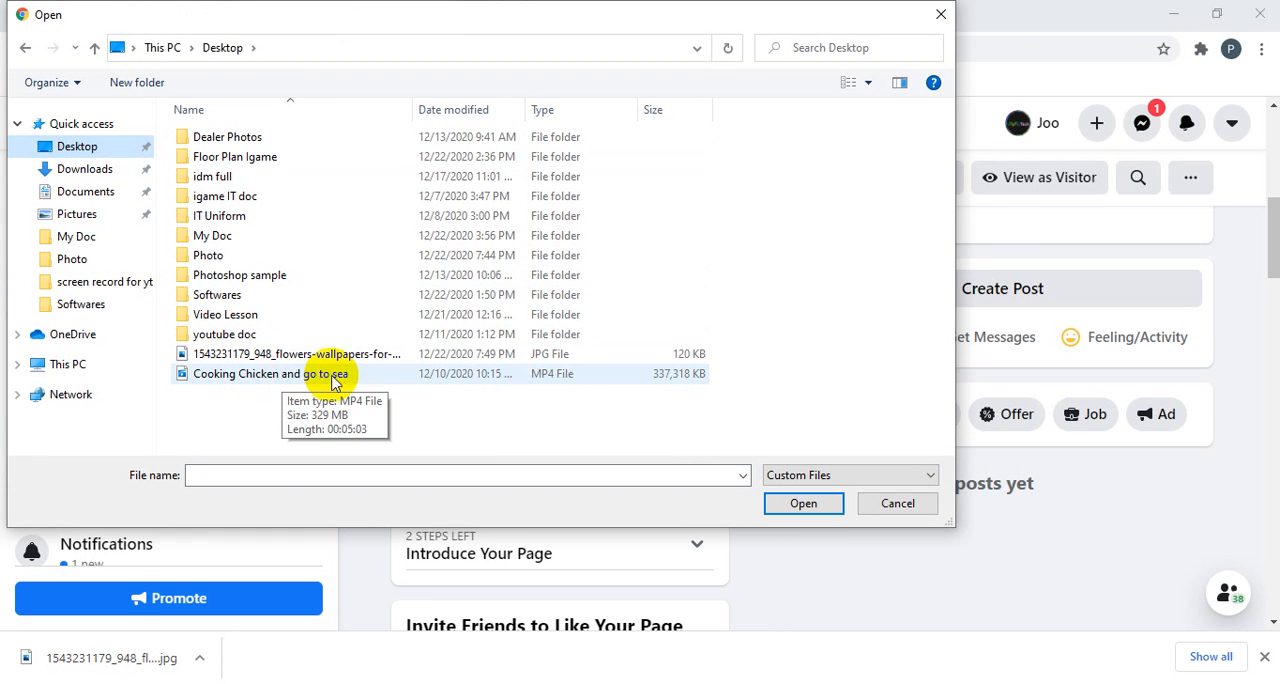
click(278, 359)
double_click(278, 359)
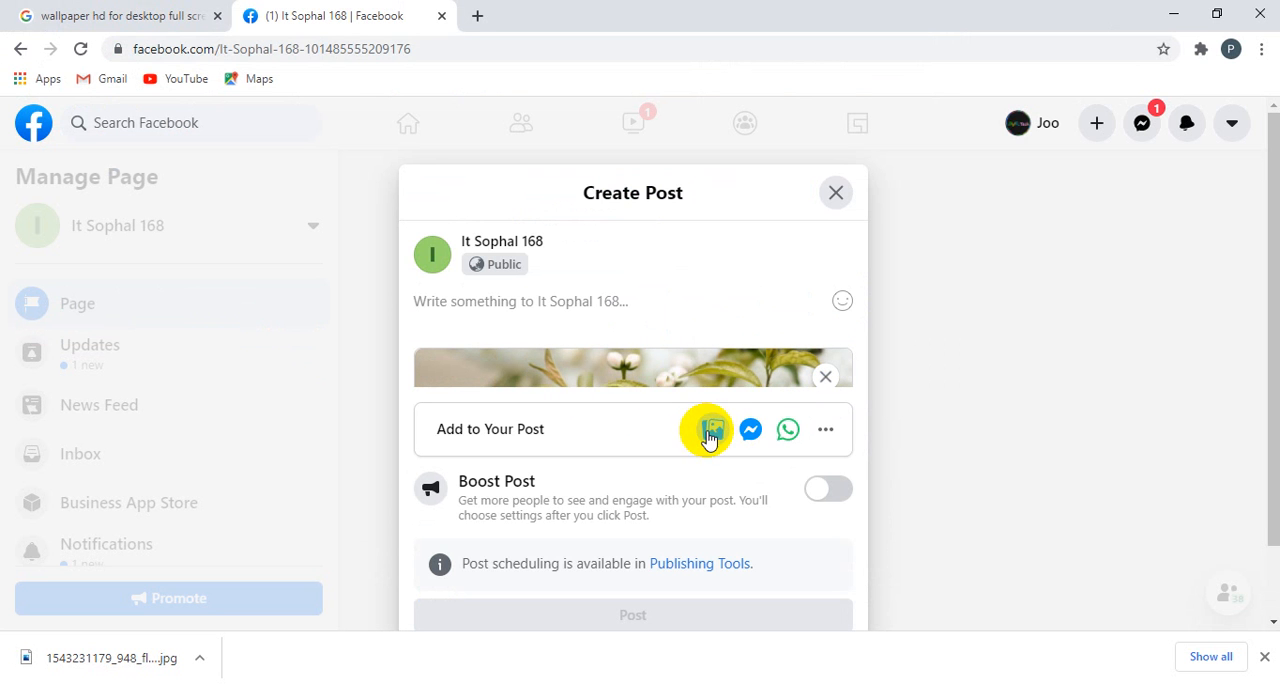
Step: Close the new photo post without publishing it and discard its contents
click(420, 302)
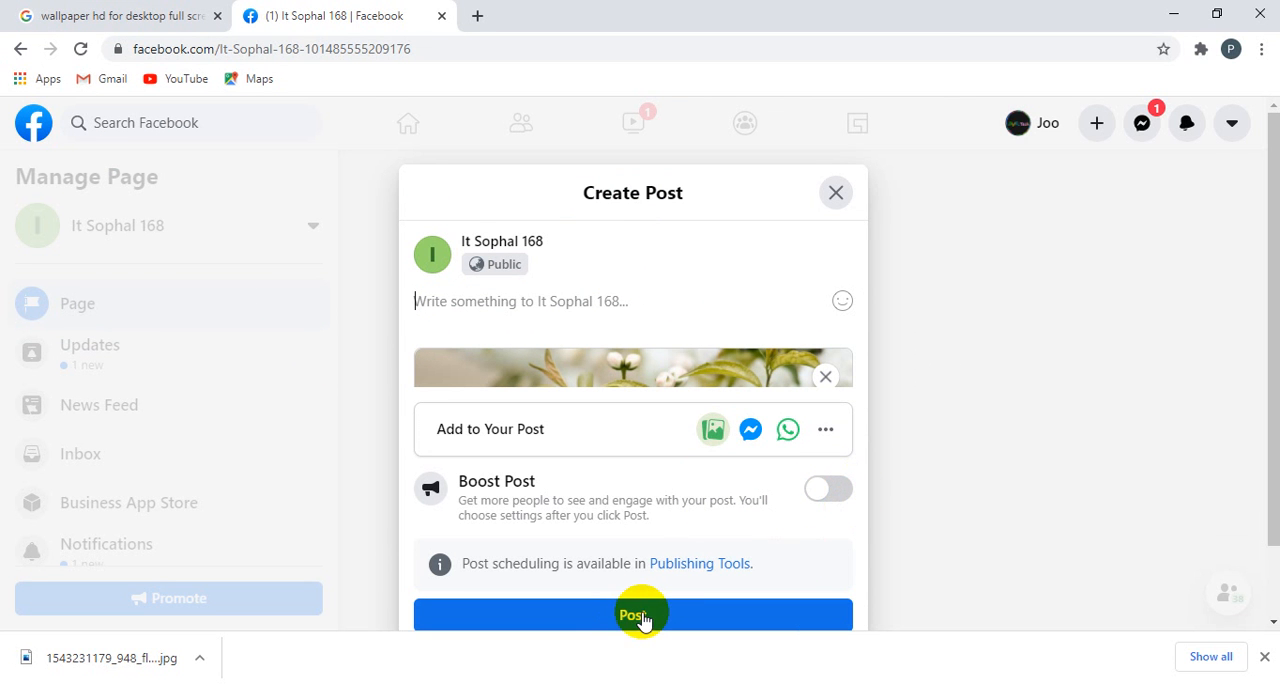
click(837, 193)
click(798, 408)
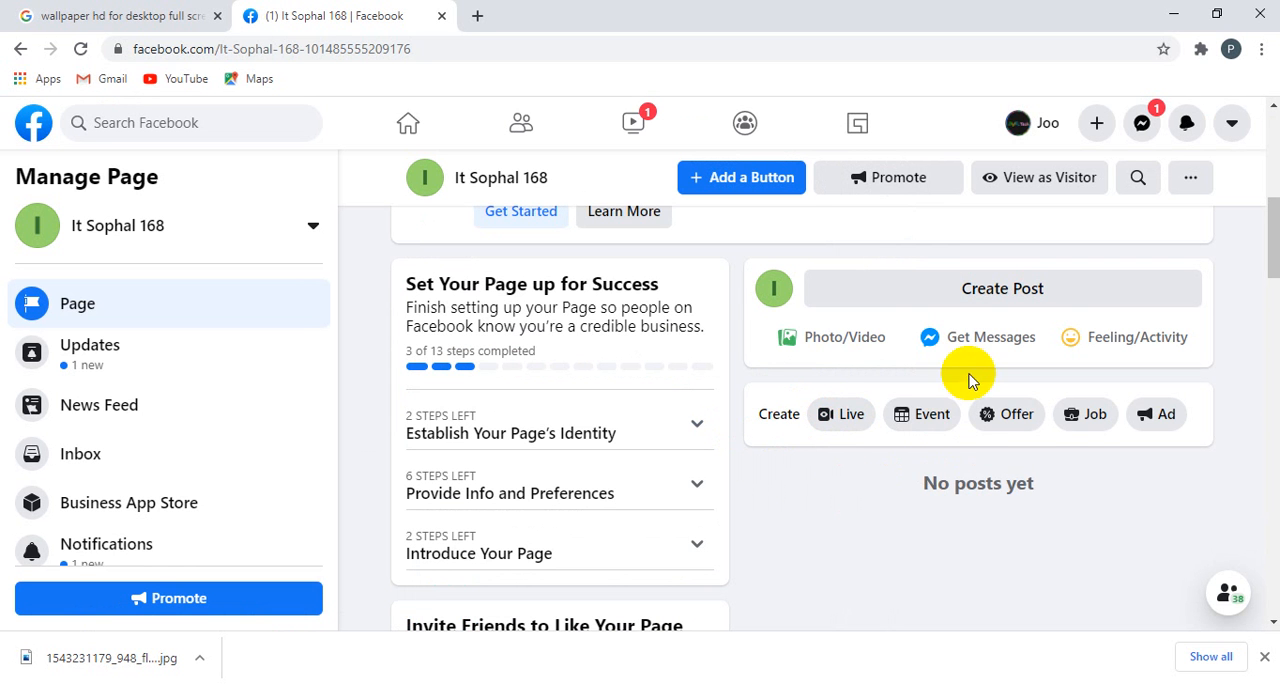
Step: Open the full list of friends to invite to like the Page and select all of them
scroll(714, 505, down, 3)
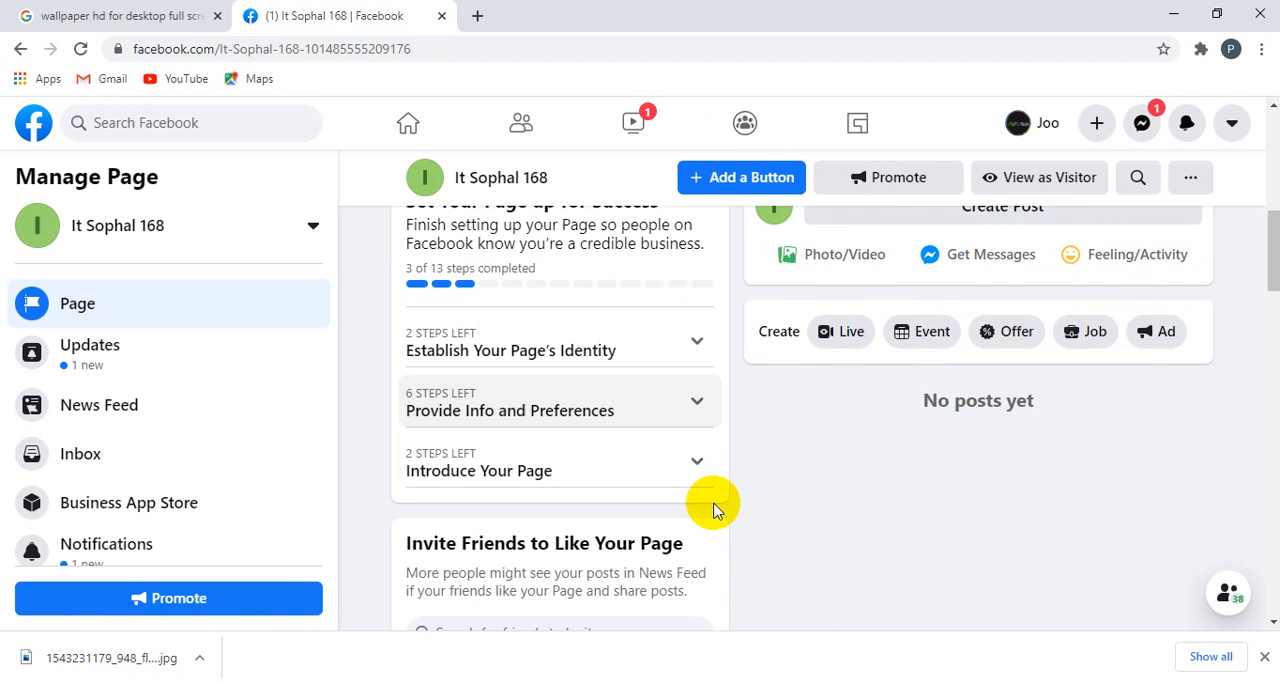
scroll(712, 500, down, 3)
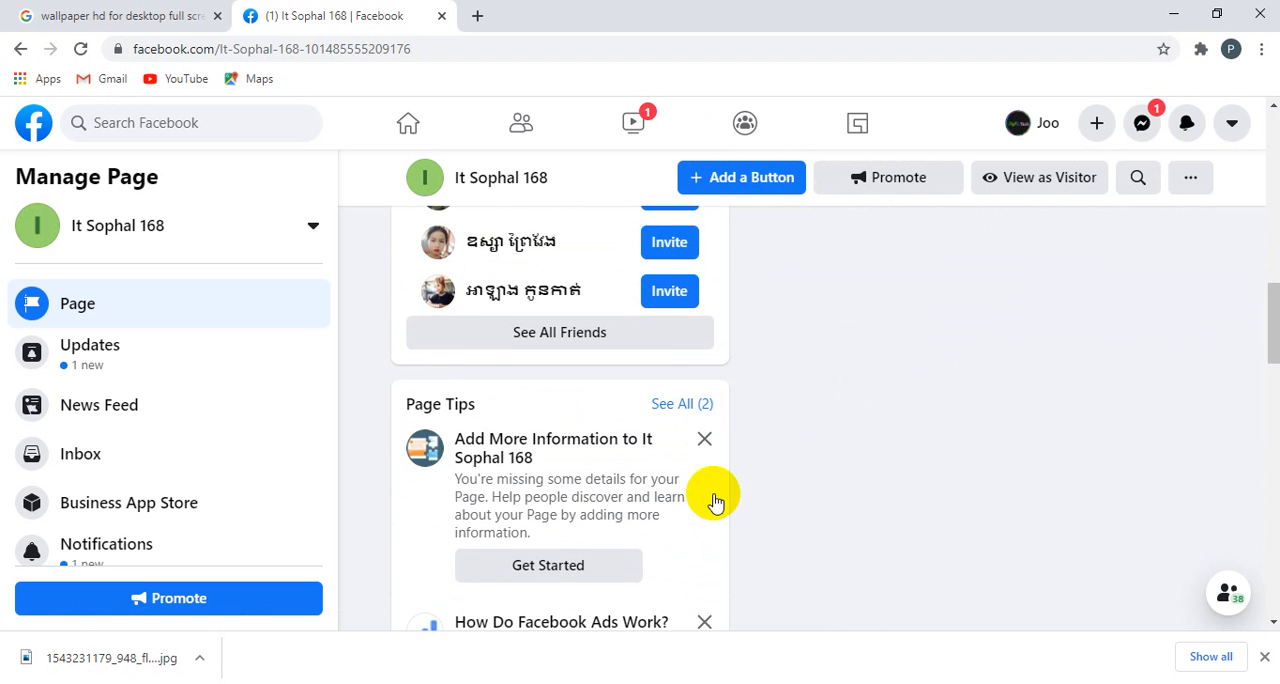
scroll(700, 478, up, 1)
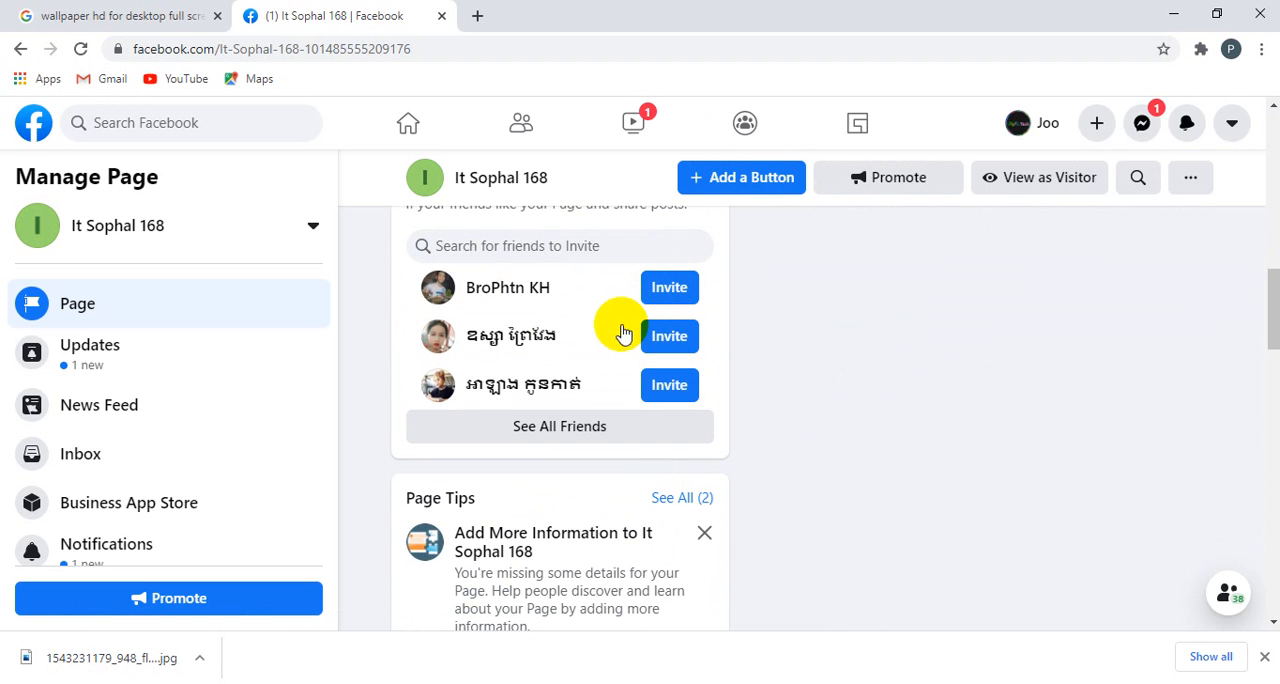
scroll(597, 485, up, 2)
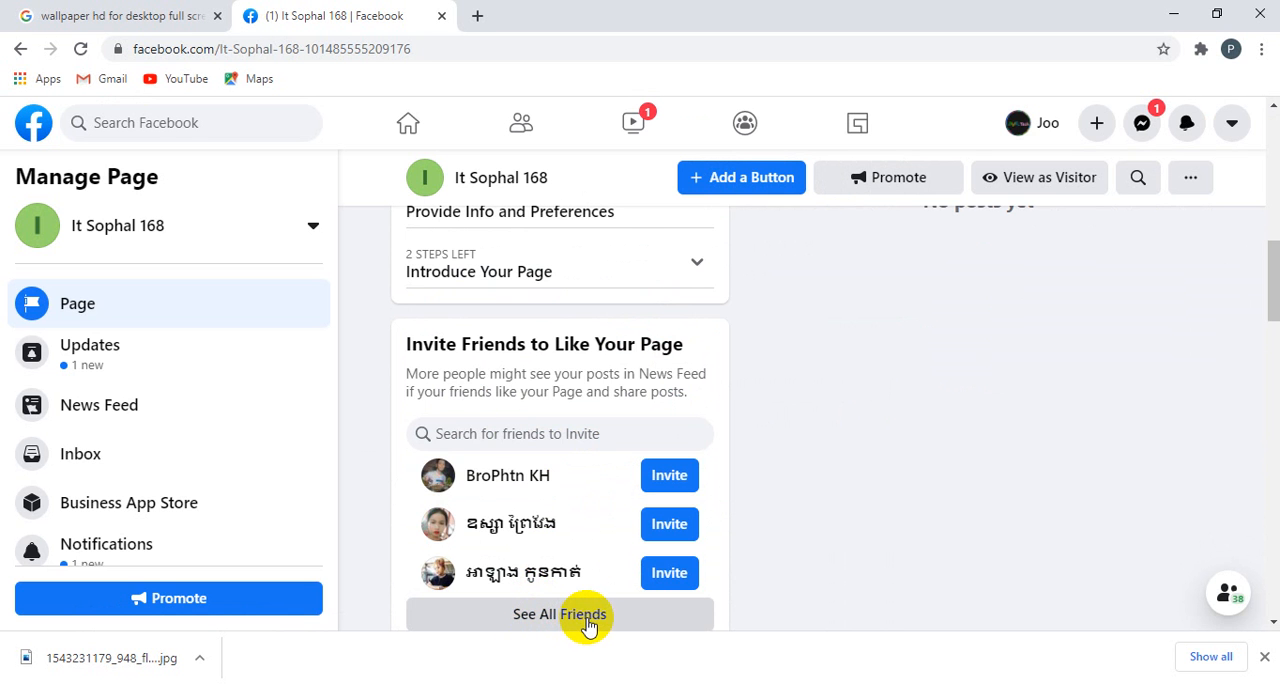
scroll(545, 620, down, 3)
click(553, 340)
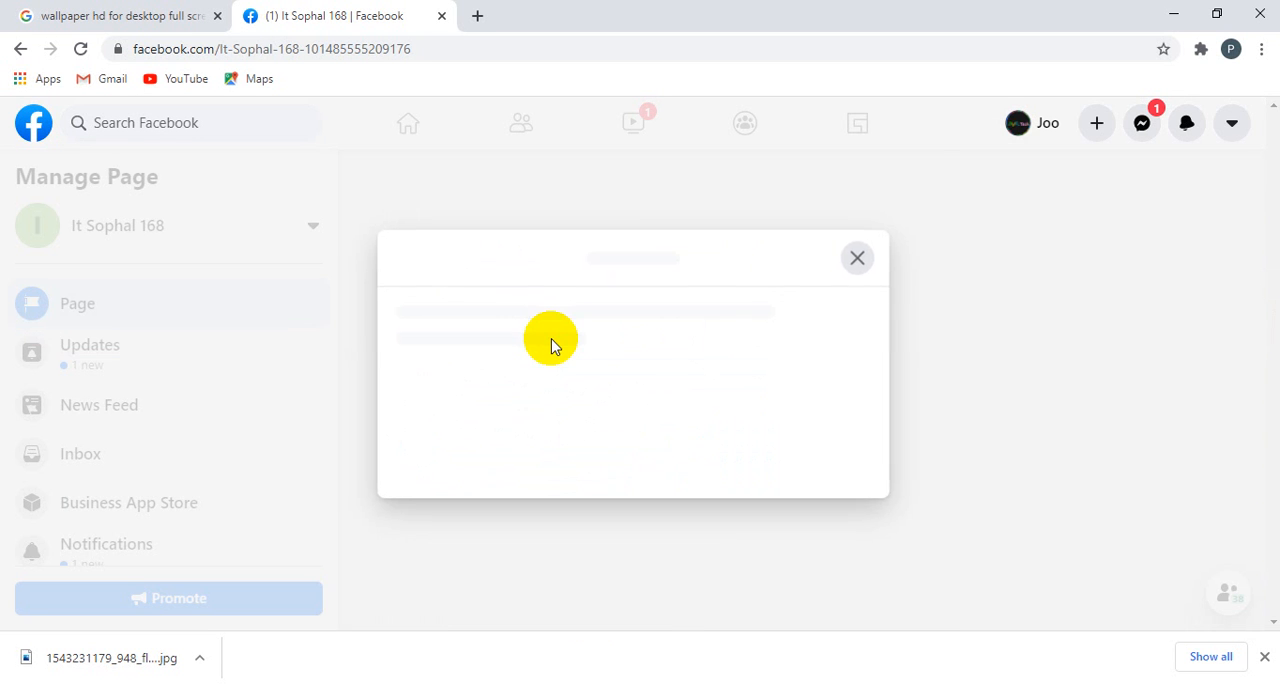
click(888, 368)
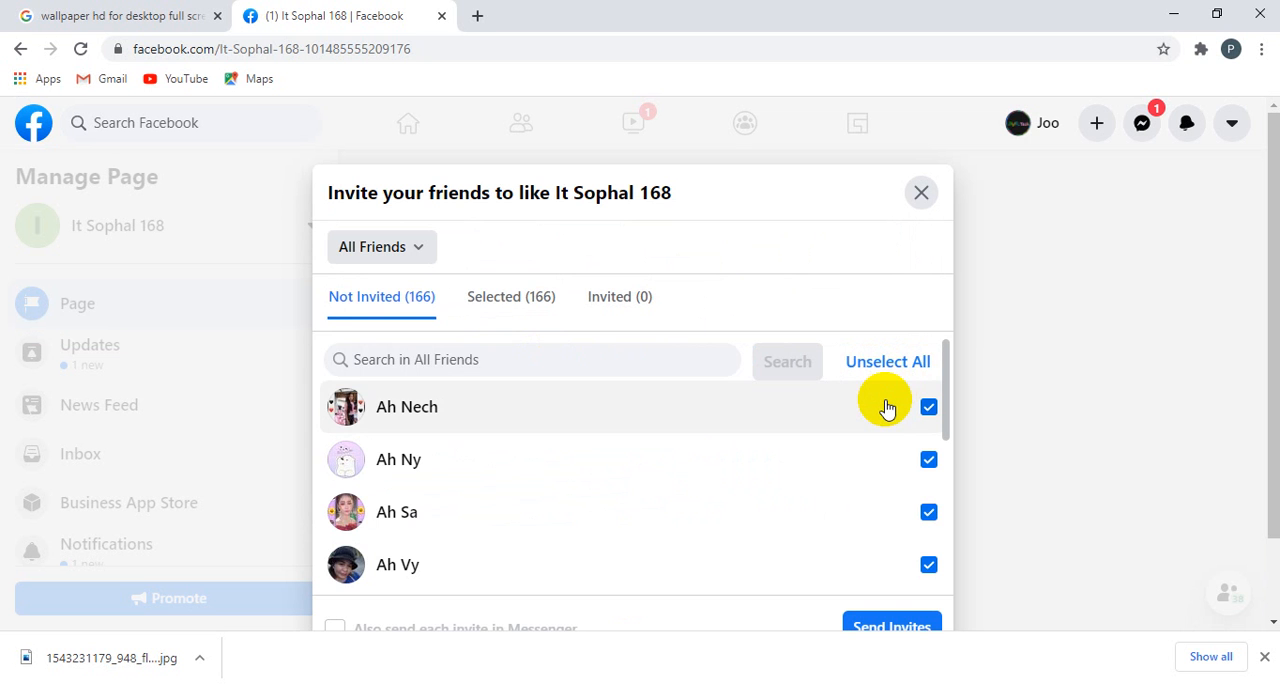
Step: Review the selected friends and try to send them all invitations to like the Page
scroll(887, 407, down, 3)
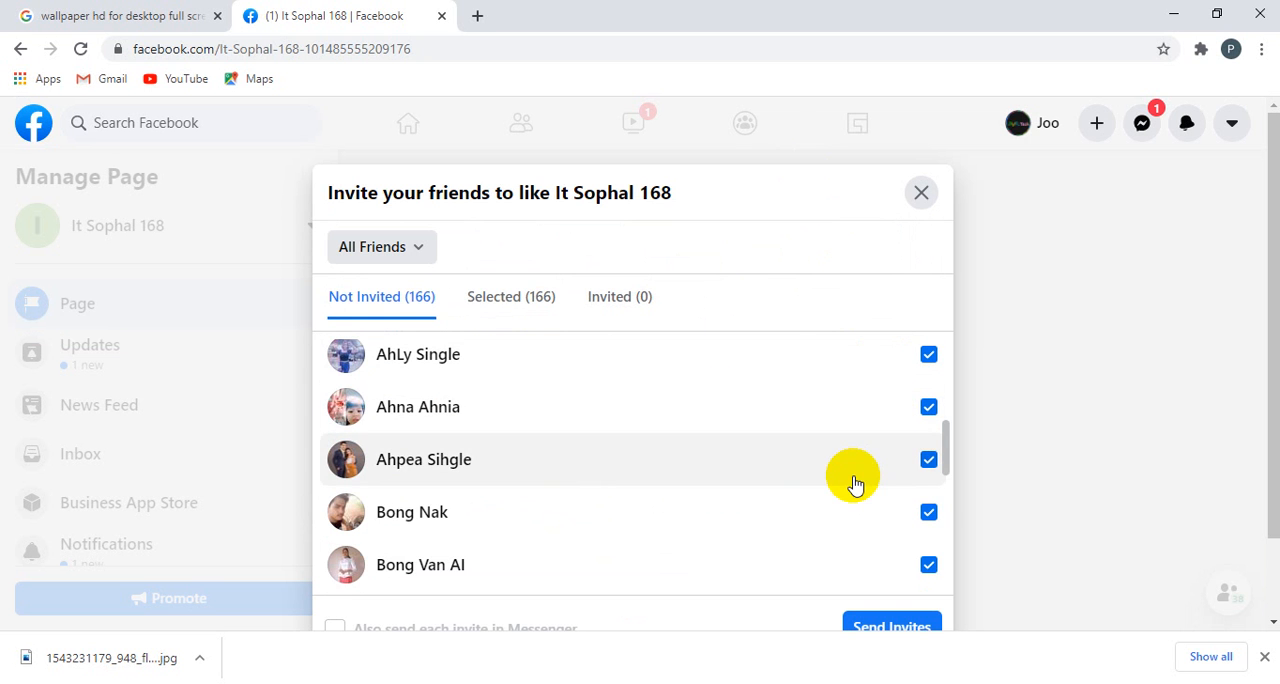
scroll(852, 484, down, 5)
scroll(860, 503, up, 3)
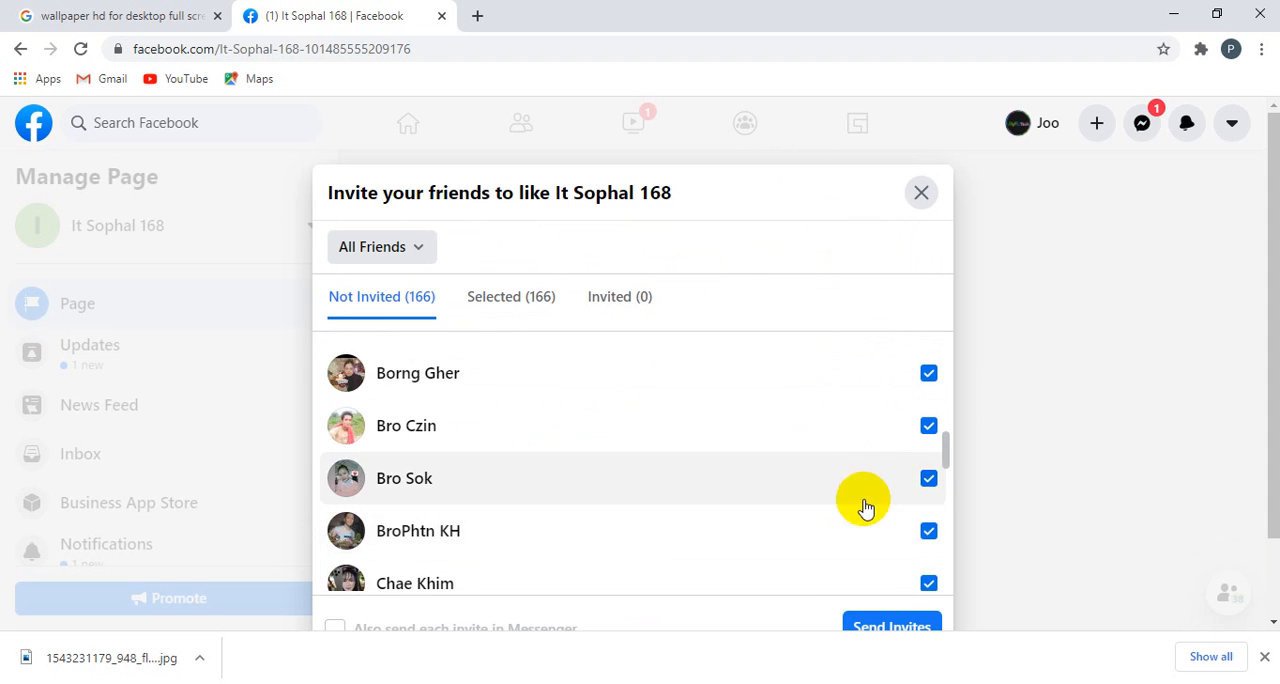
click(870, 628)
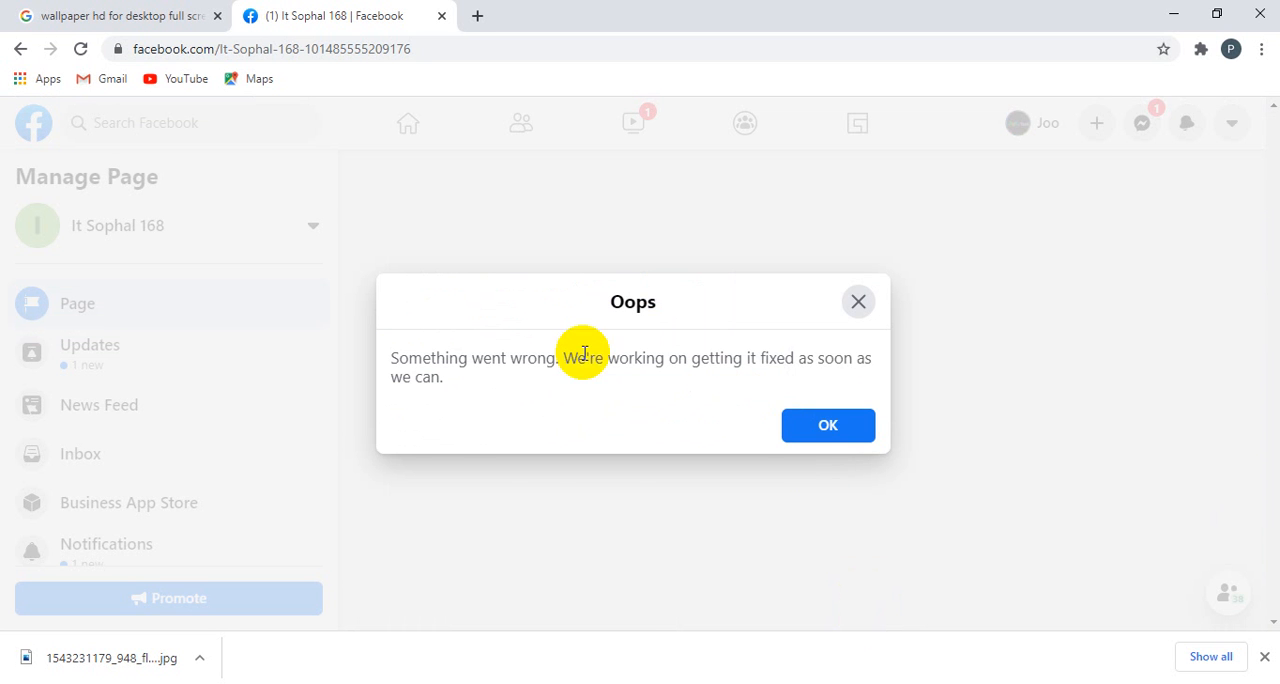
click(835, 428)
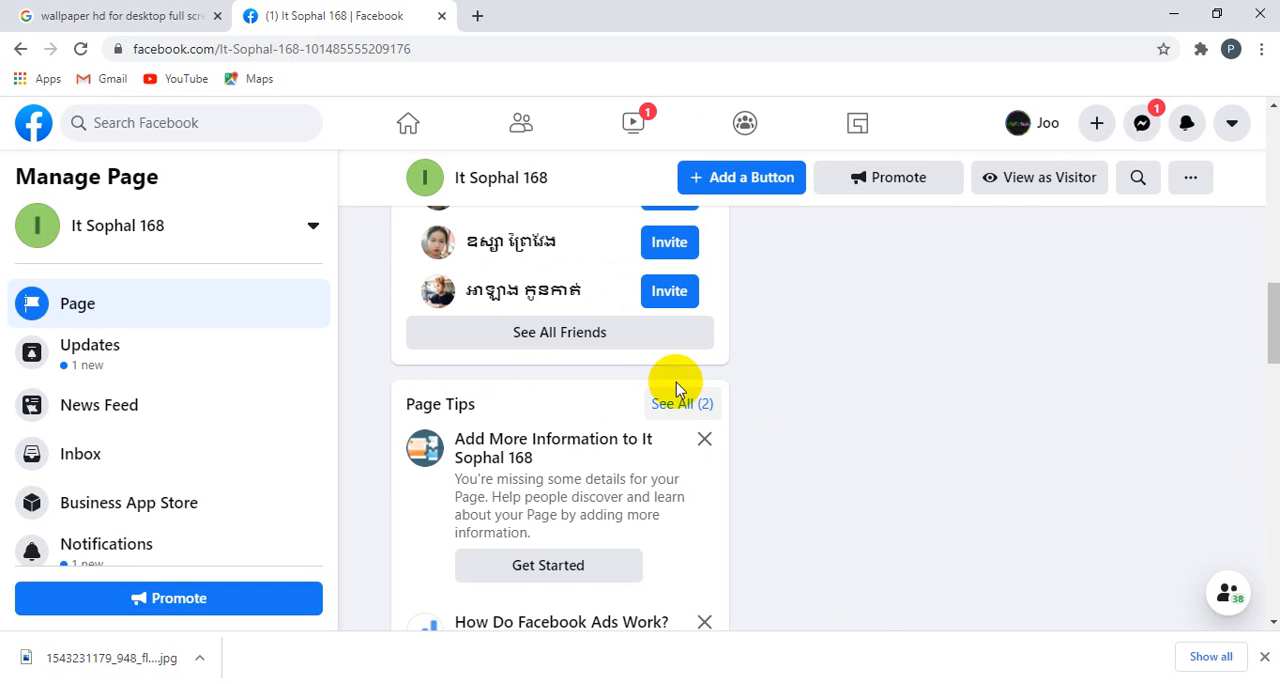
Step: Invite only the third suggested friend to like the Page
scroll(668, 410, up, 3)
scroll(668, 423, down, 2)
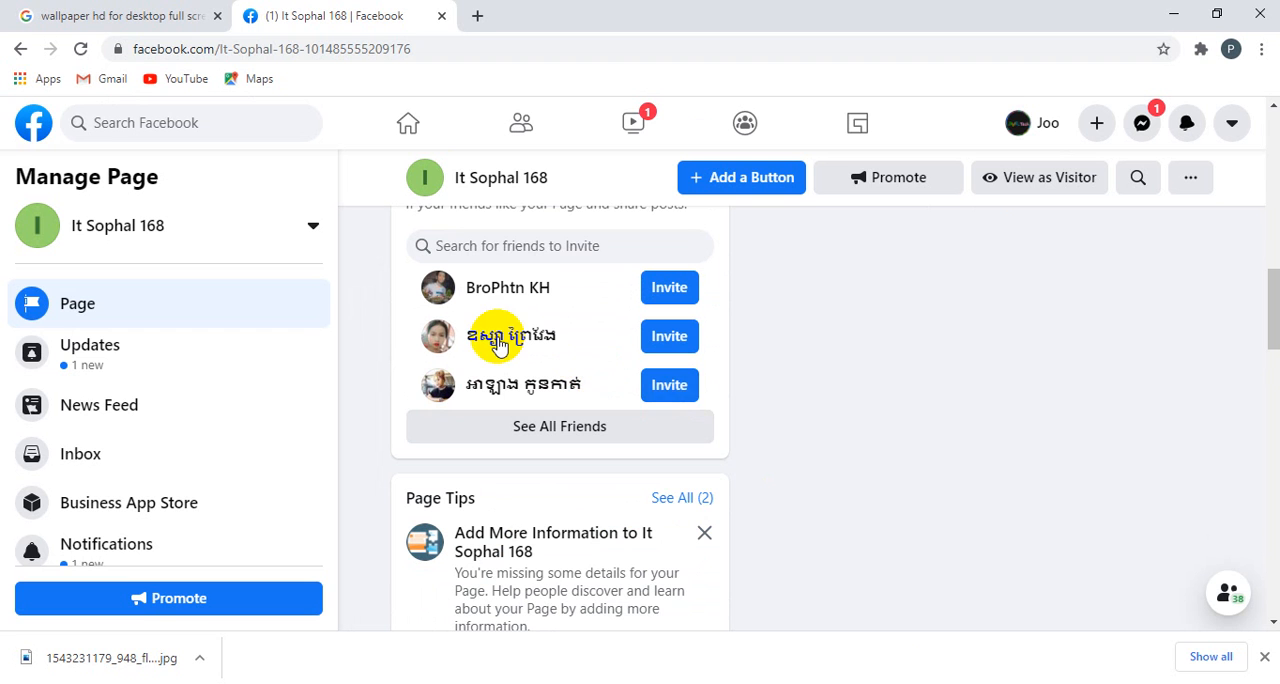
click(671, 393)
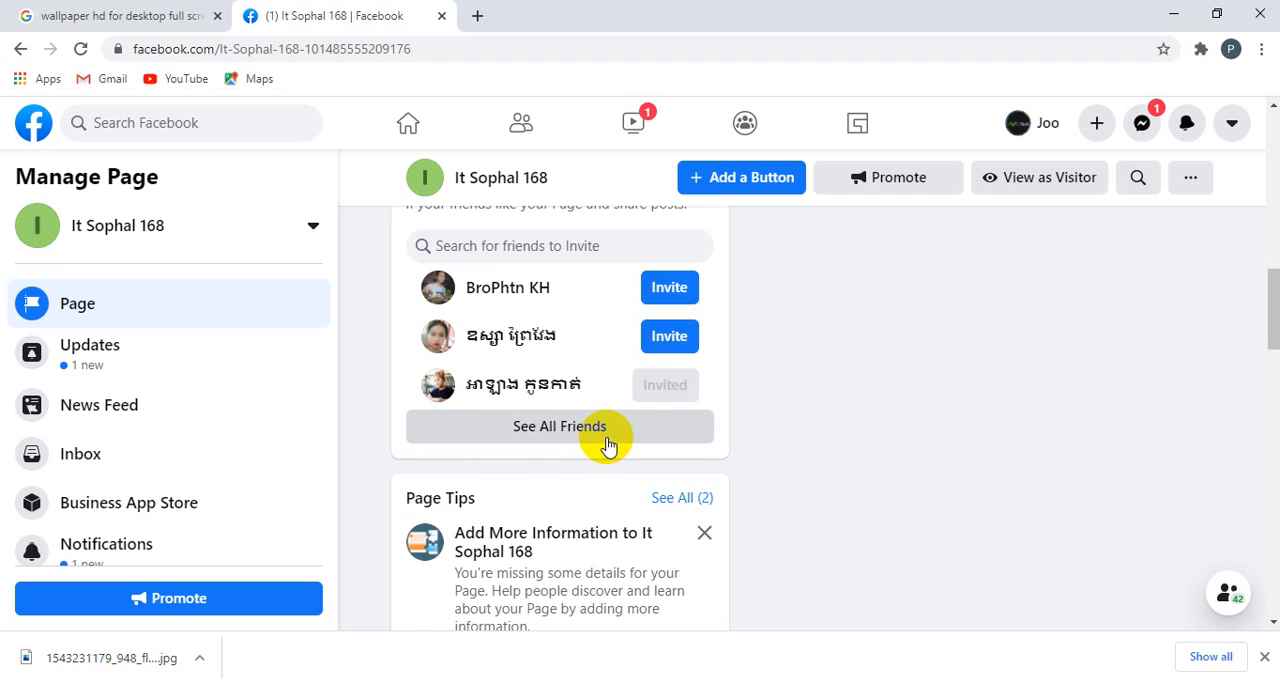
scroll(609, 445, down, 10)
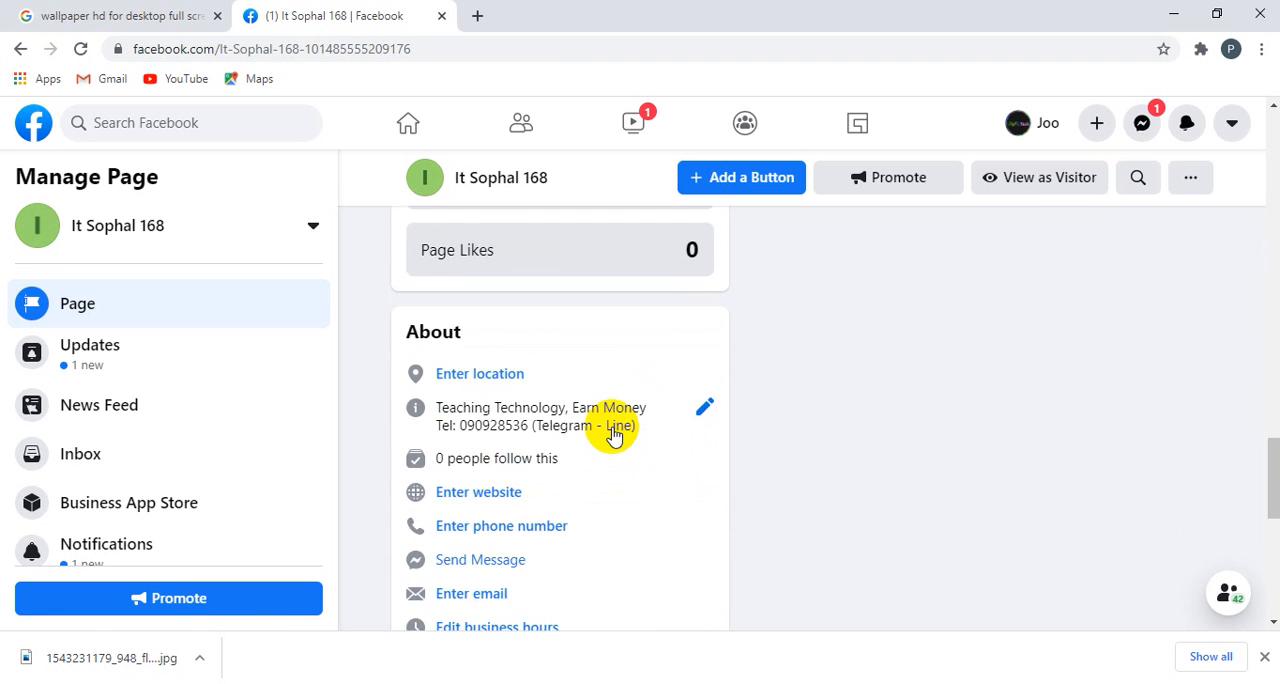
scroll(612, 428, down, 3)
scroll(612, 426, up, 3)
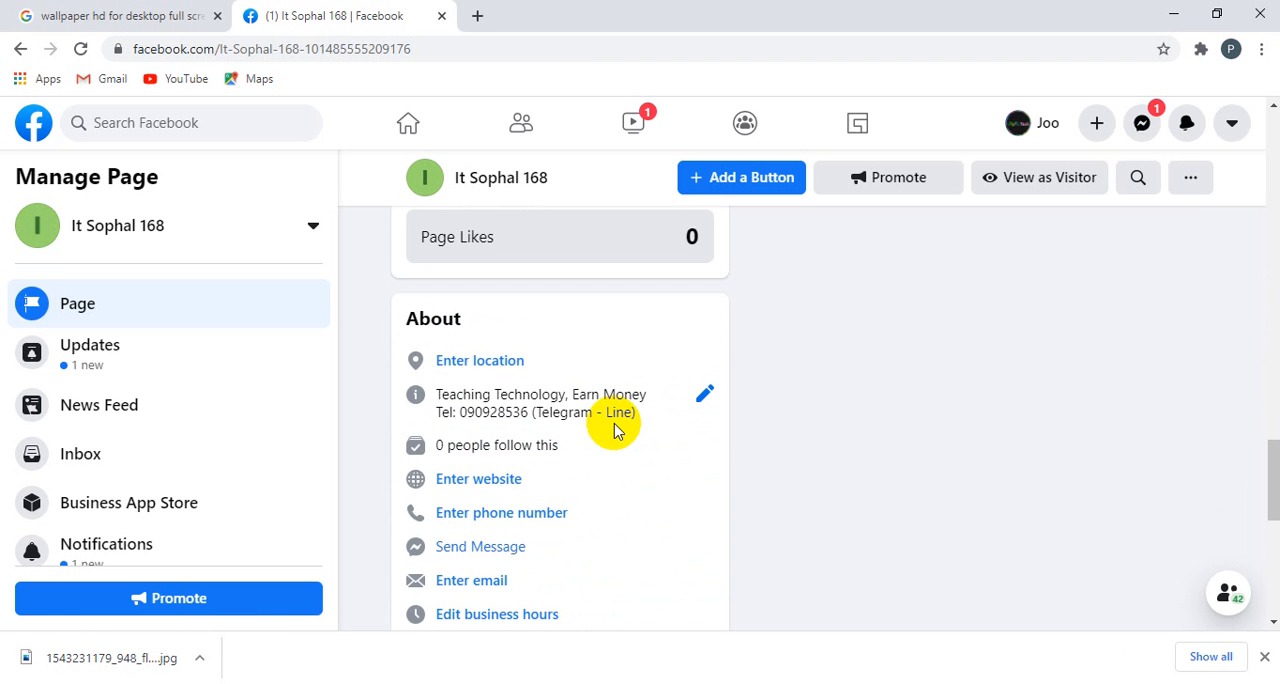
click(500, 520)
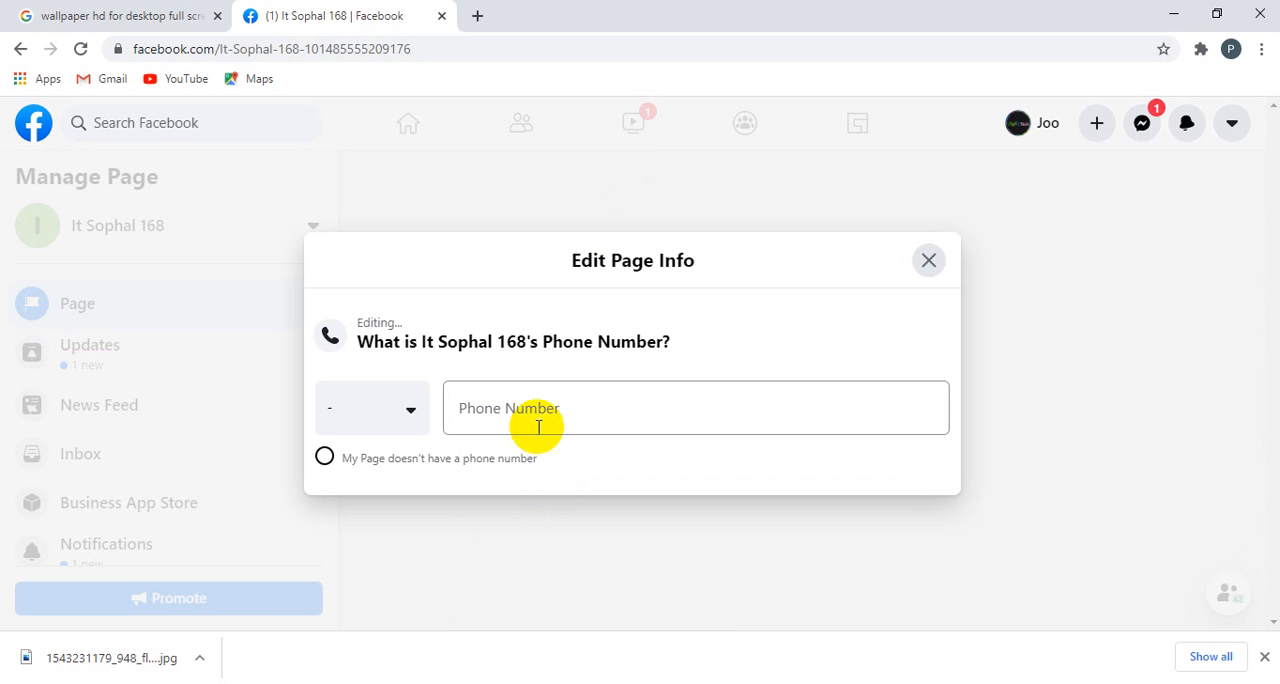
click(413, 412)
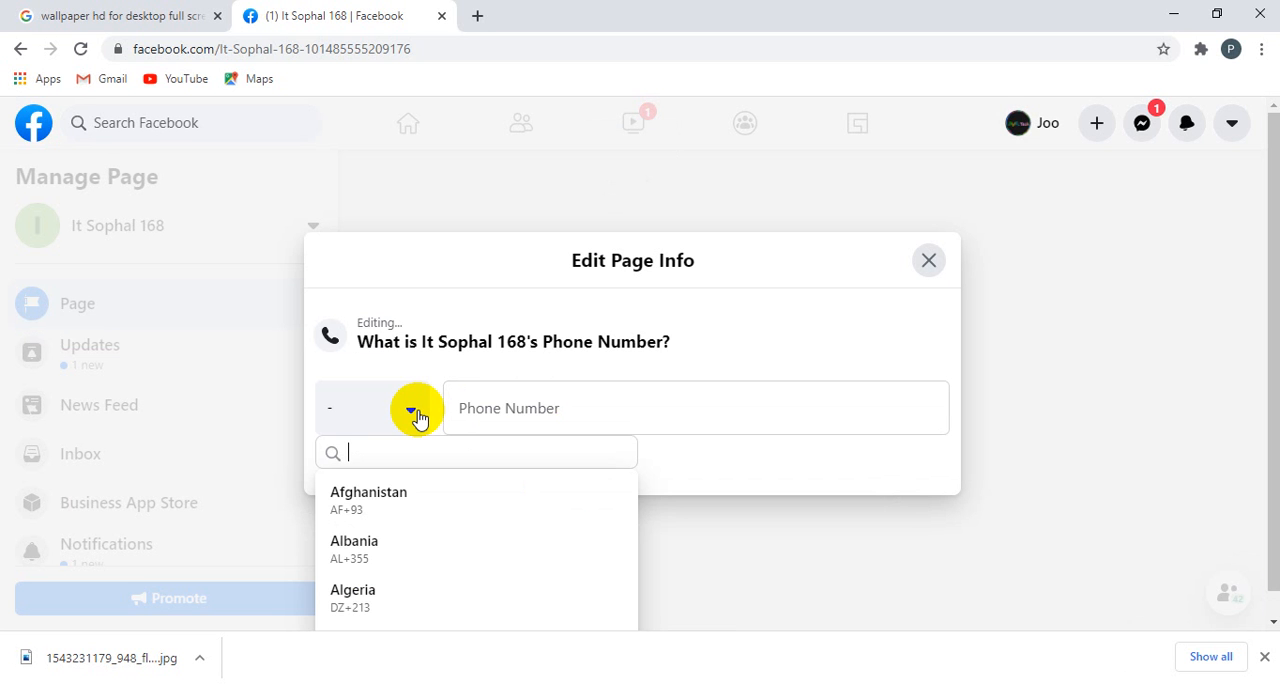
text(ca)
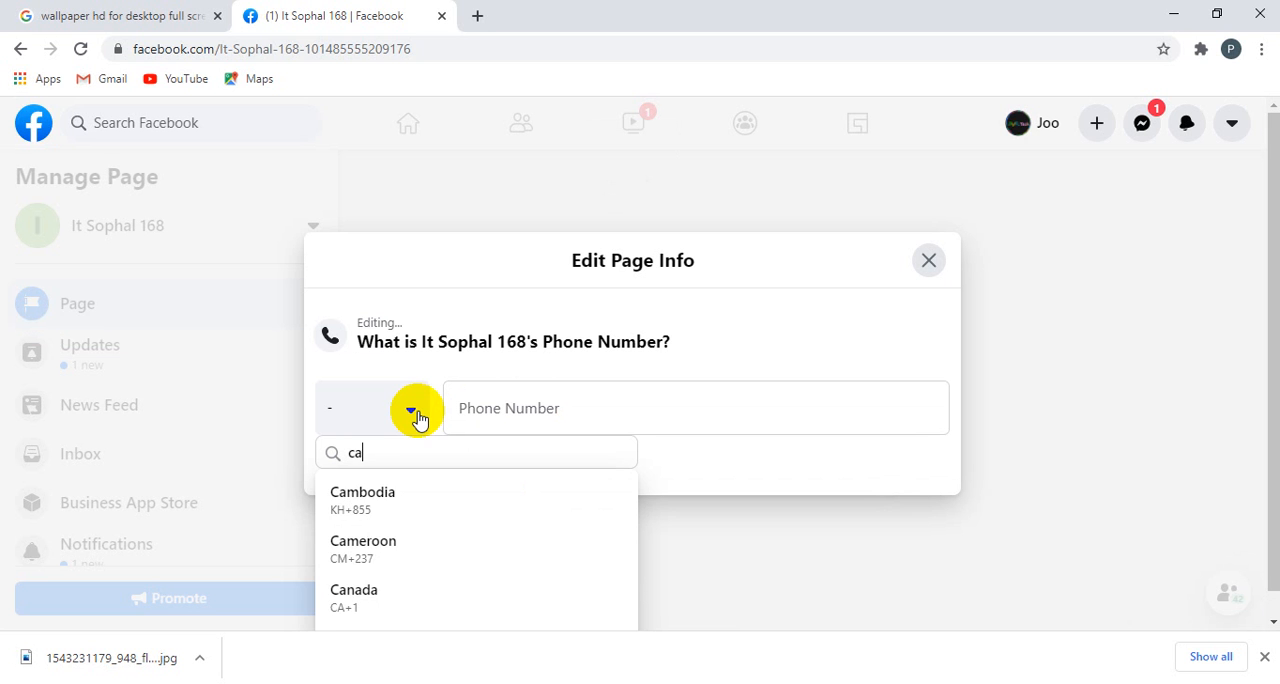
text(m)
click(350, 498)
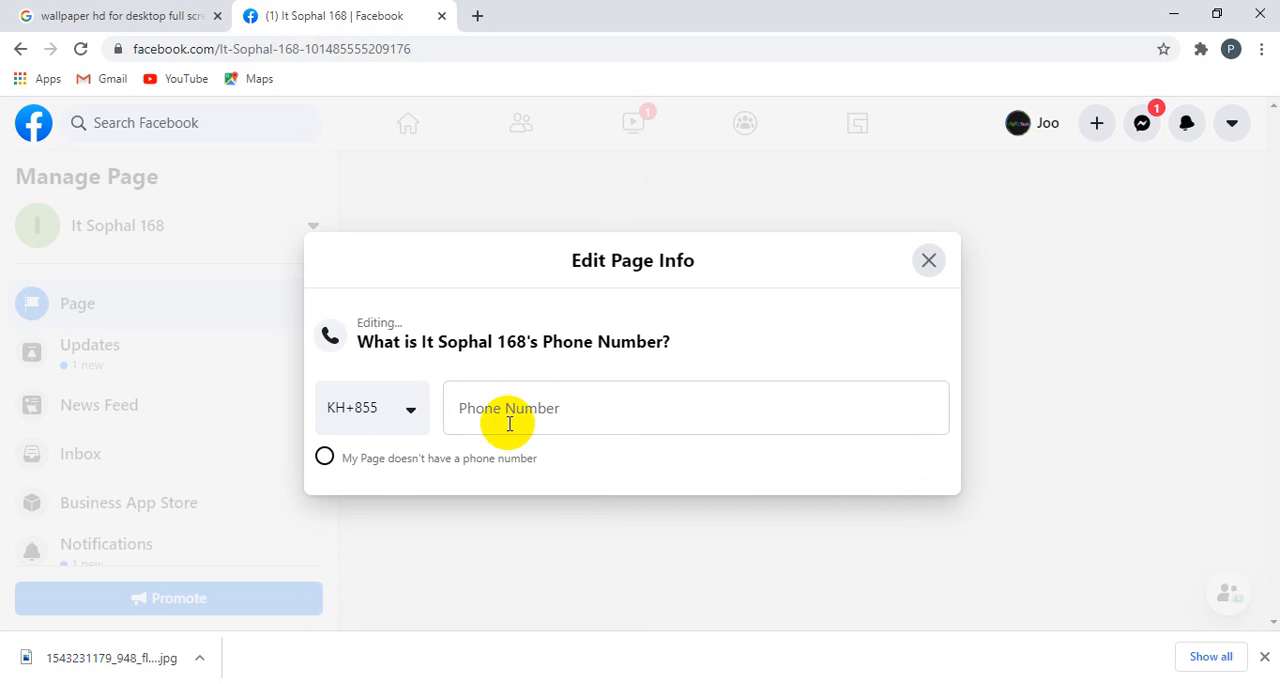
click(512, 410)
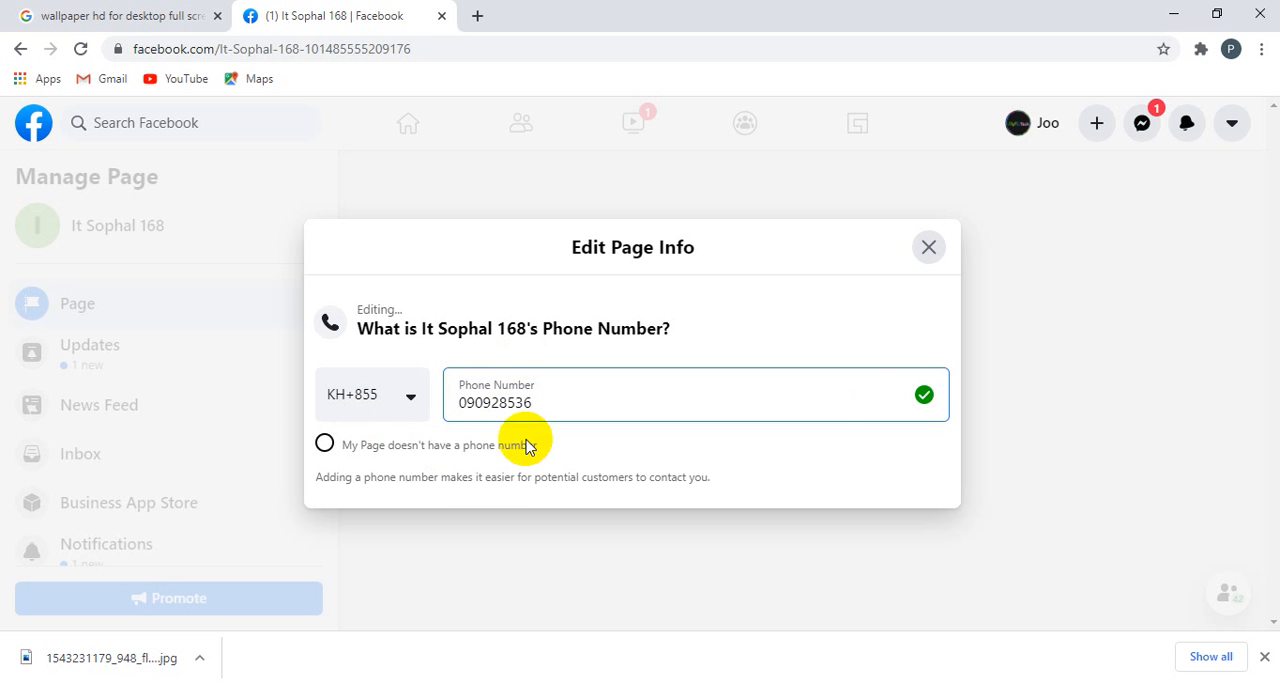
click(1057, 480)
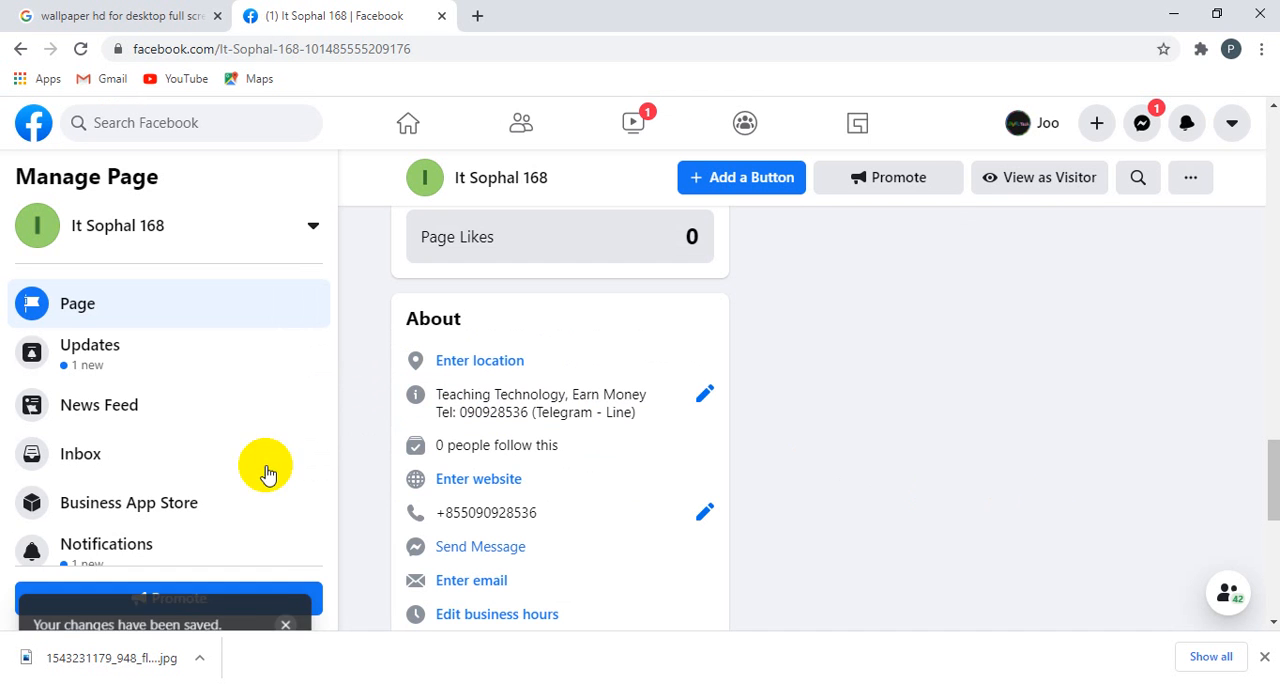
scroll(266, 466, down, 2)
scroll(608, 509, down, 3)
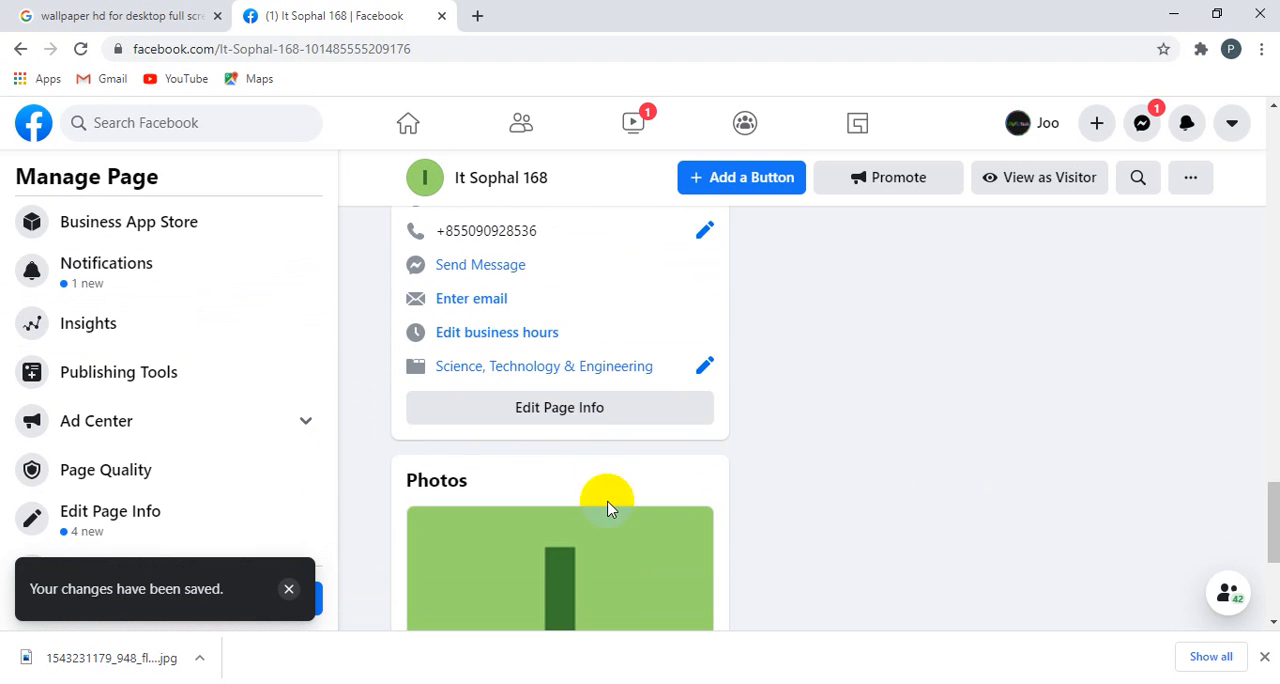
scroll(596, 469, up, 1)
scroll(596, 469, up, 1)
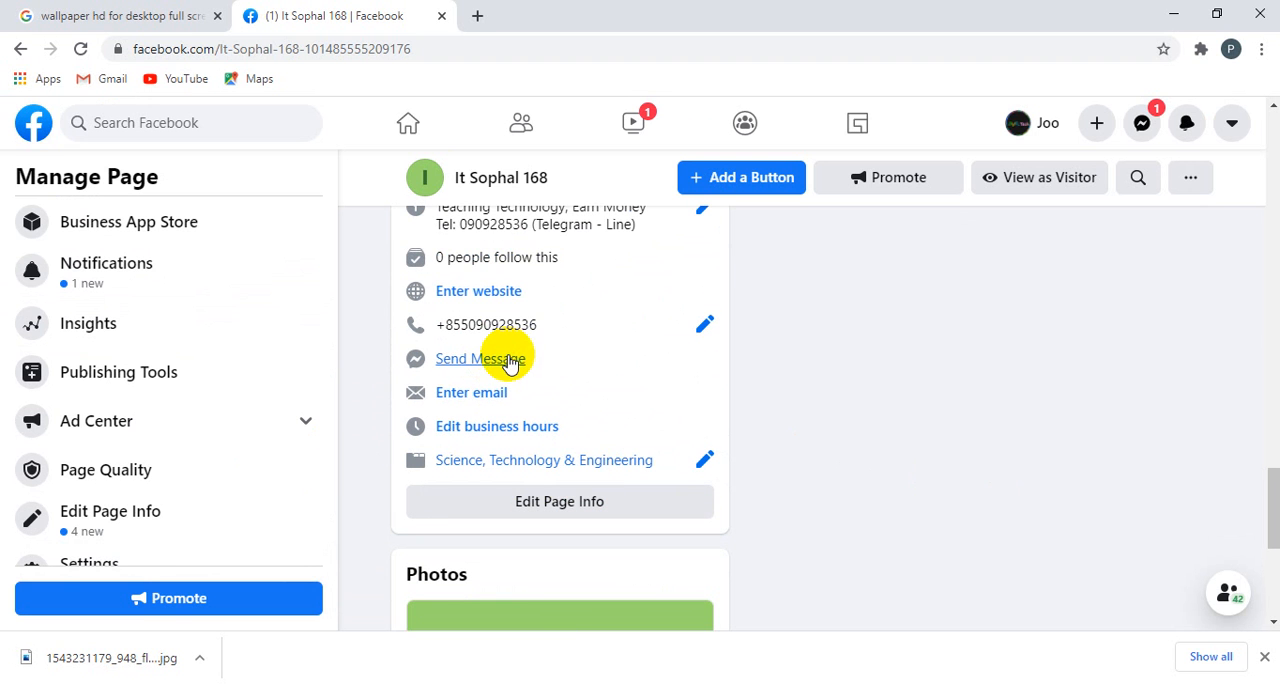
click(508, 358)
click(1166, 225)
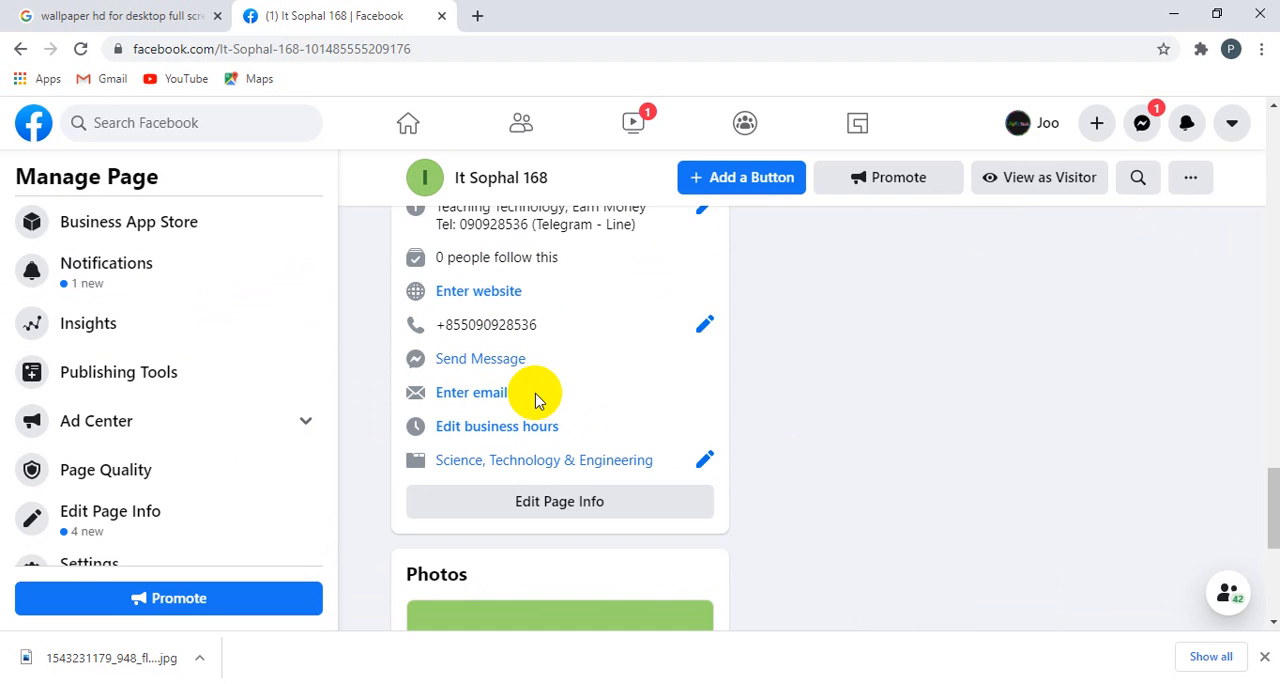
Step: Set the Page's business hours to Always Open
click(503, 425)
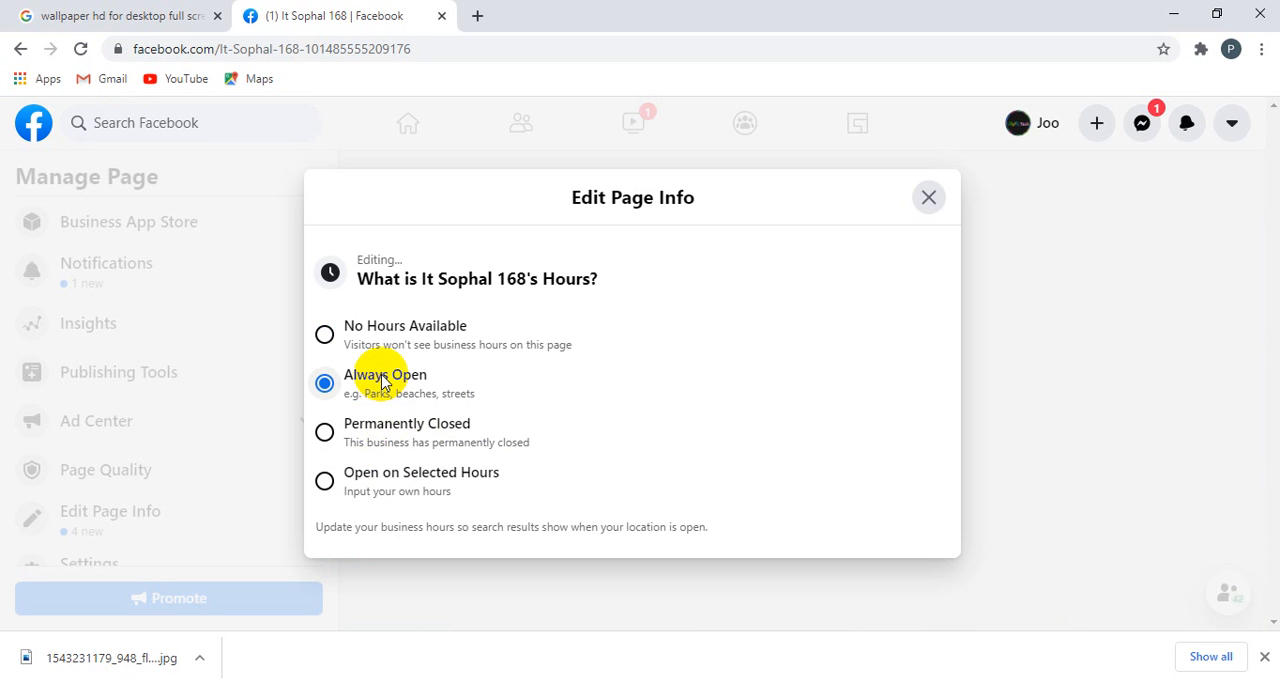
click(1020, 434)
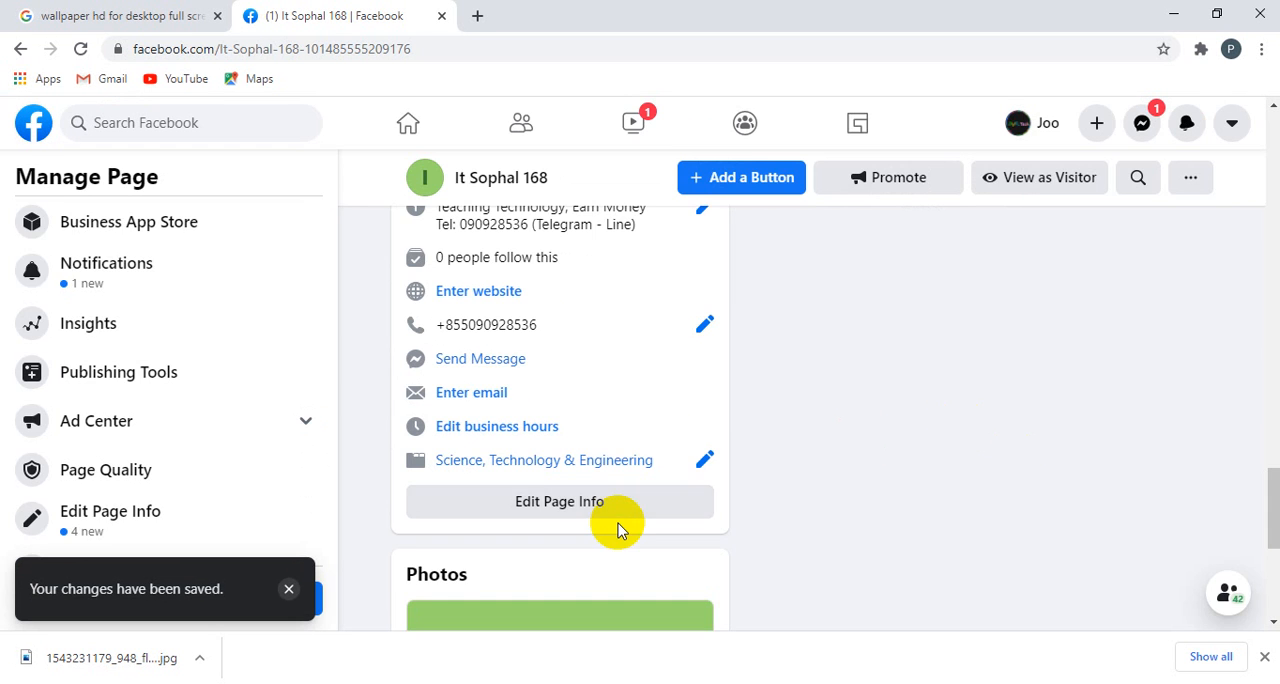
Step: Open the full Page info editor and review the General and Contact details
scroll(617, 530, down, 4)
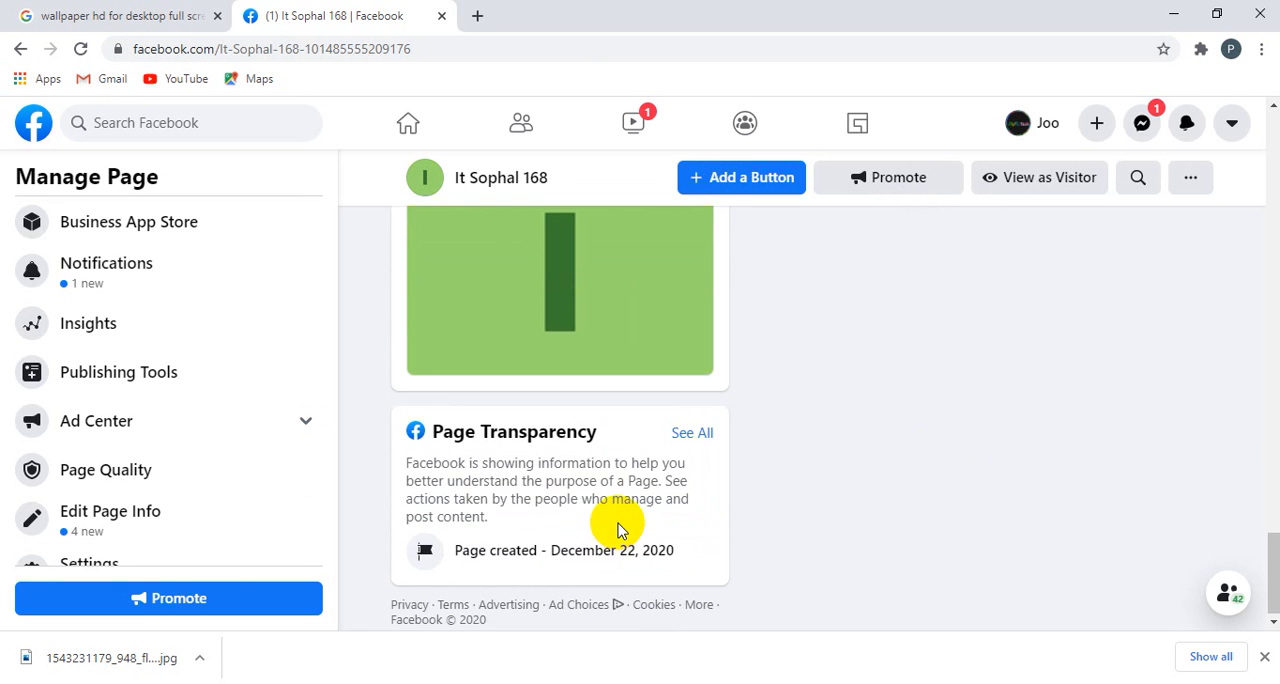
scroll(617, 504, up, 3)
click(570, 354)
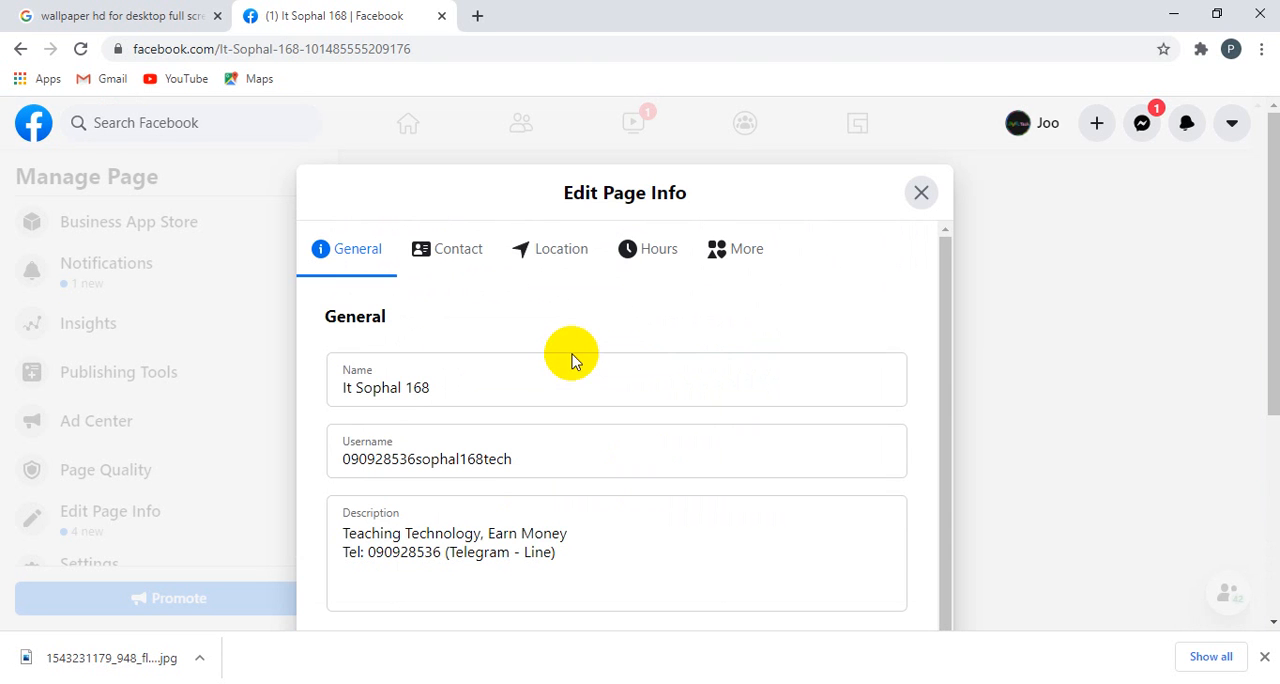
scroll(583, 422, down, 1)
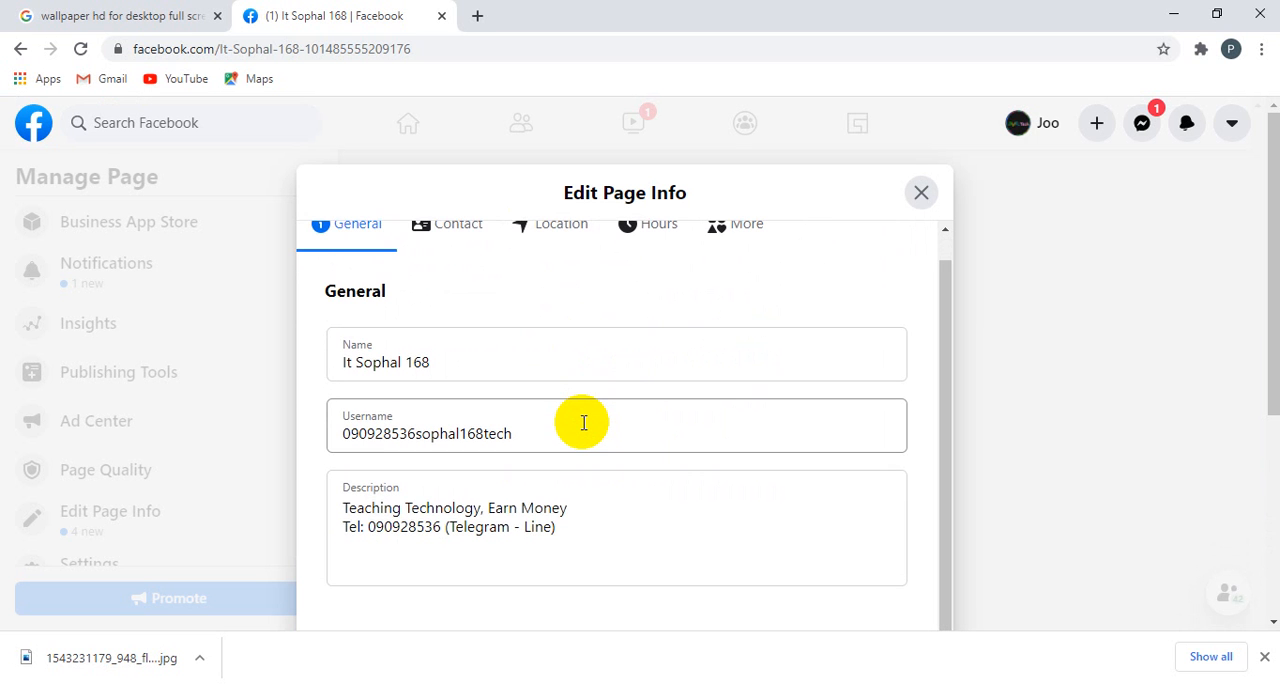
scroll(581, 422, up, 1)
click(460, 258)
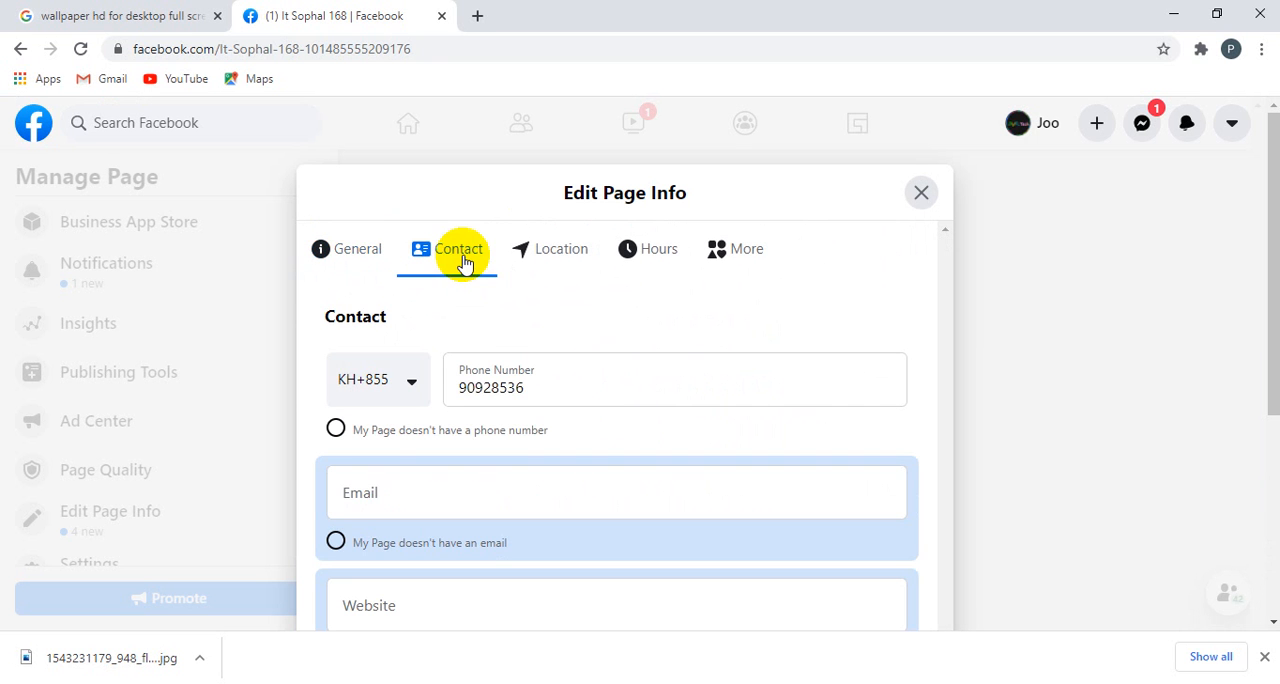
scroll(518, 486, down, 1)
scroll(418, 484, up, 3)
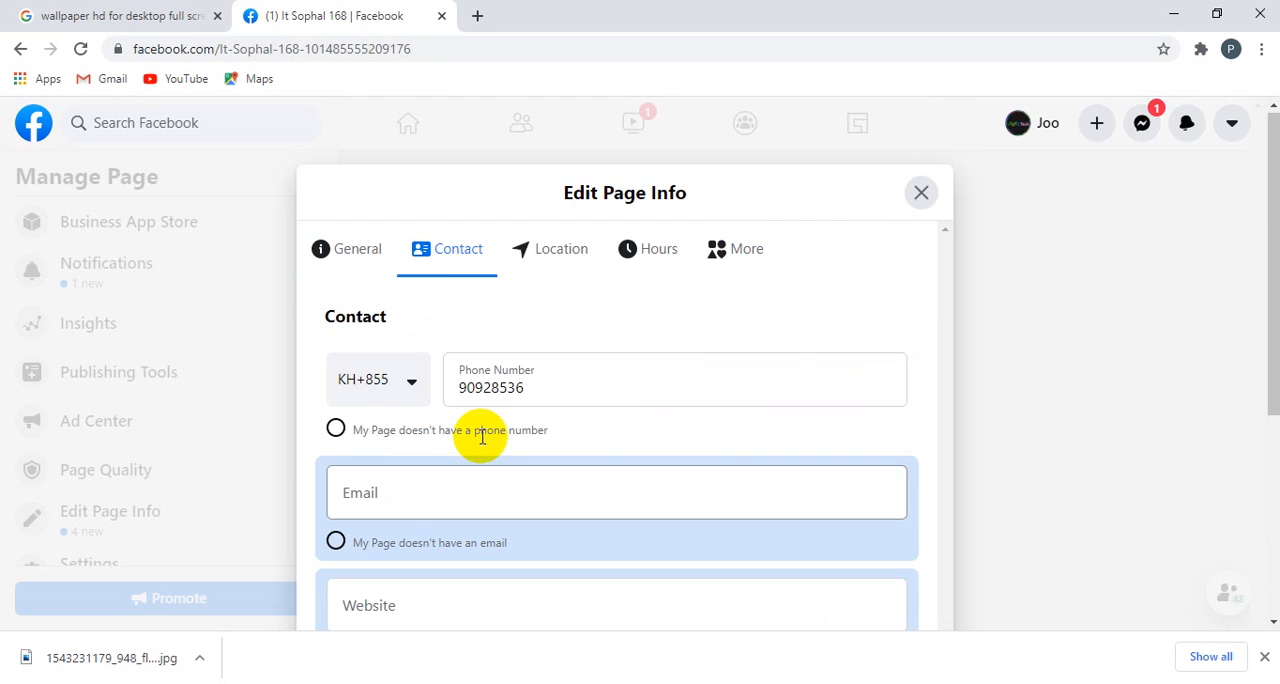
Step: Enter Cambodia as the address in the Page's location details and replace it with Japan
click(562, 252)
scroll(490, 450, down, 2)
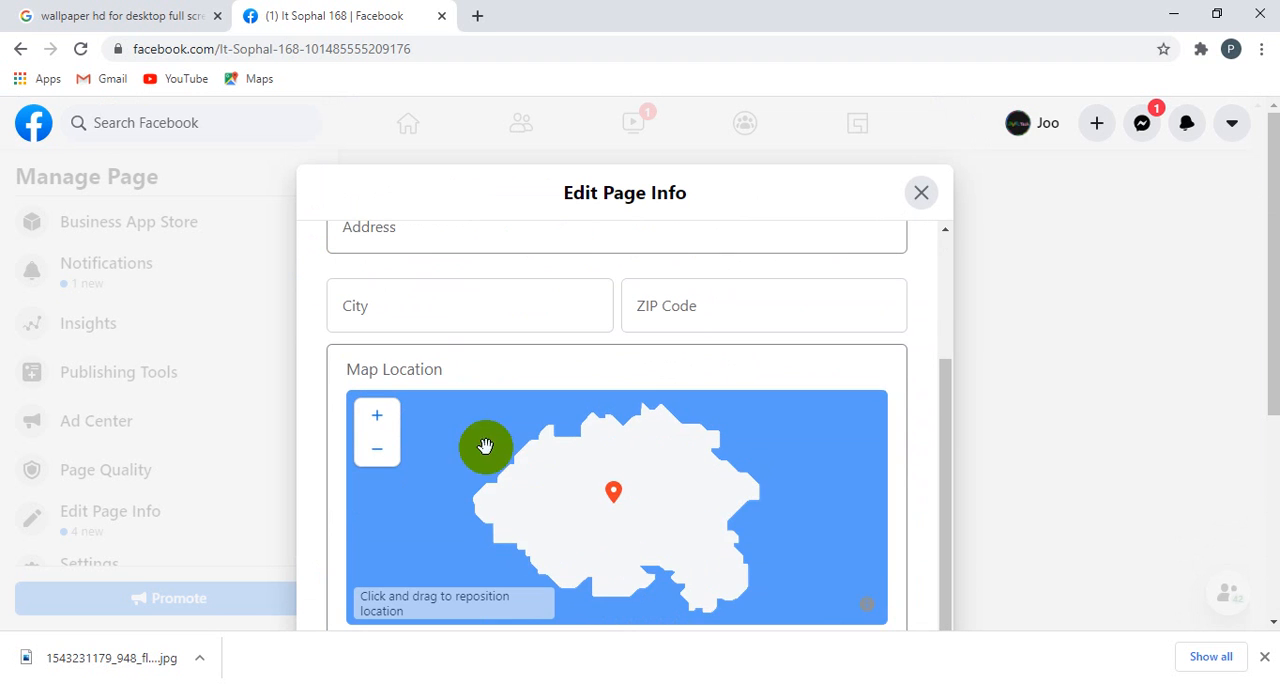
scroll(490, 438, down, 2)
scroll(495, 442, up, 3)
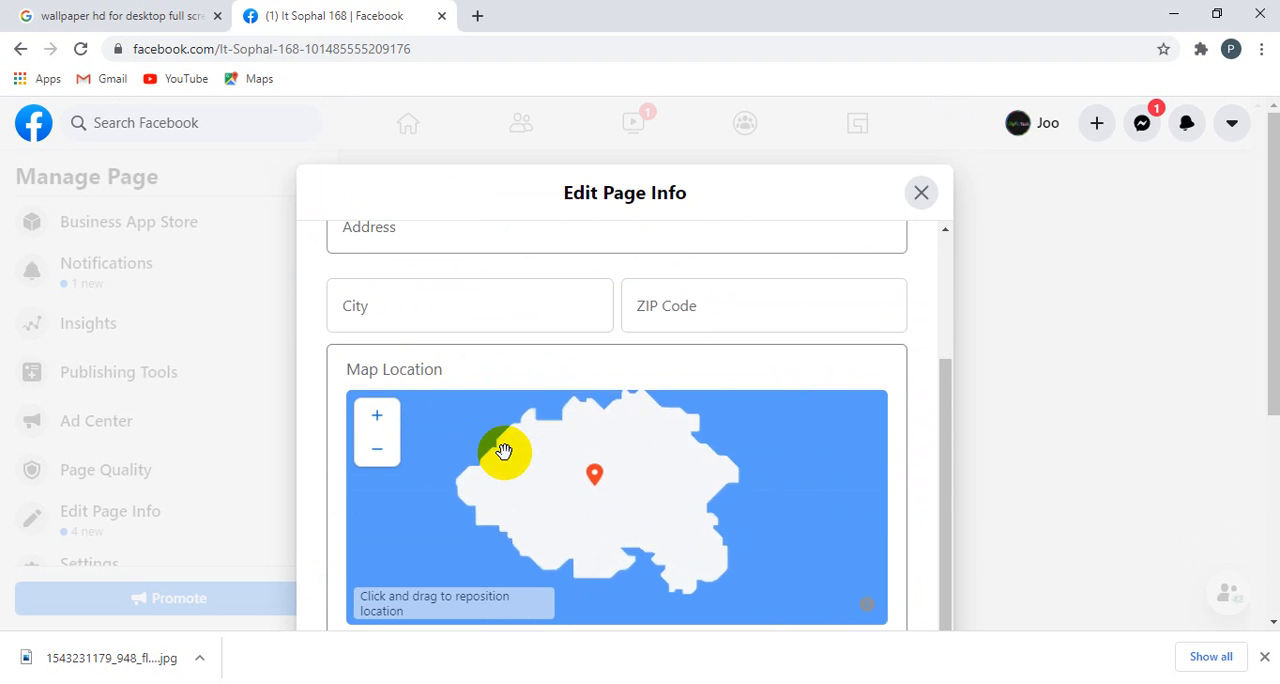
scroll(446, 384, up, 1)
scroll(446, 384, up, 1)
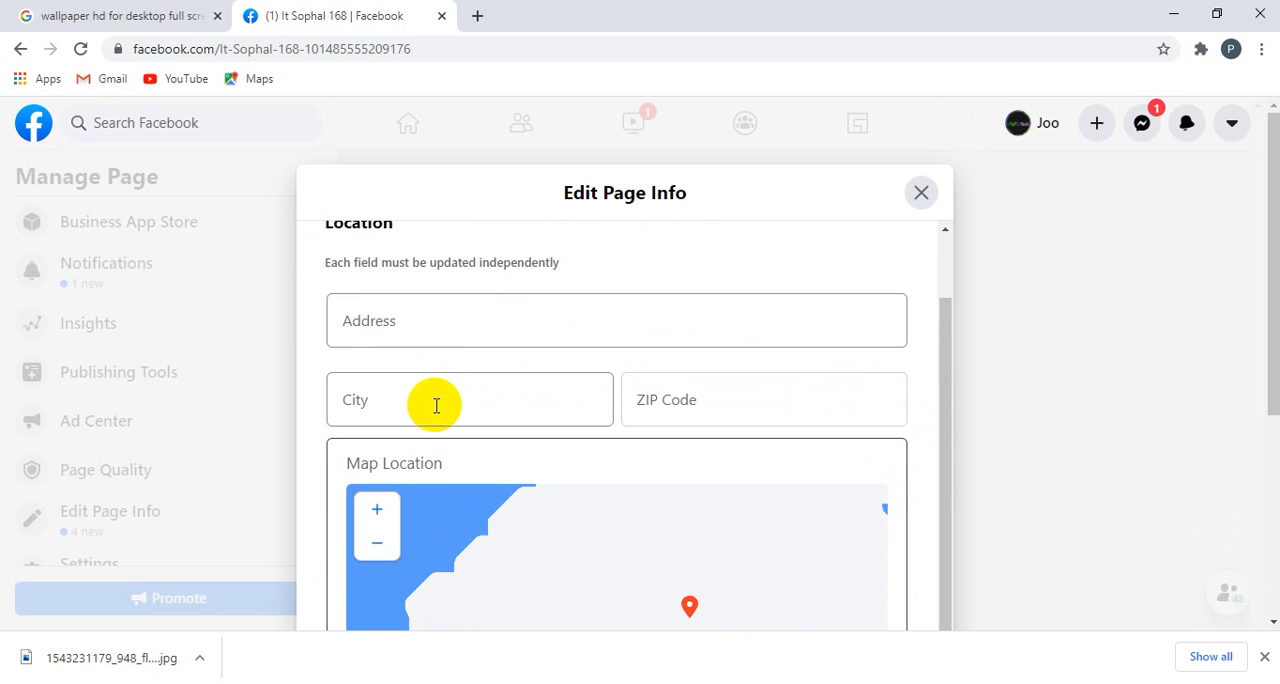
click(408, 323)
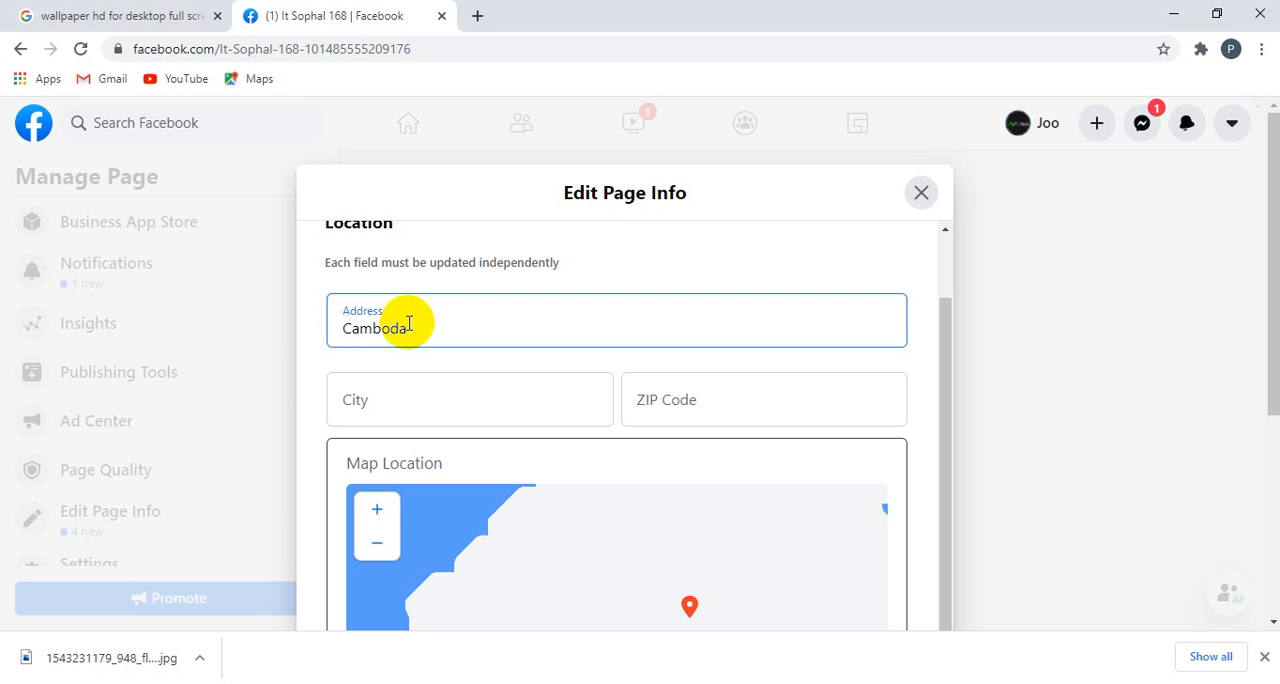
text(Cambodia)
drag(426, 334, 258, 338)
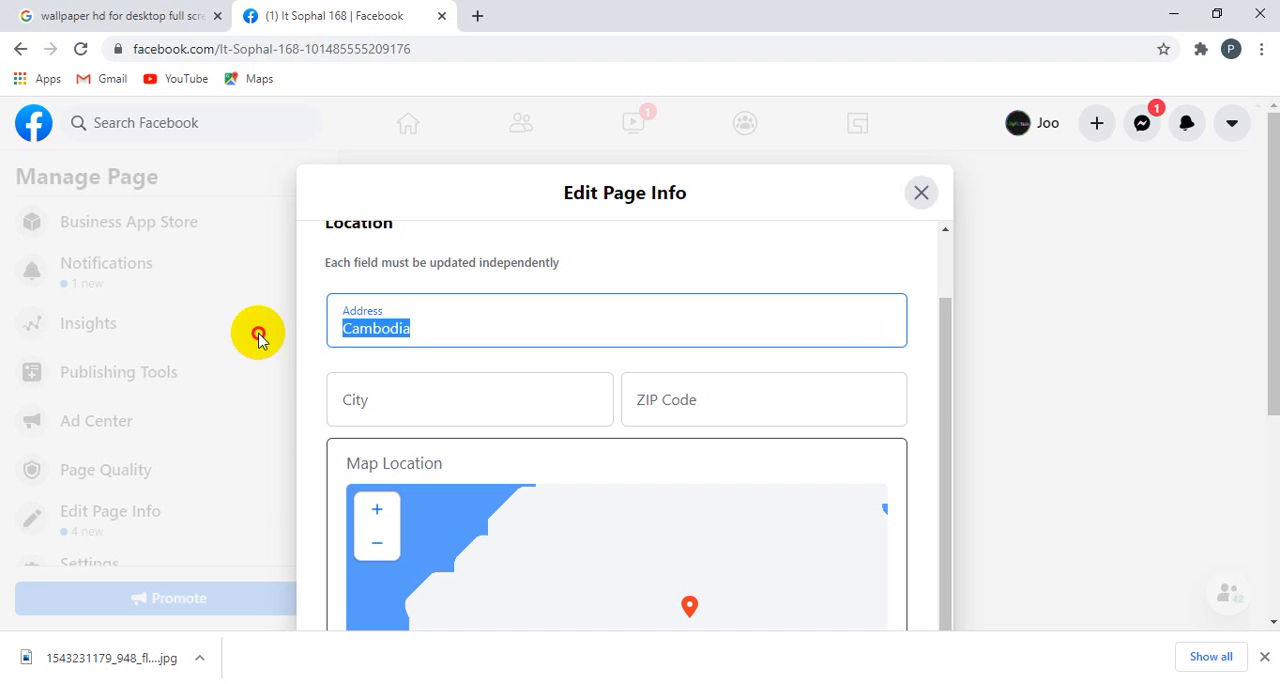
key(BackSpace)
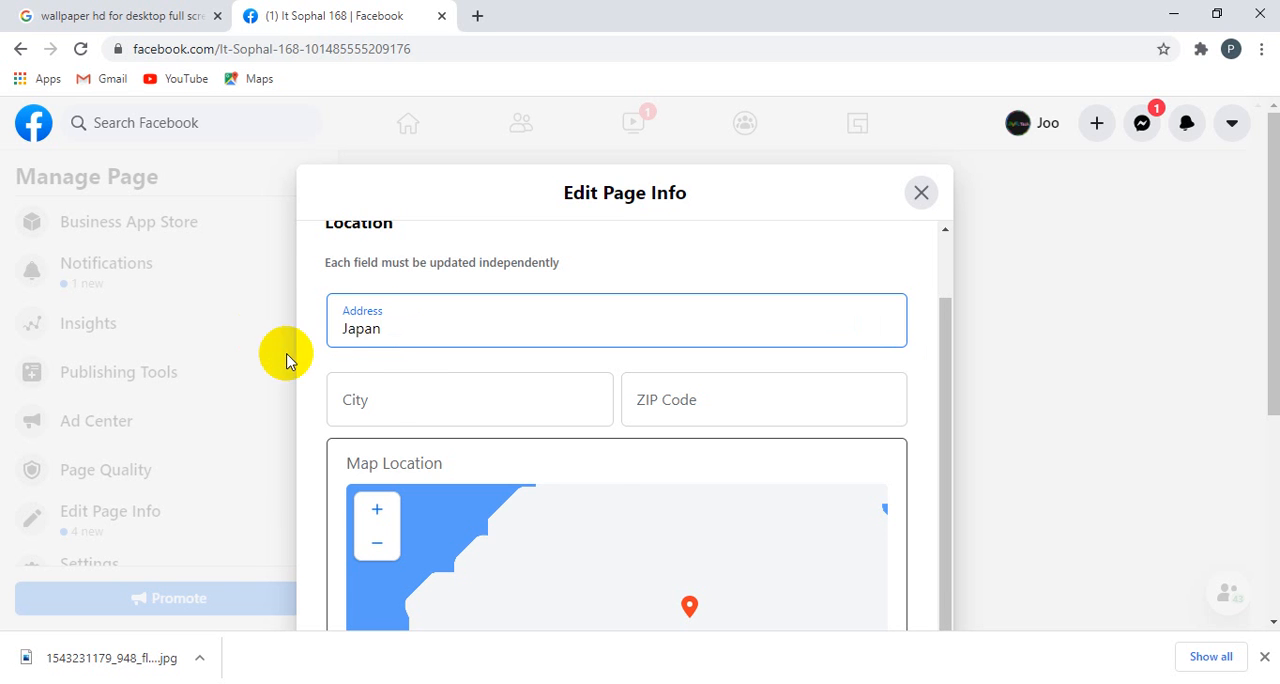
Step: Save the Page's address, leaving the City and ZIP Code empty
click(386, 402)
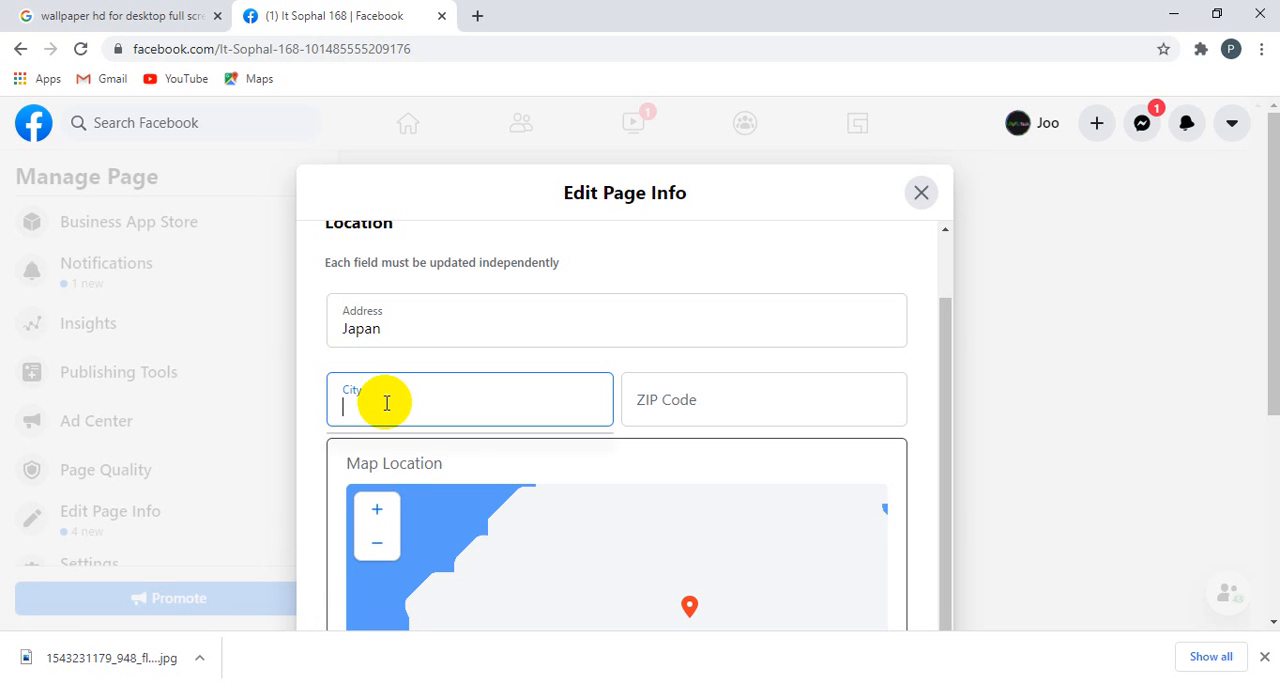
click(666, 405)
scroll(666, 423, down, 5)
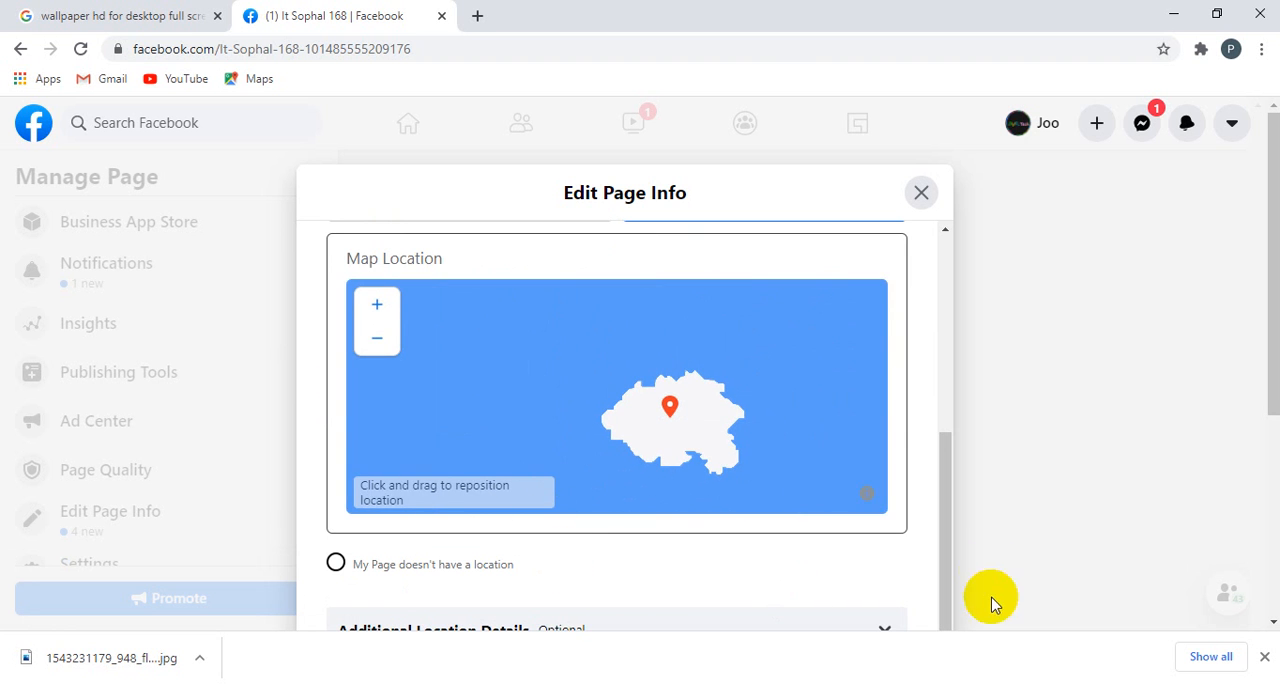
click(946, 483)
drag(946, 483, 928, 383)
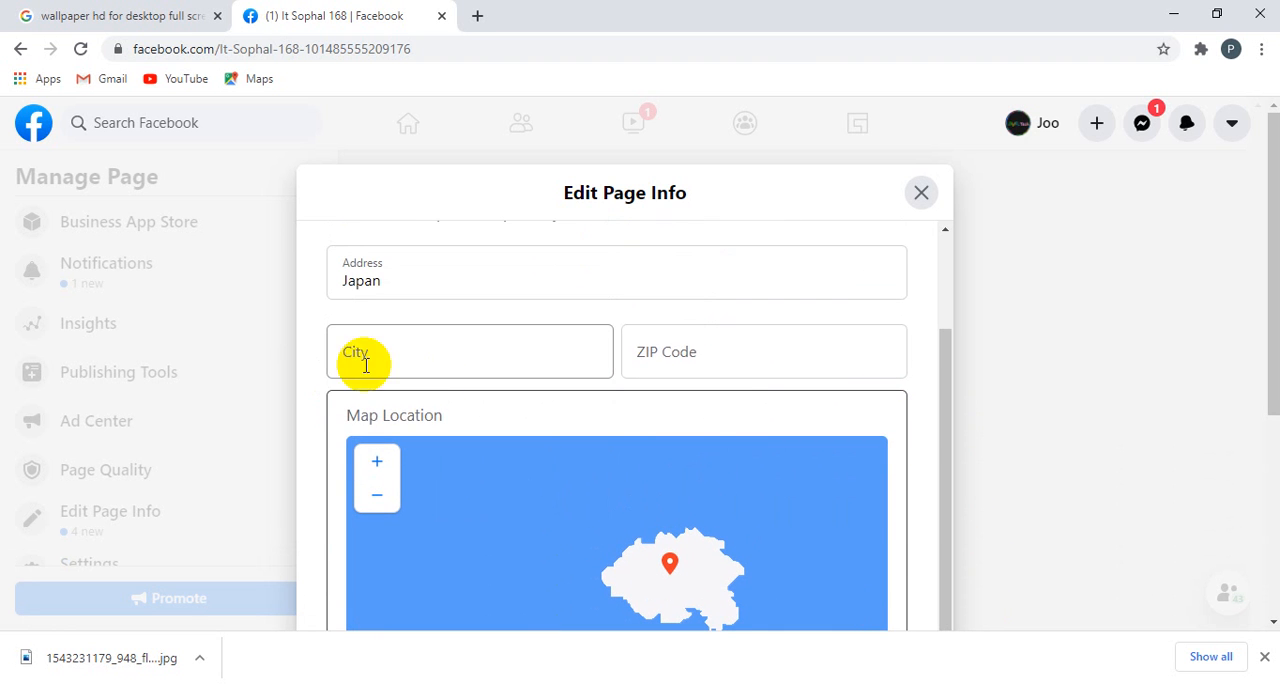
click(405, 275)
click(383, 351)
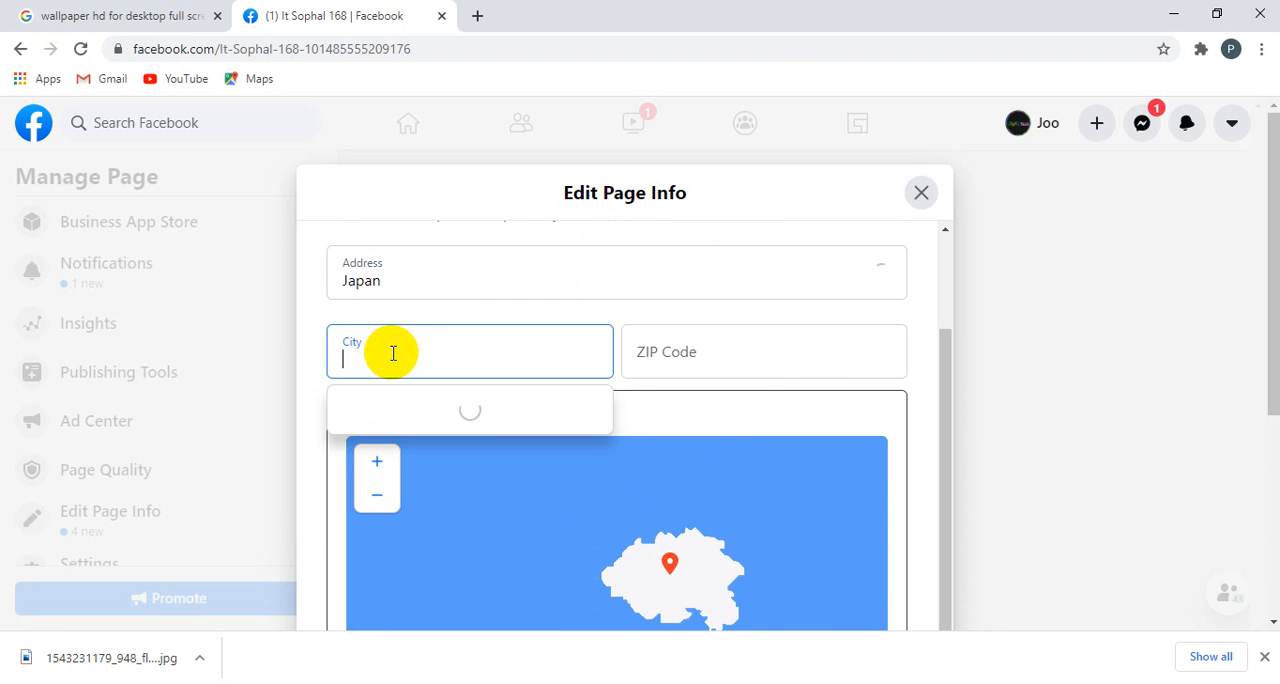
click(666, 349)
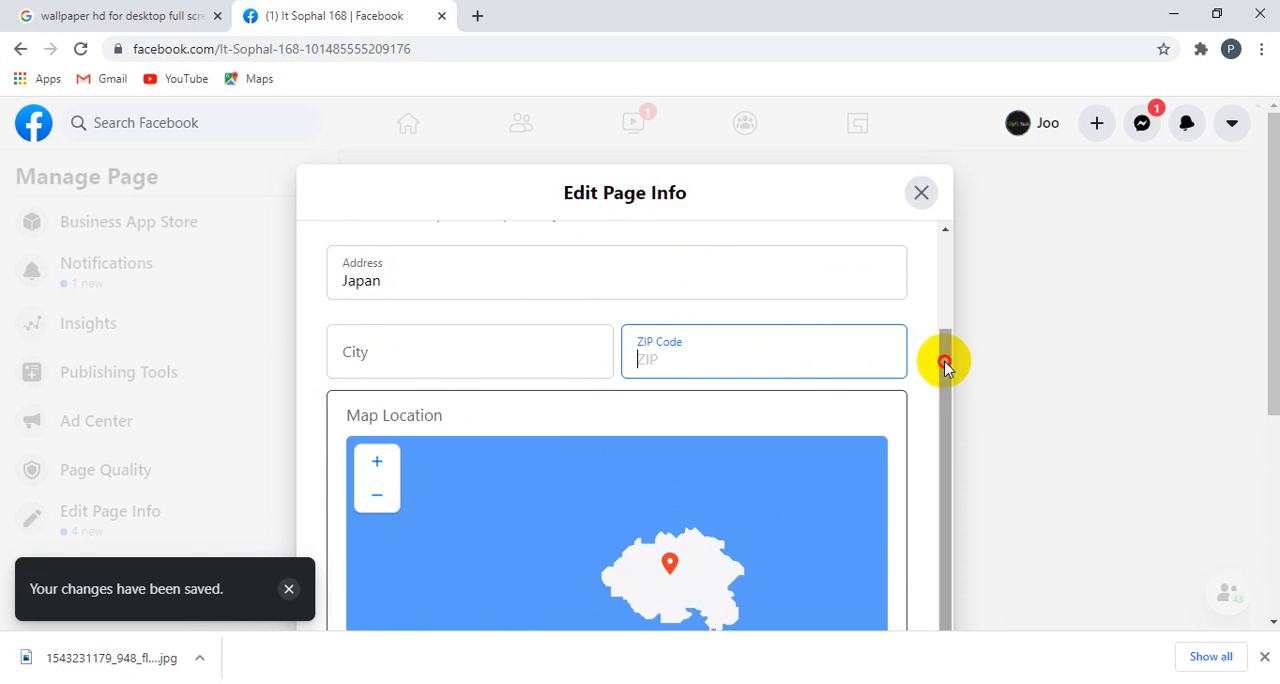
Step: Look over the additional location details and the Service Area, and close the Page info editor
drag(946, 360, 943, 492)
scroll(486, 570, down, 5)
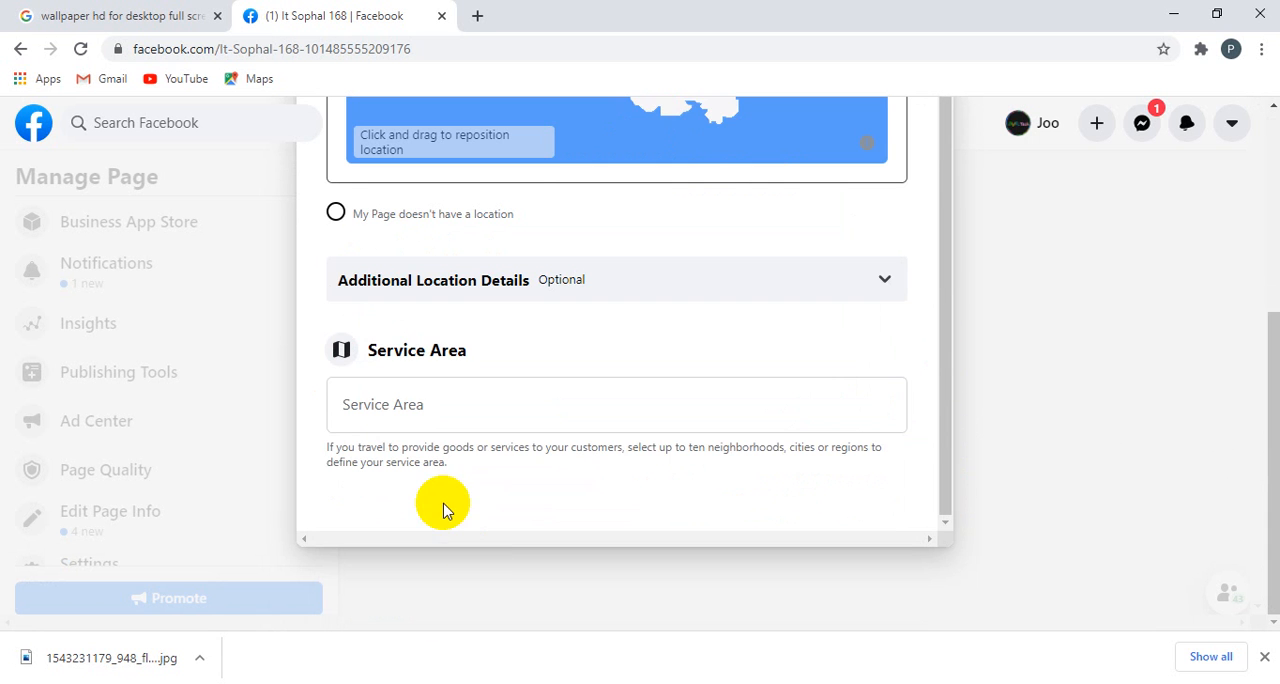
scroll(470, 440, up, 2)
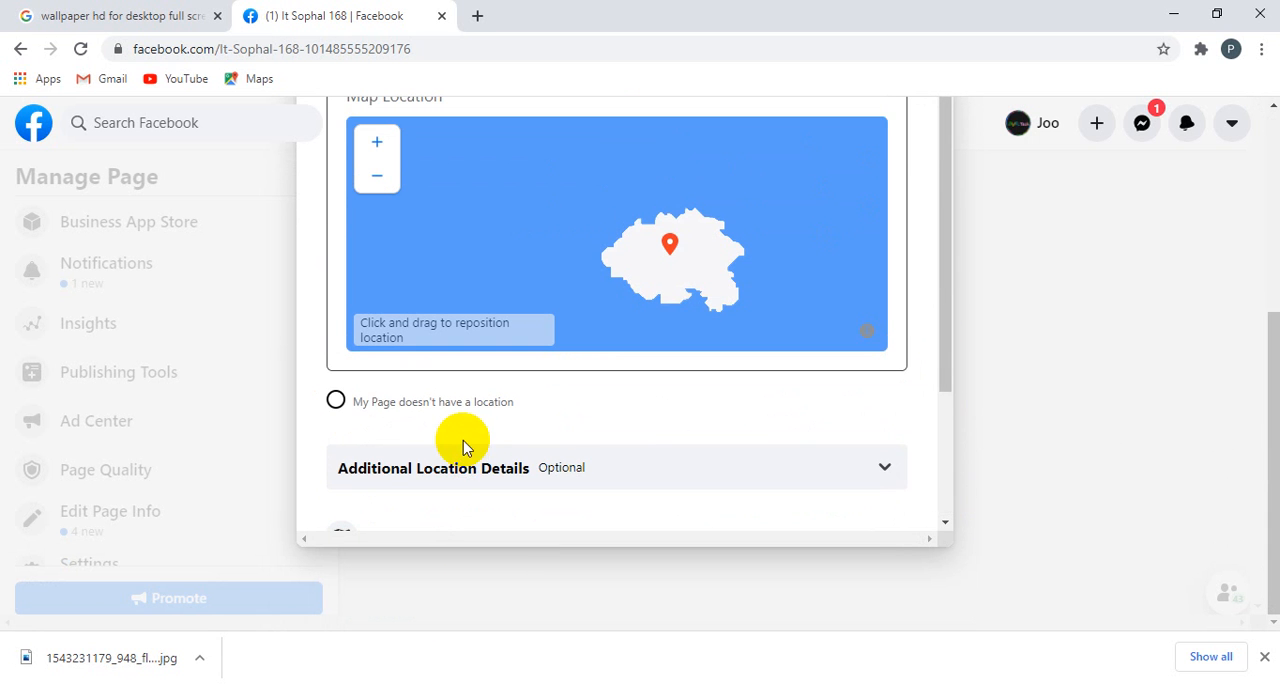
scroll(429, 423, down, 2)
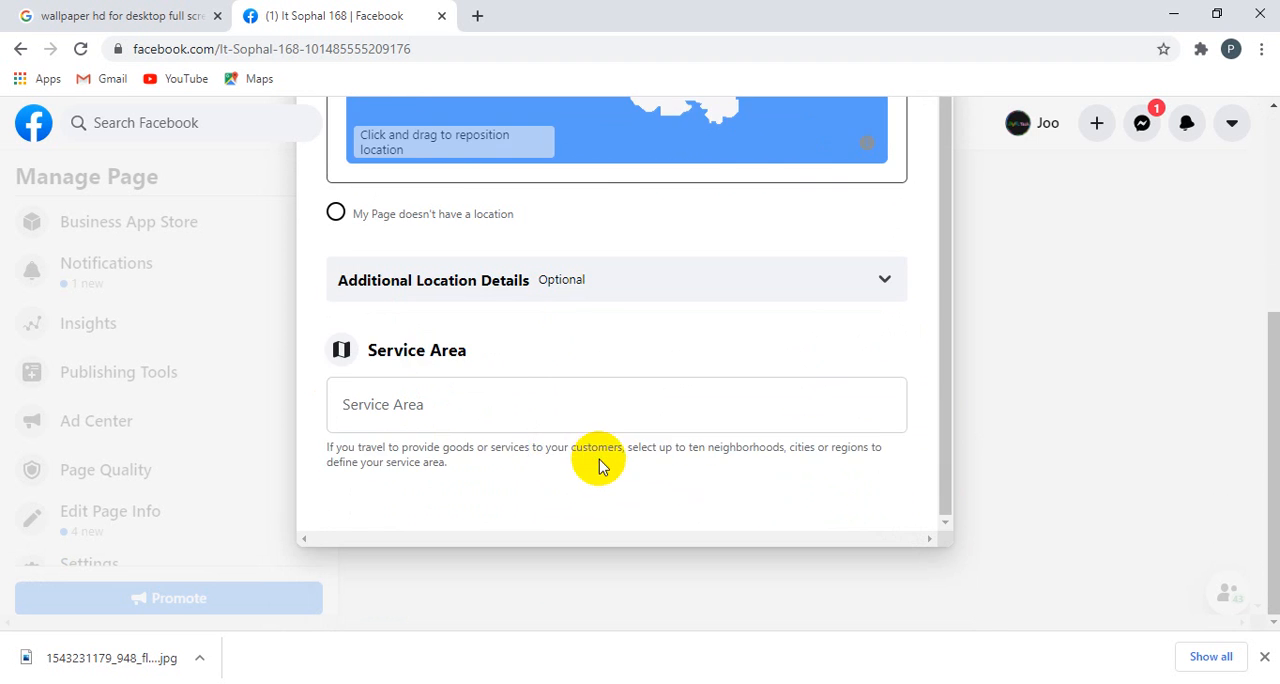
scroll(594, 457, up, 3)
click(998, 445)
Step: Return to the Page's header and open the choice of action buttons for the Page
scroll(998, 445, up, 10)
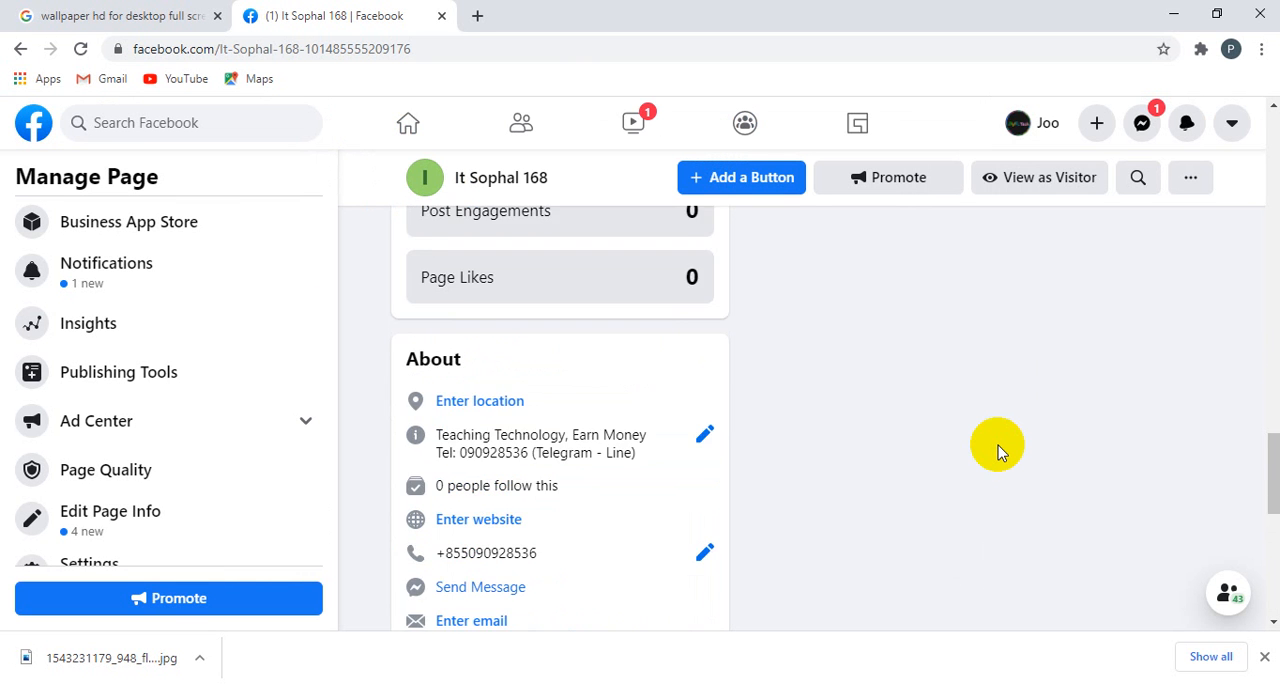
scroll(995, 430, up, 10)
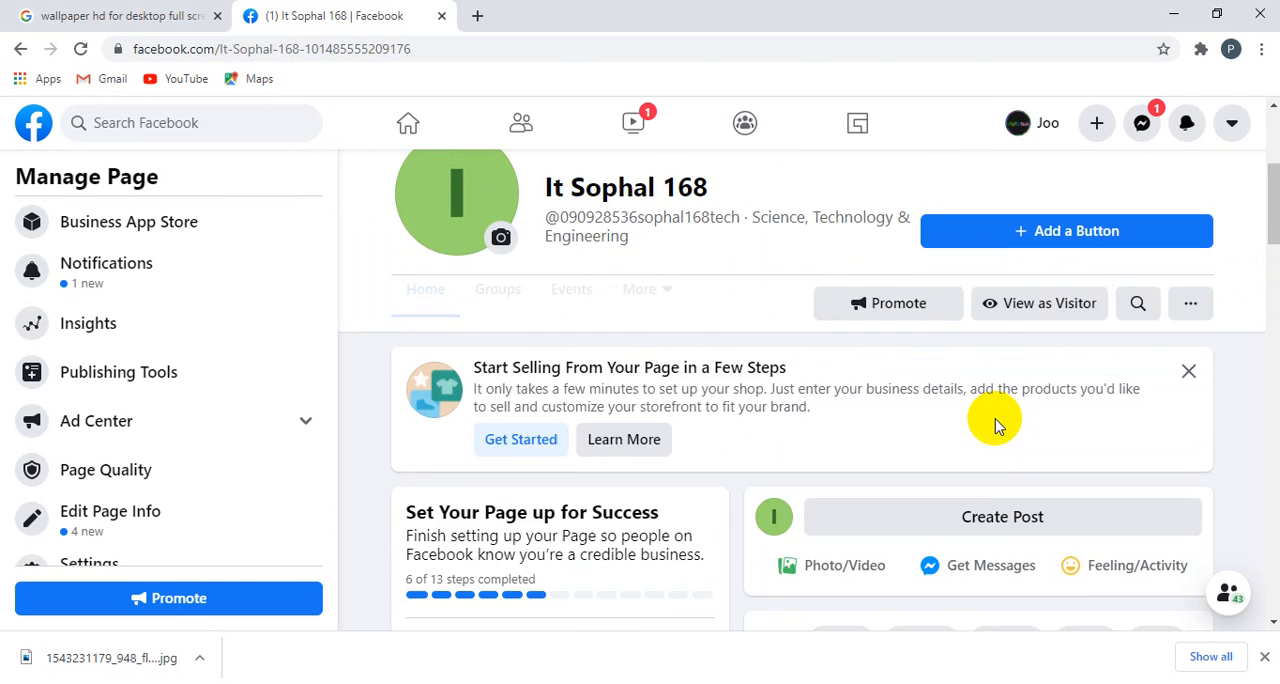
scroll(994, 411, down, 3)
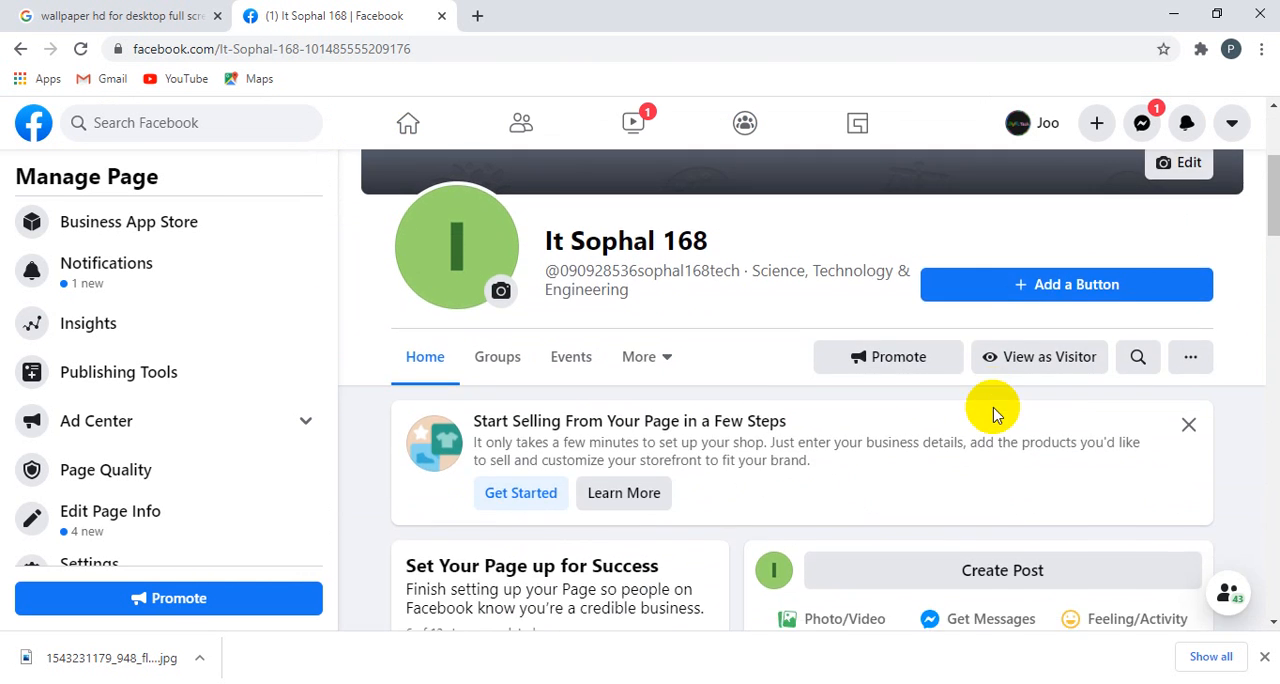
scroll(994, 409, up, 1)
click(1012, 386)
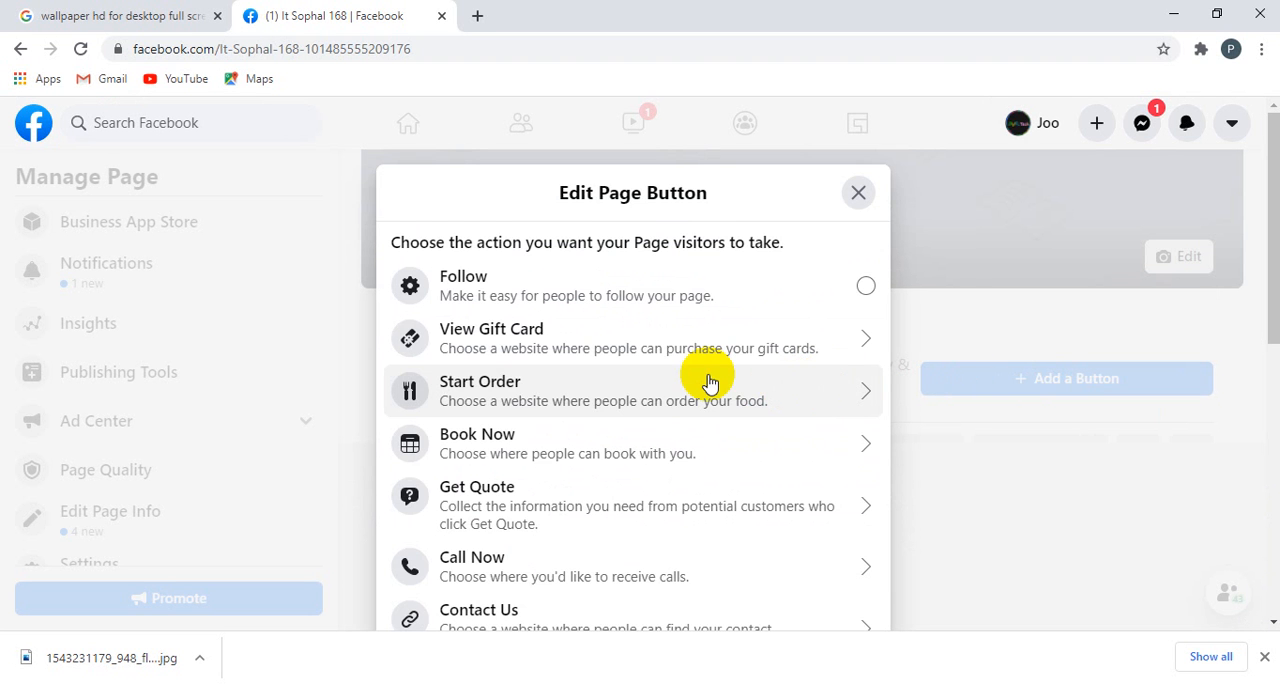
Step: Look through the available visitor actions and add Send Message as the Page's action button
scroll(708, 383, down, 1)
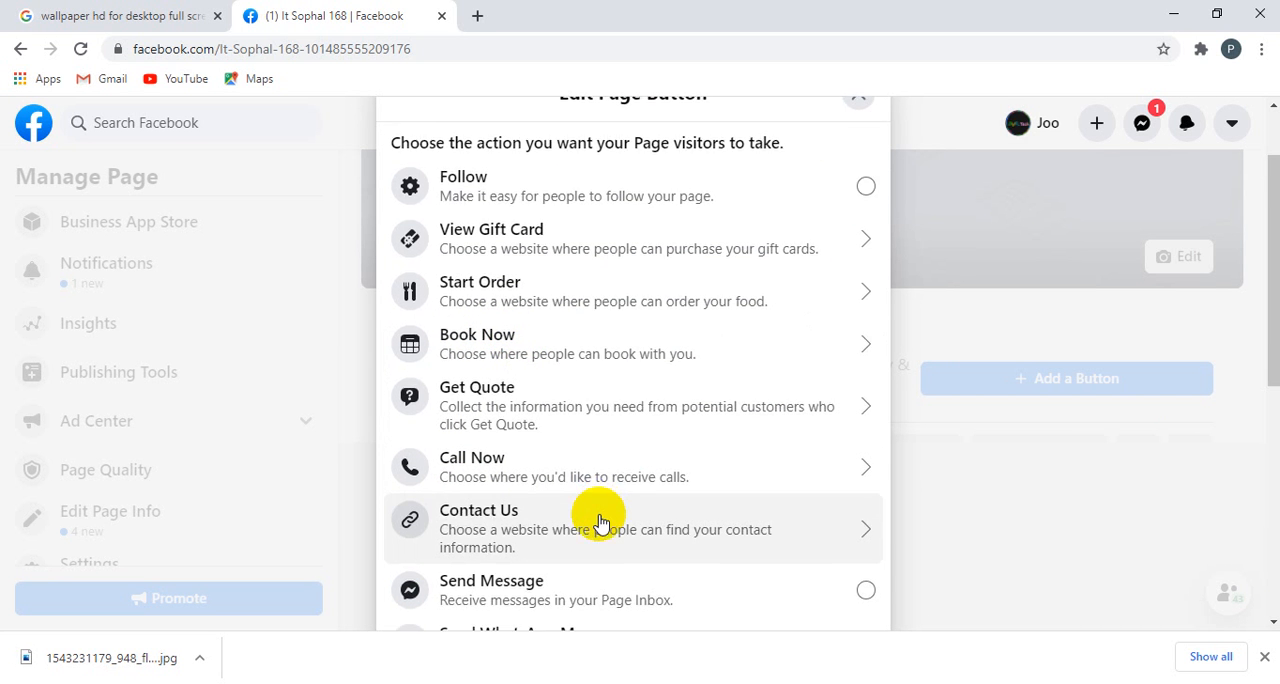
scroll(600, 515, down, 1)
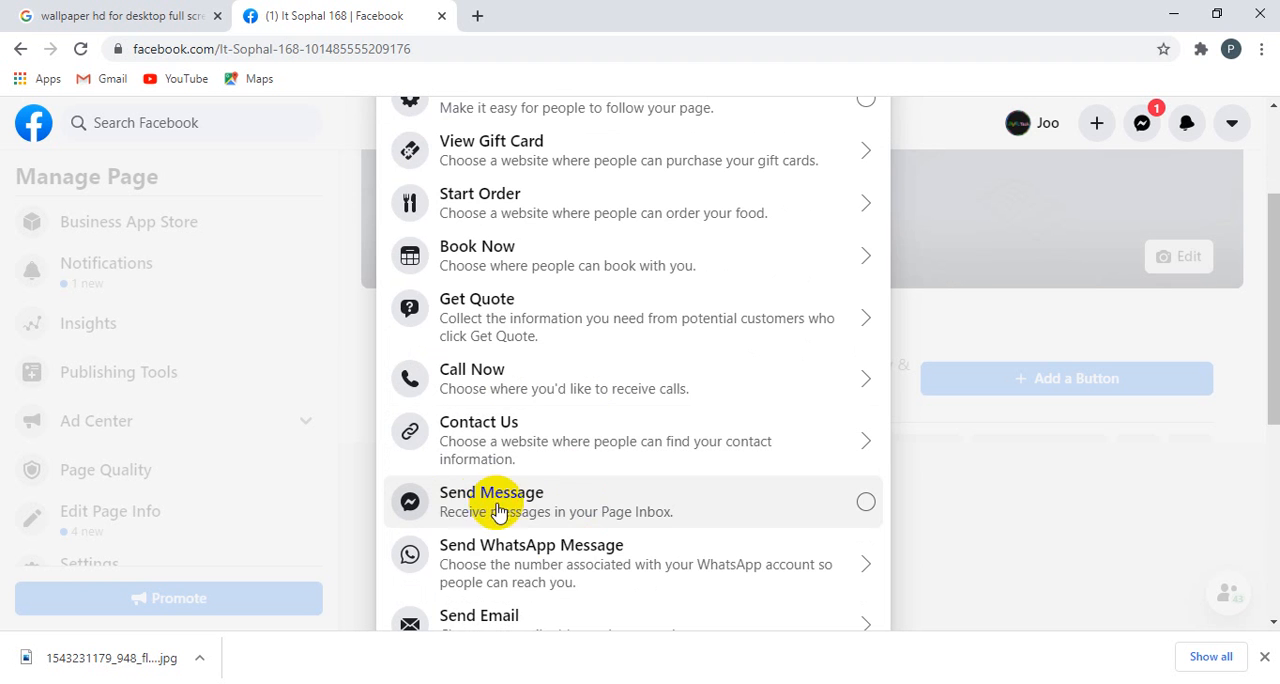
scroll(565, 520, down, 1)
scroll(560, 518, down, 2)
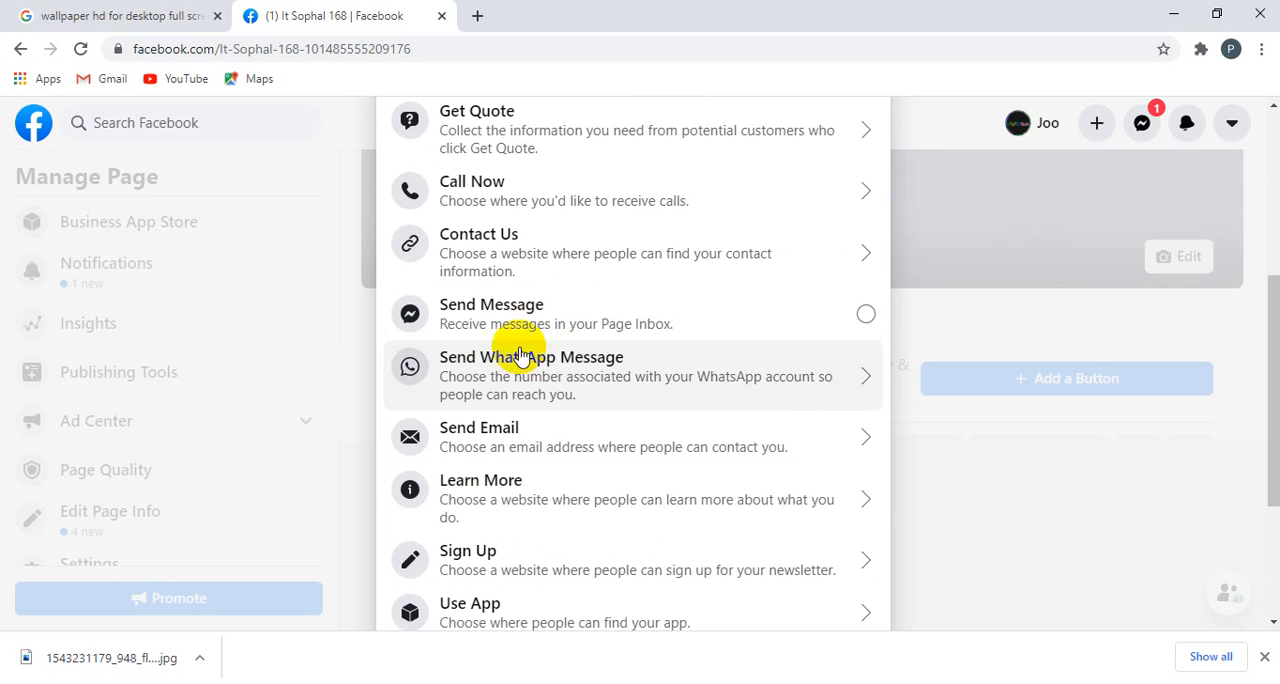
scroll(517, 314, up, 1)
scroll(517, 314, up, 1)
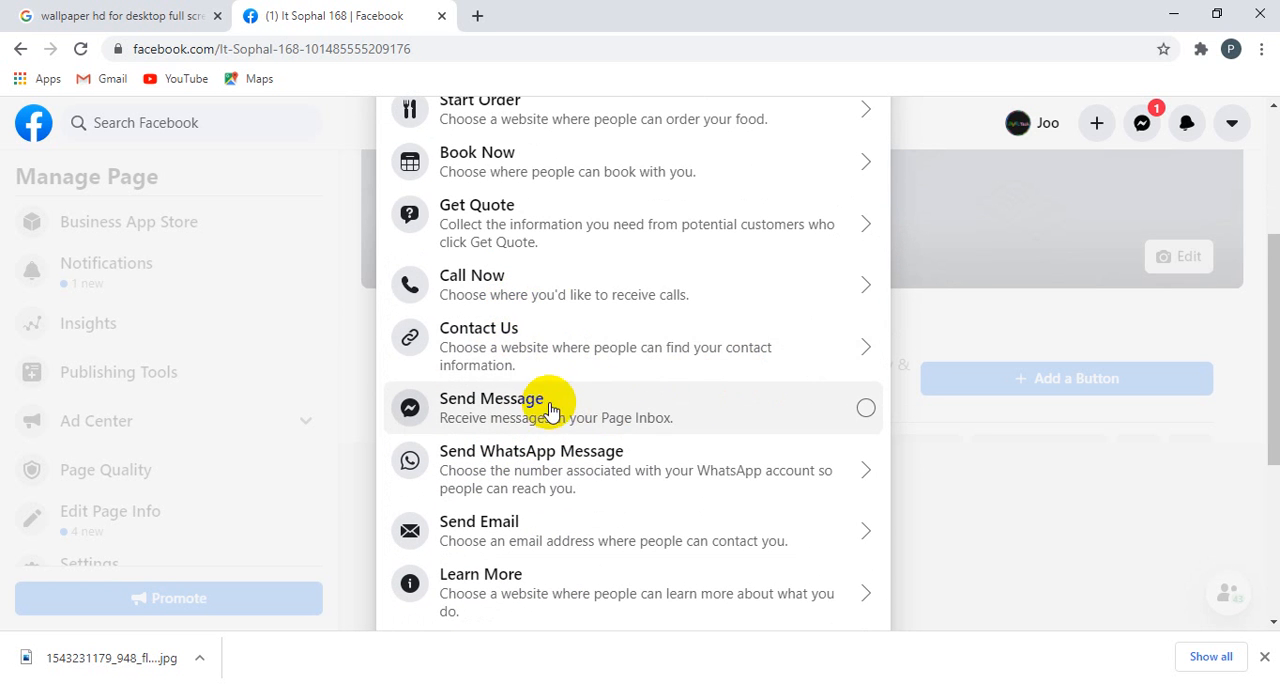
scroll(495, 414, up, 4)
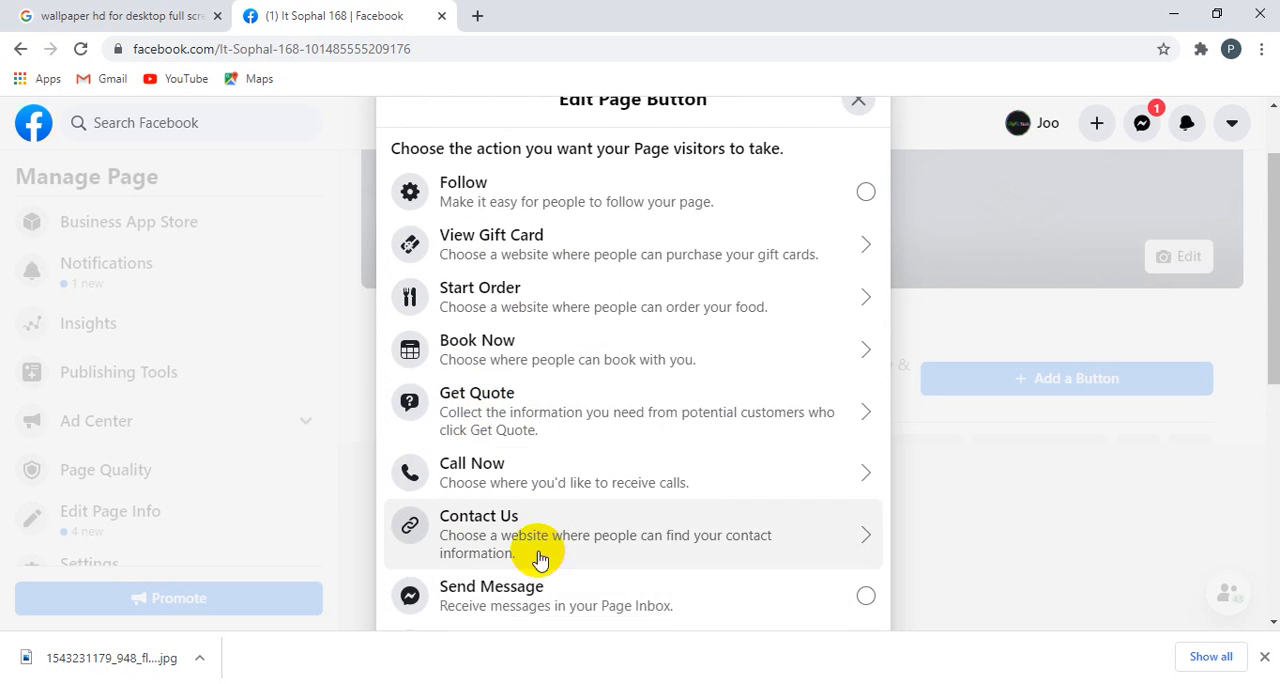
scroll(565, 597, down, 2)
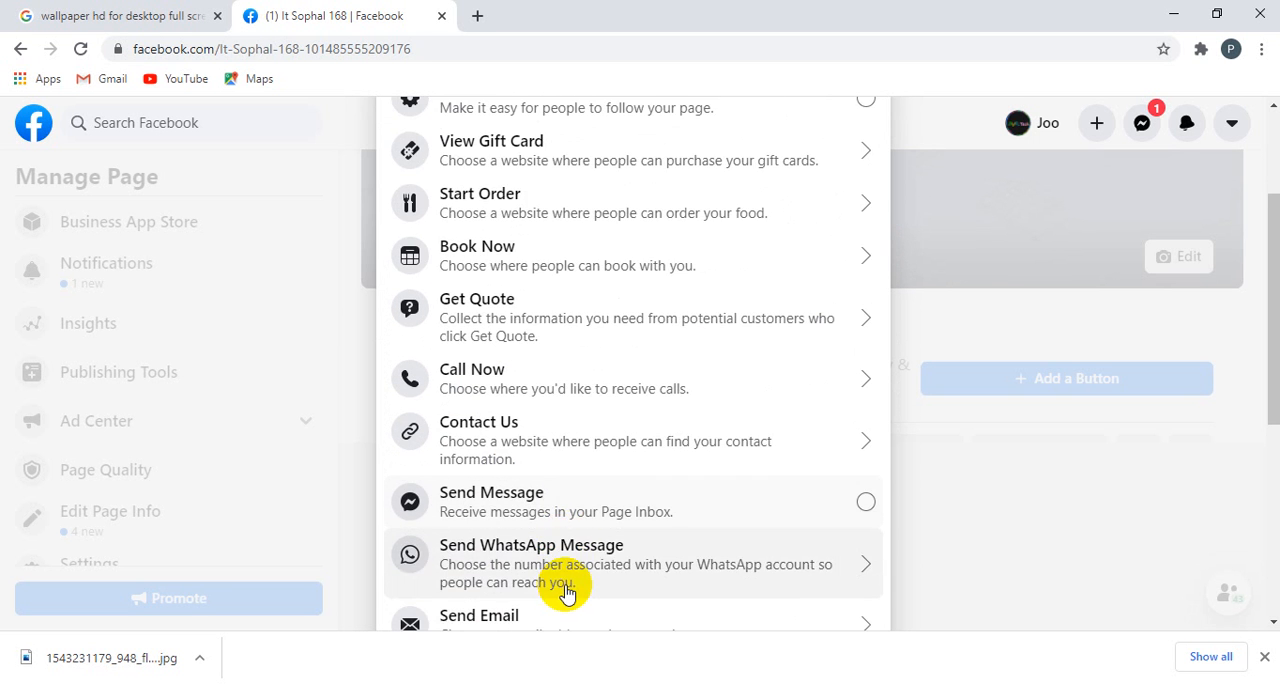
scroll(566, 588, up, 4)
scroll(574, 580, down, 2)
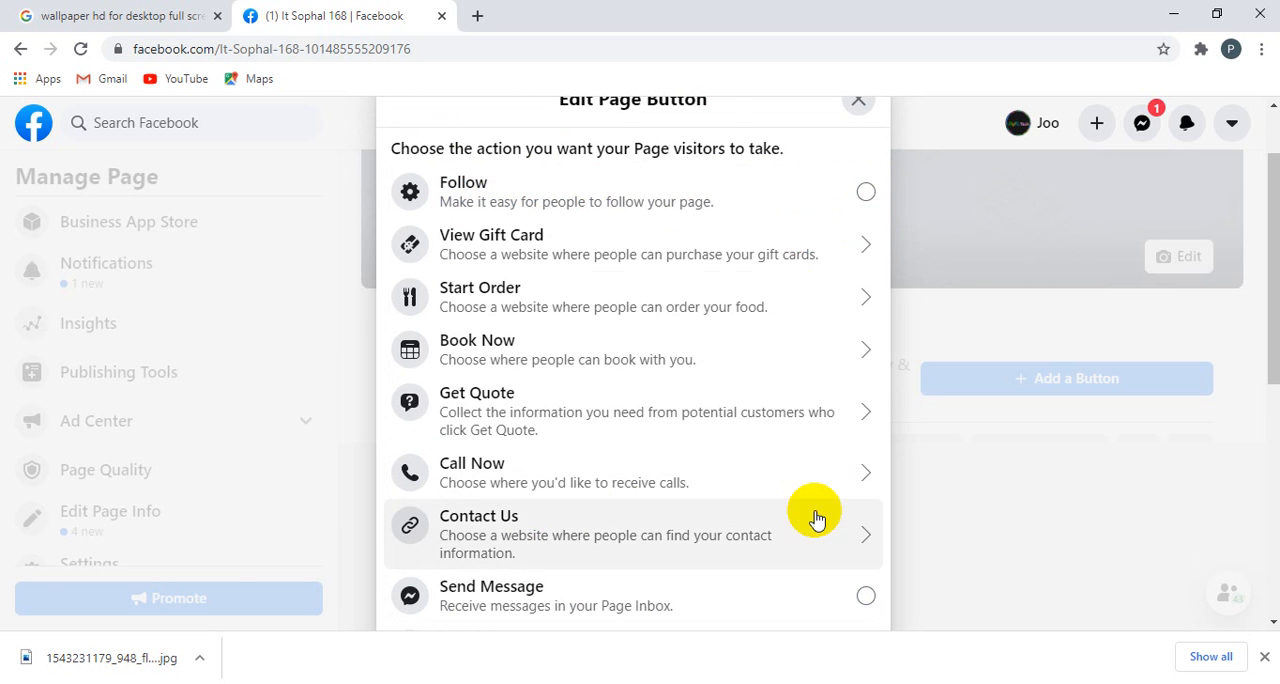
scroll(700, 470, down, 2)
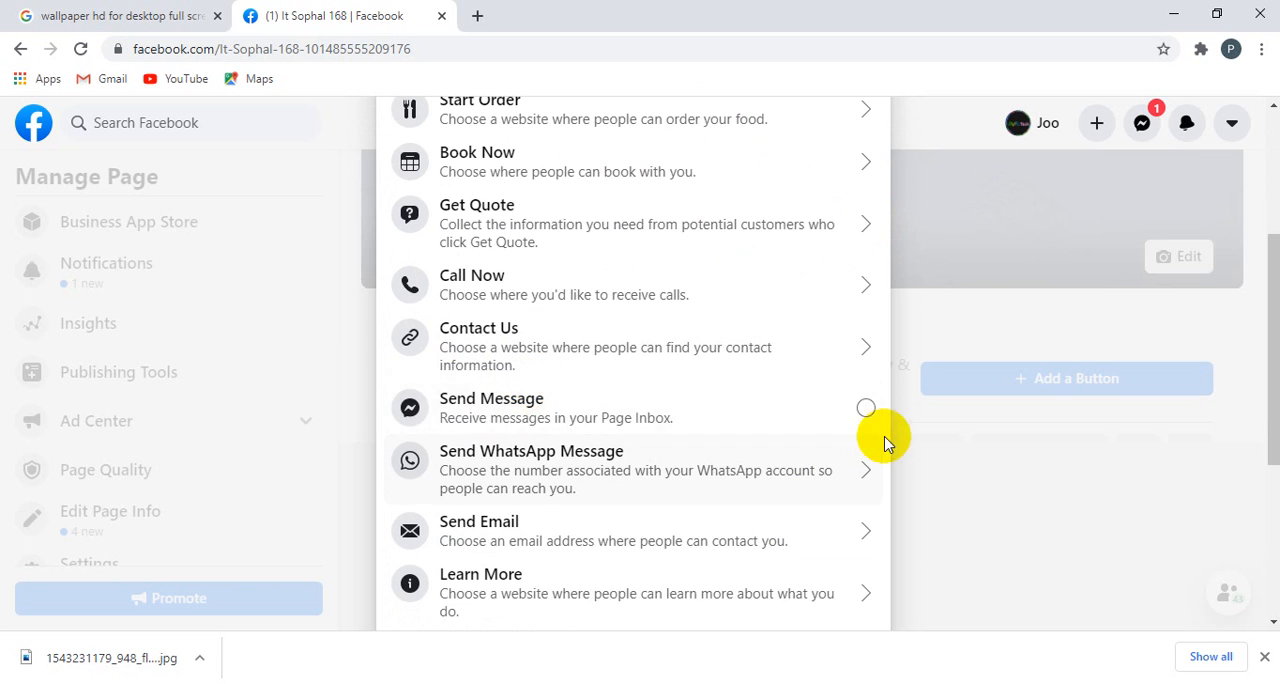
click(867, 412)
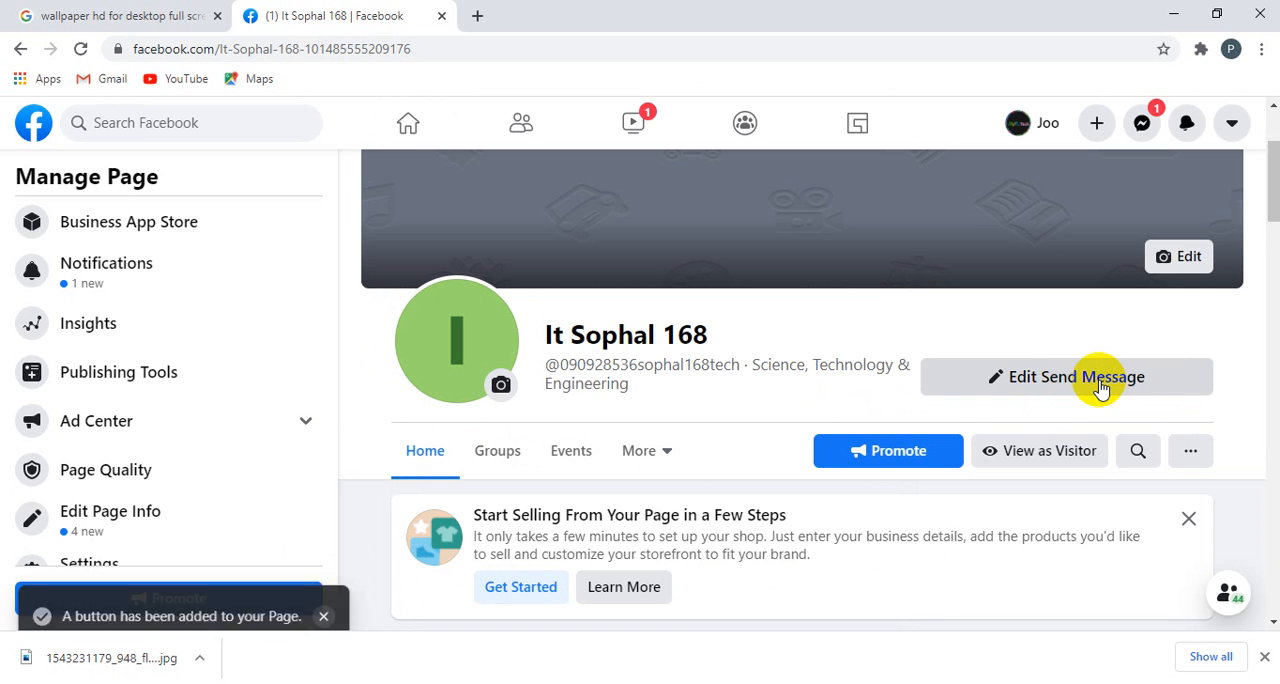
Step: Look over the Page from the cover and header through the setup steps, post area and friend invitations
scroll(586, 413, up, 2)
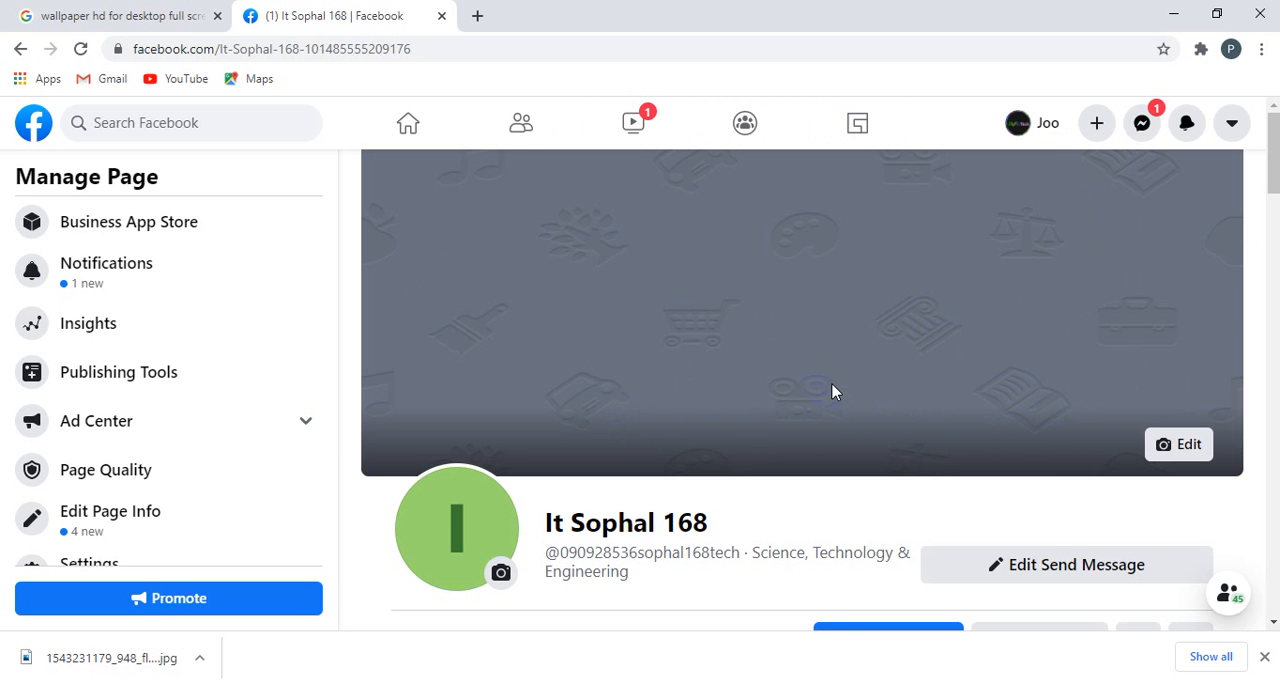
scroll(882, 368, down, 5)
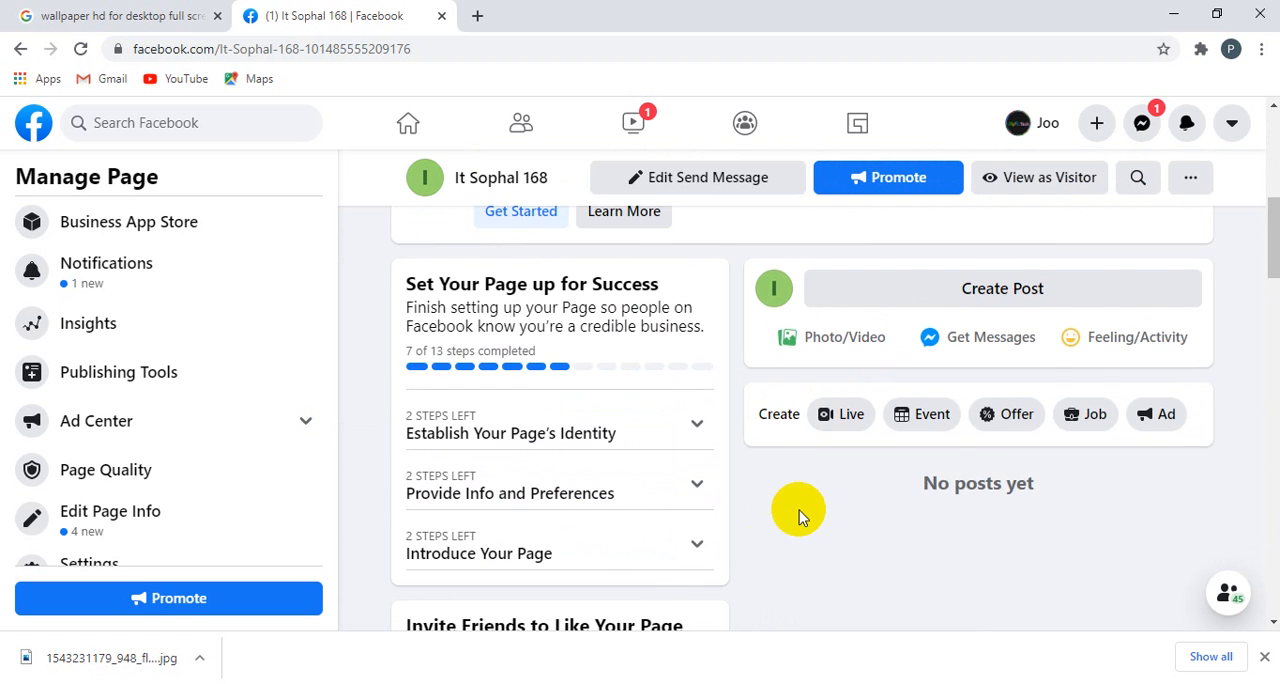
scroll(799, 510, down, 2)
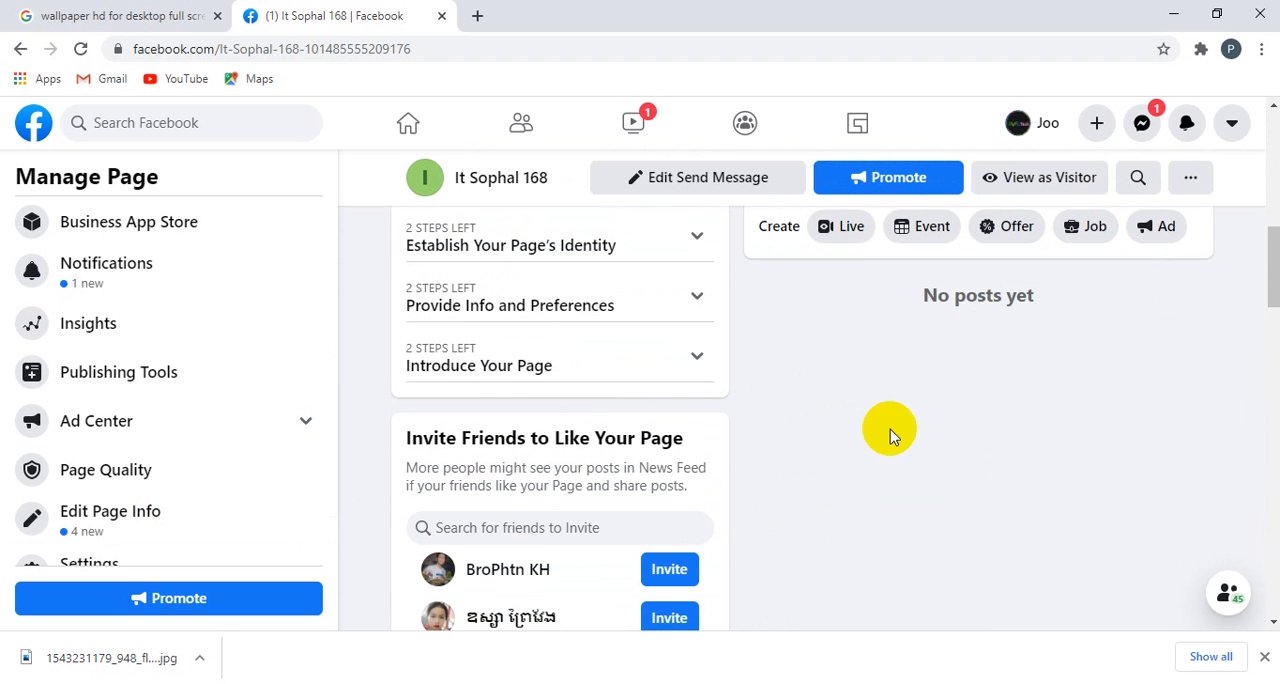
scroll(884, 480, up, 4)
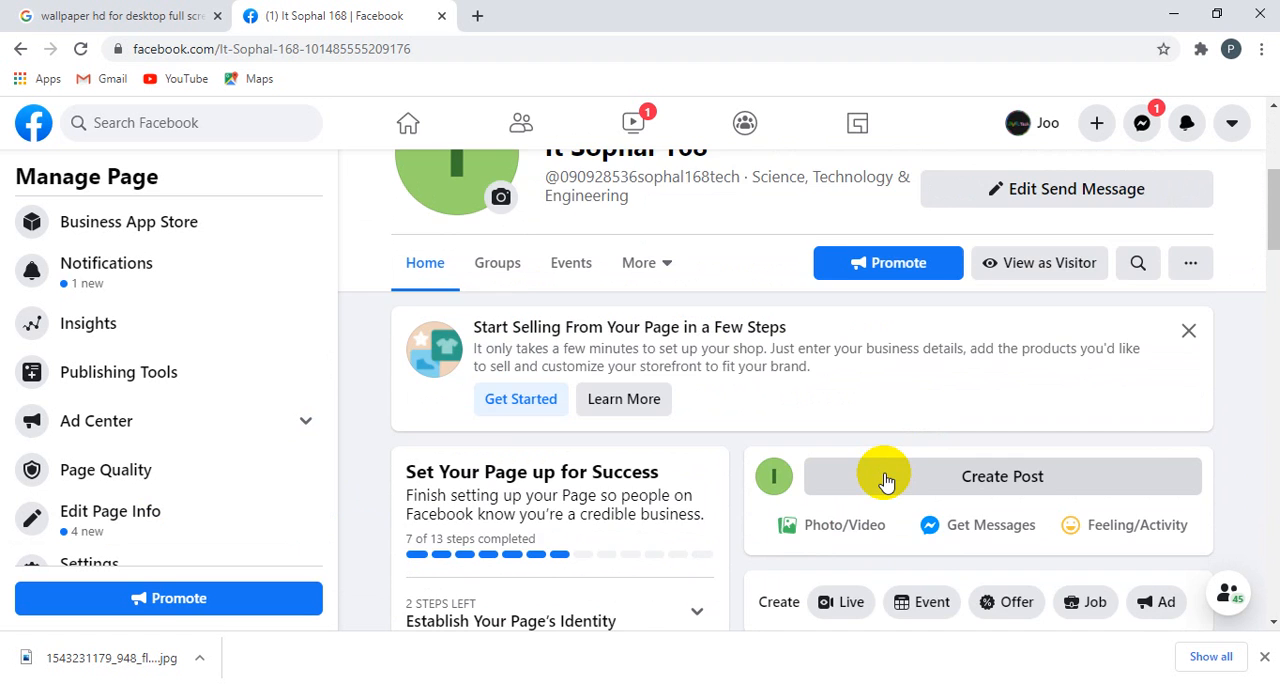
scroll(885, 480, down, 5)
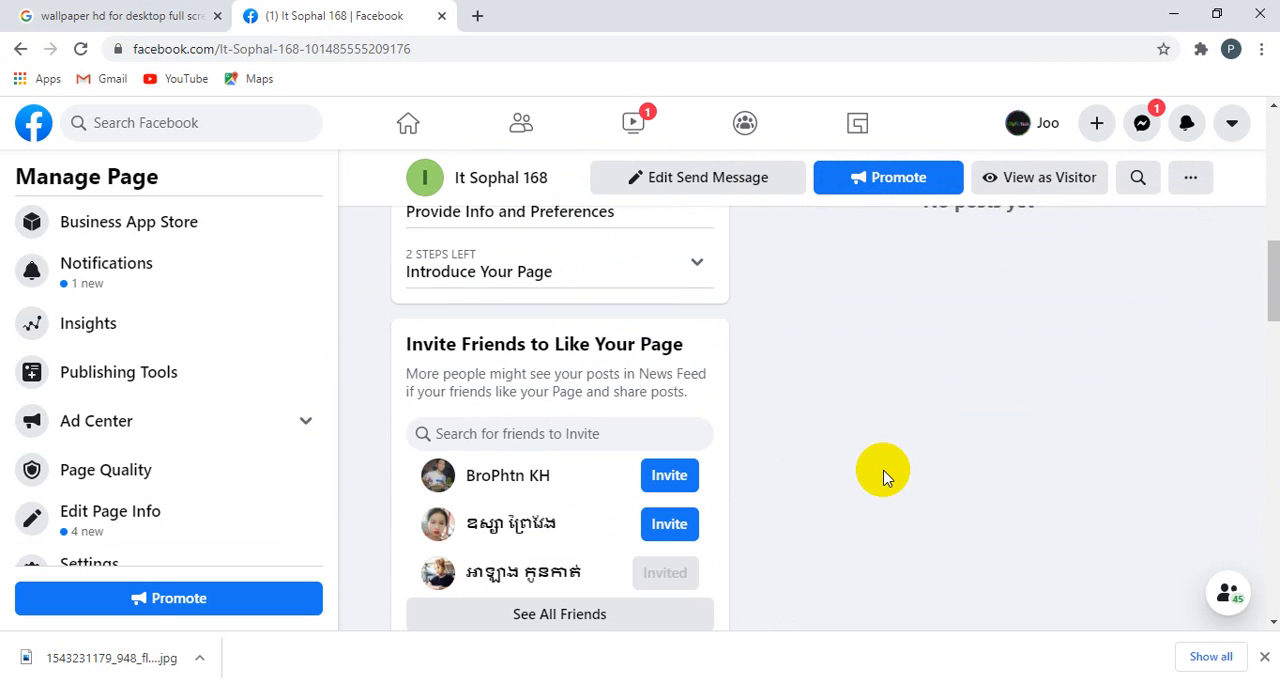
scroll(884, 478, up, 7)
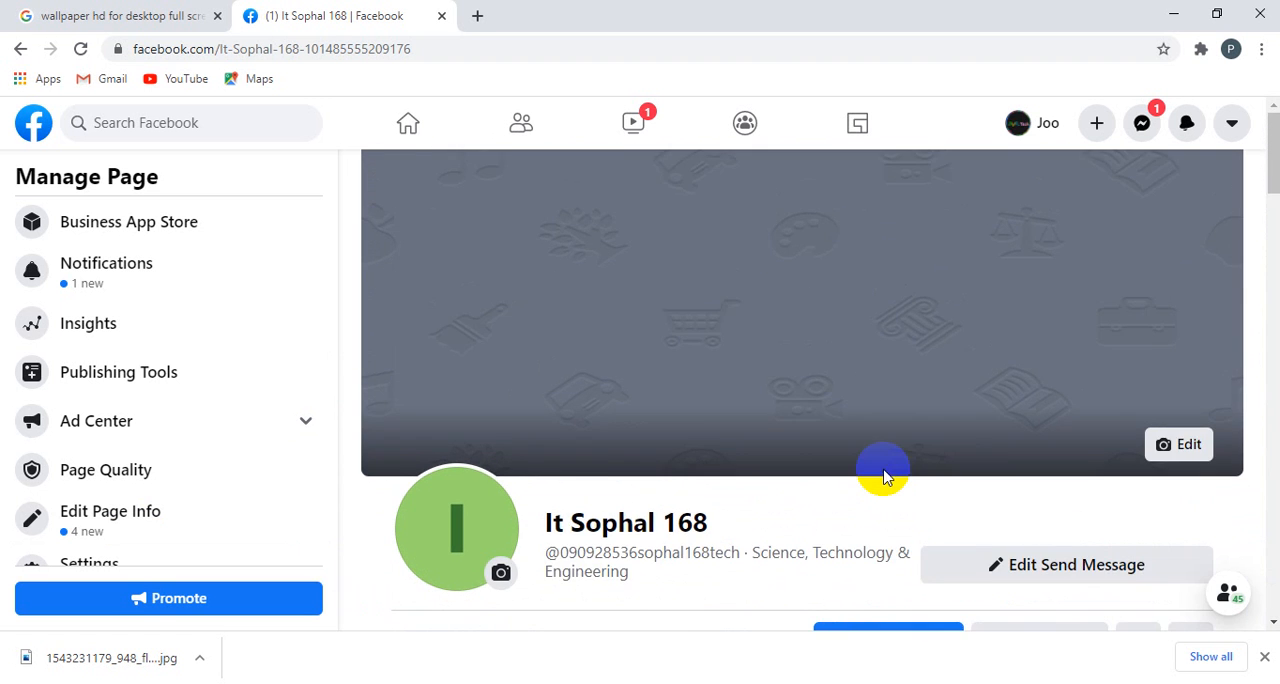
scroll(884, 478, down, 3)
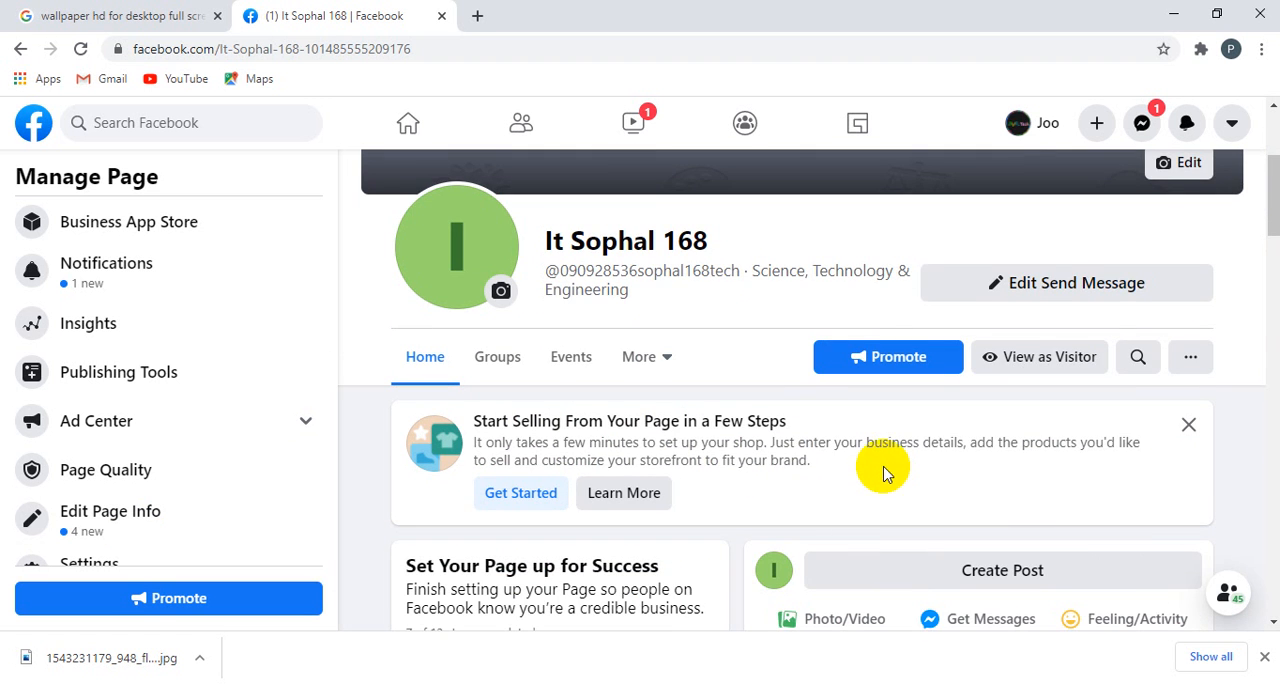
scroll(884, 474, down, 2)
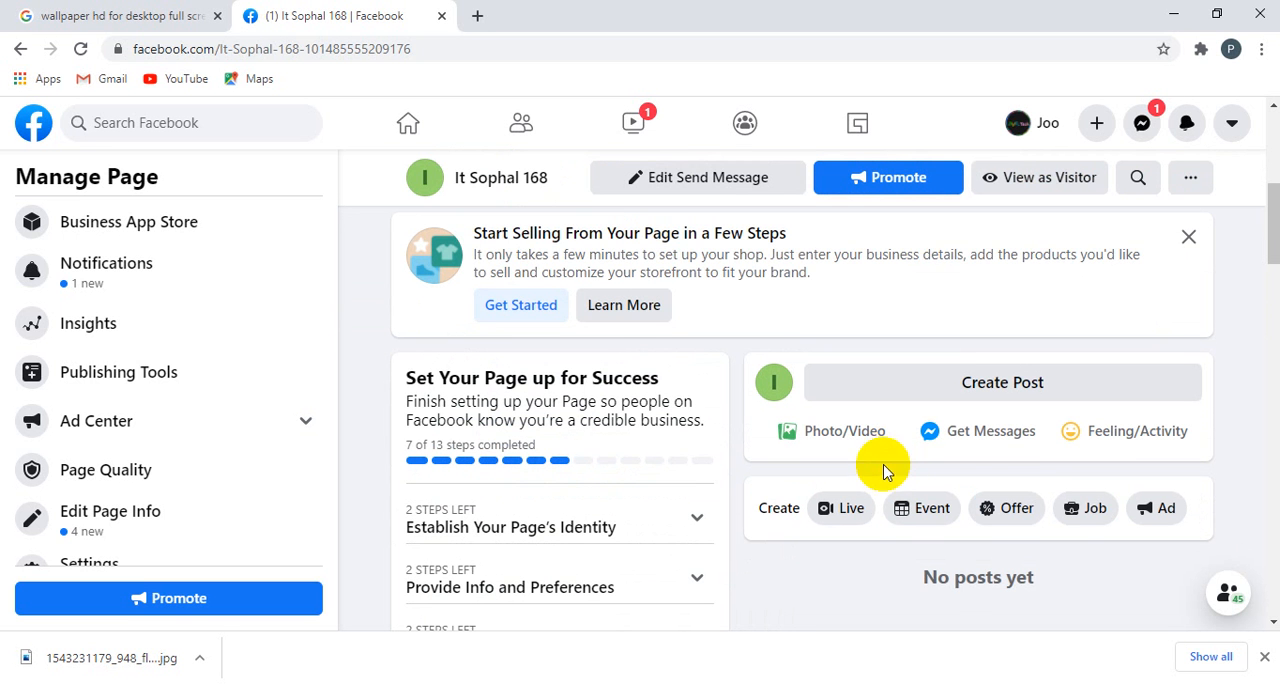